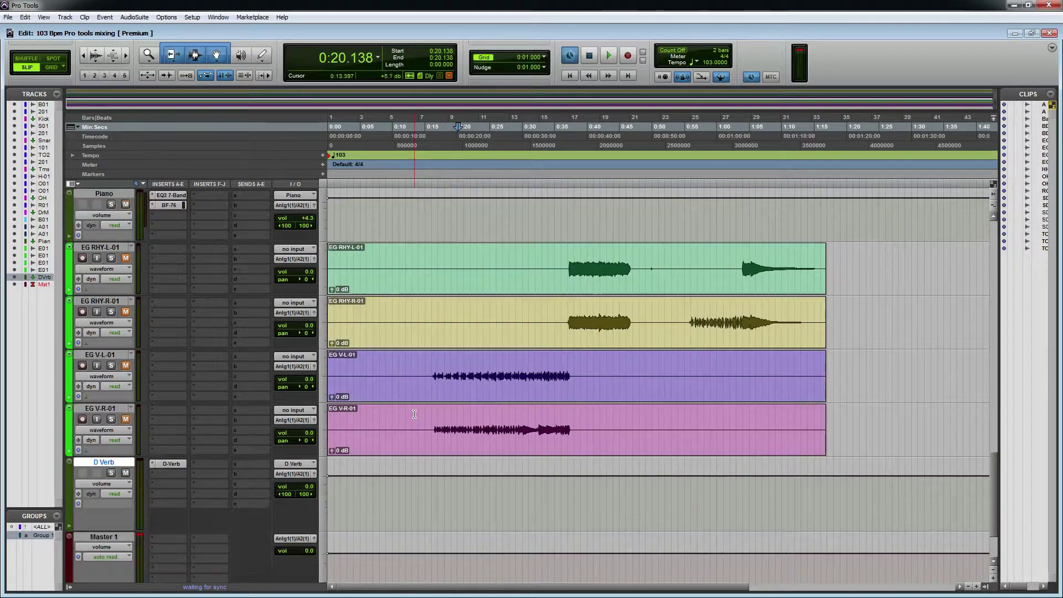
- Move the EG V-L-01 and EG V-R-01 tracks above the EG RHY tracks
click(118, 408)
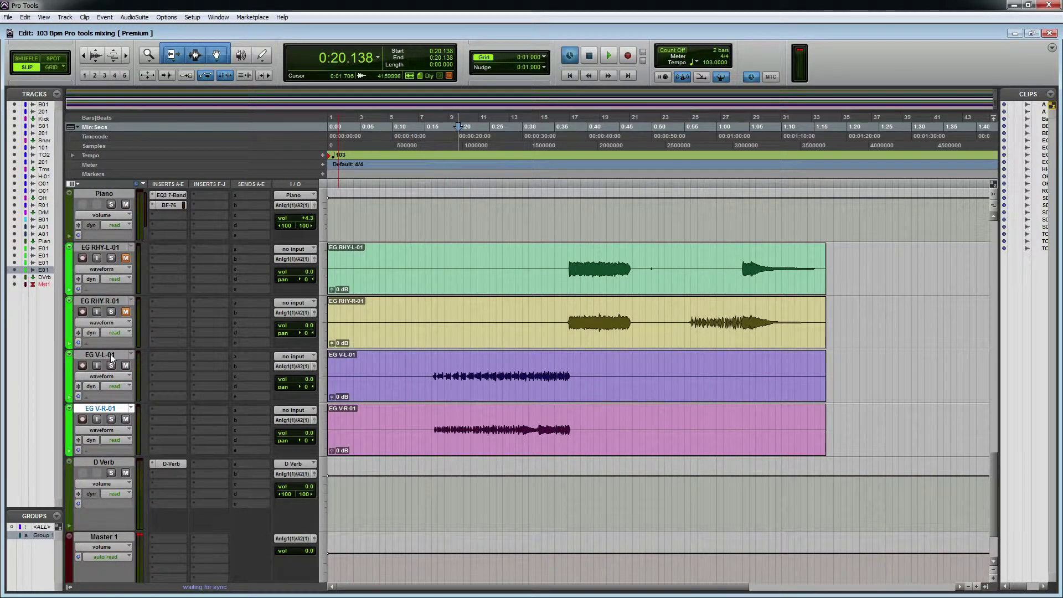
shift+click(111, 355)
drag(114, 354, 111, 252)
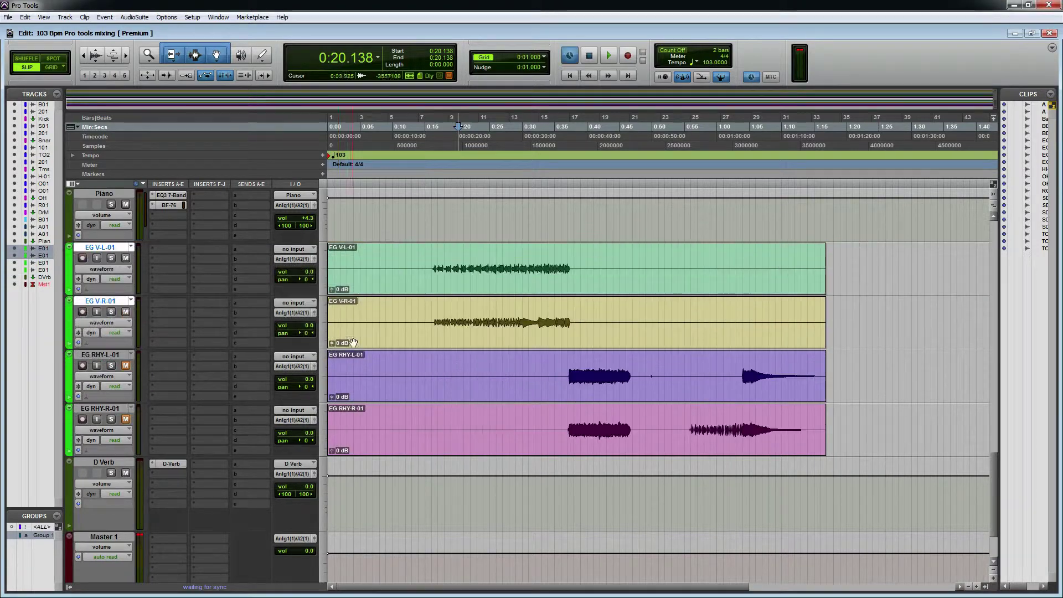
- Play the EG V-L-01 and EG V-R-01 tracks over the passage from about 0:16 to 0:25
drag(432, 265, 492, 266)
key(space)
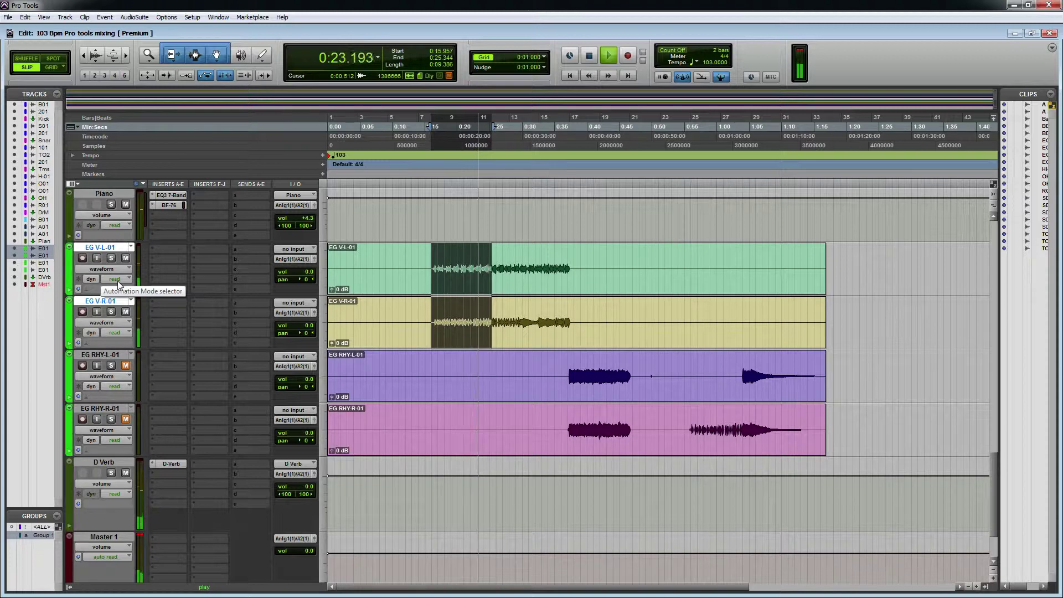
key(space)
- Play the EG RHY tracks from about 0:39 to 0:49, muting them again when done
drag(579, 377, 648, 432)
key(space)
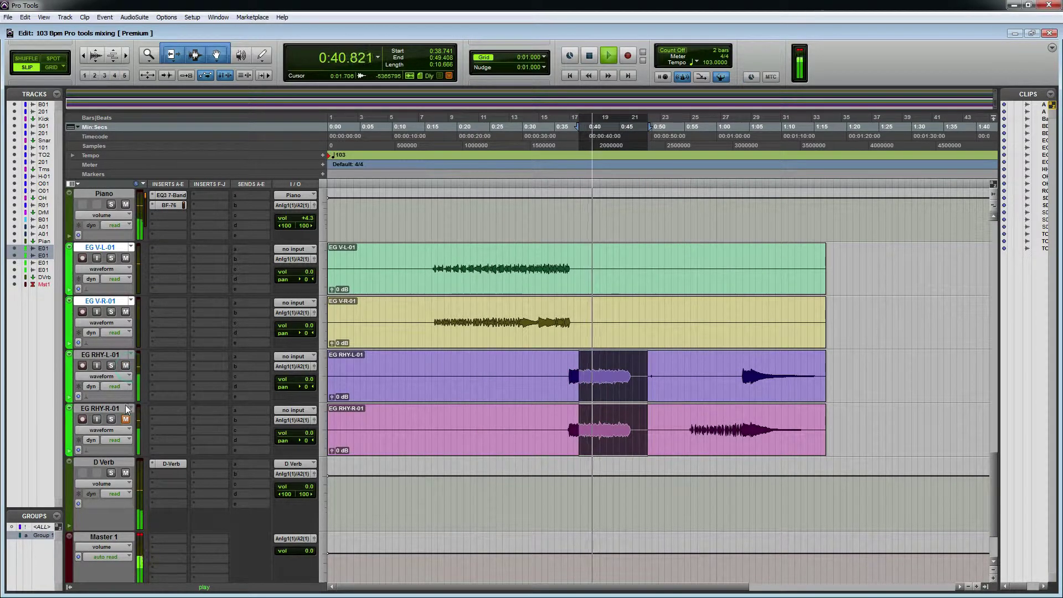
click(125, 366)
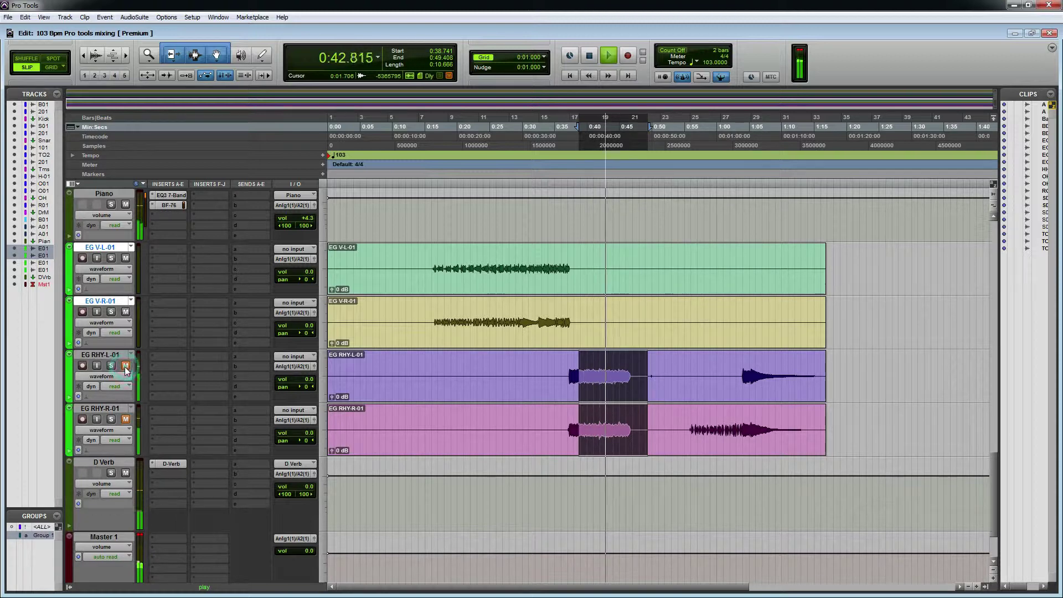
key(space)
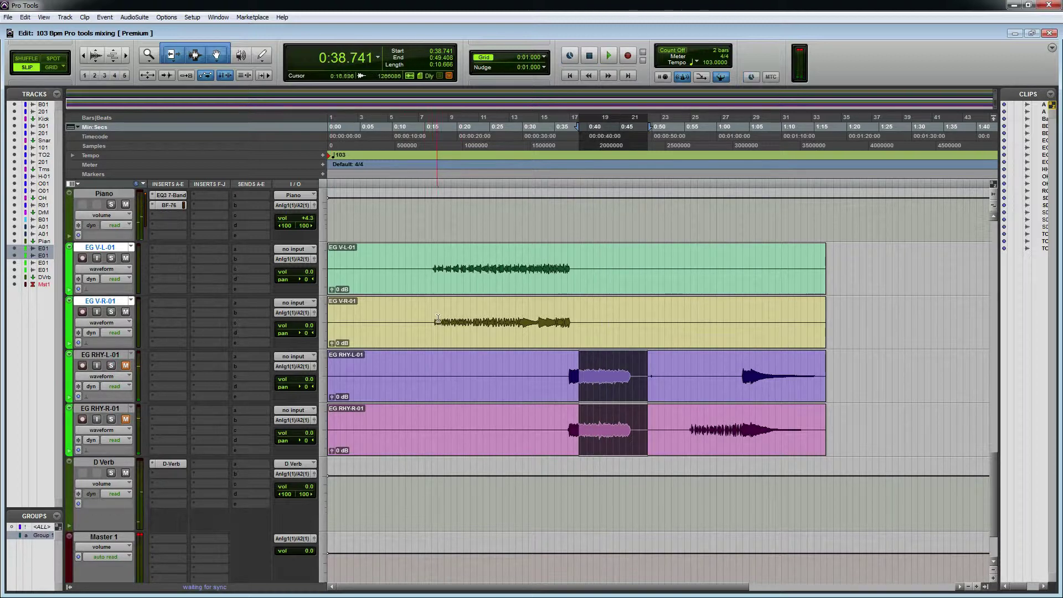
- Audition EG V-R-01 and EG V-L-01 soloed one at a time over the passage from about 0:17 to 0:28
drag(438, 316, 506, 324)
key(space)
click(112, 313)
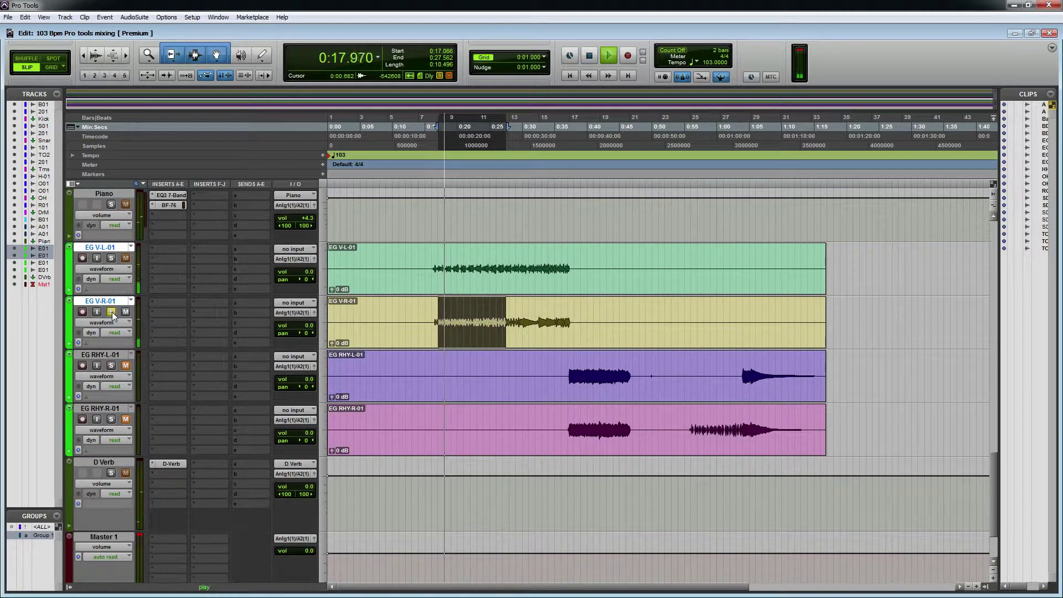
key(space)
click(112, 312)
click(111, 259)
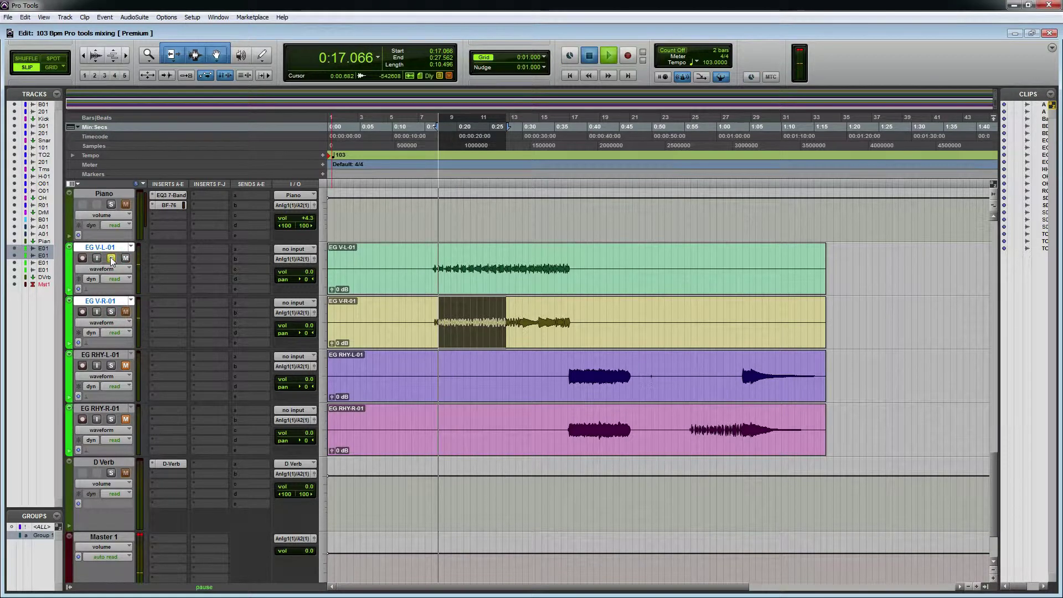
key(space)
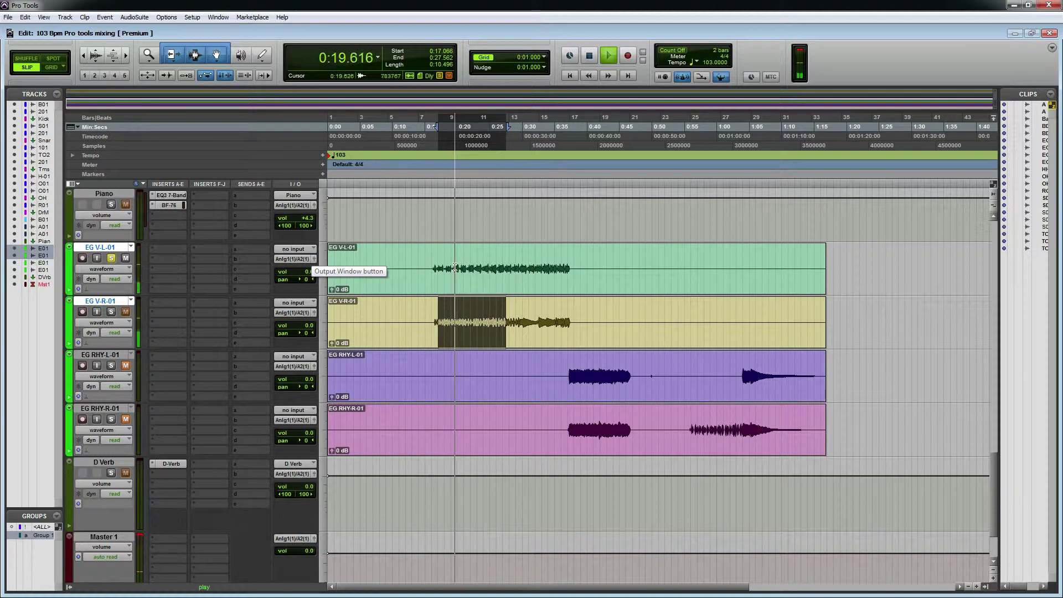
key(space)
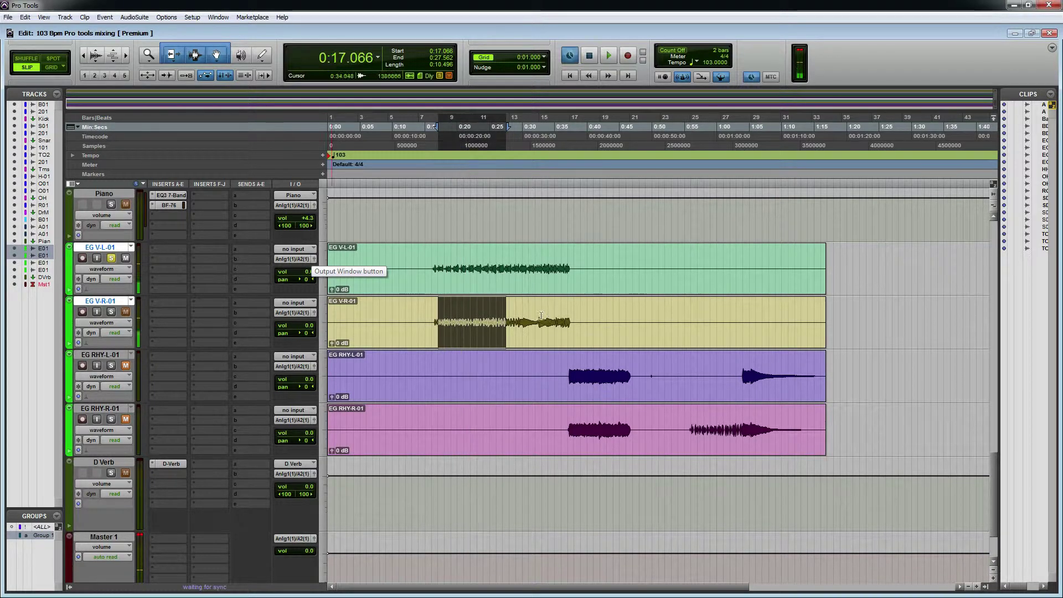
- Compare the end of EG V-L-01 and EG V-R-01 from about 0:33, soloing each in turn and clearing the solos
key(ctrl+j)
drag(543, 258, 595, 281)
key(space)
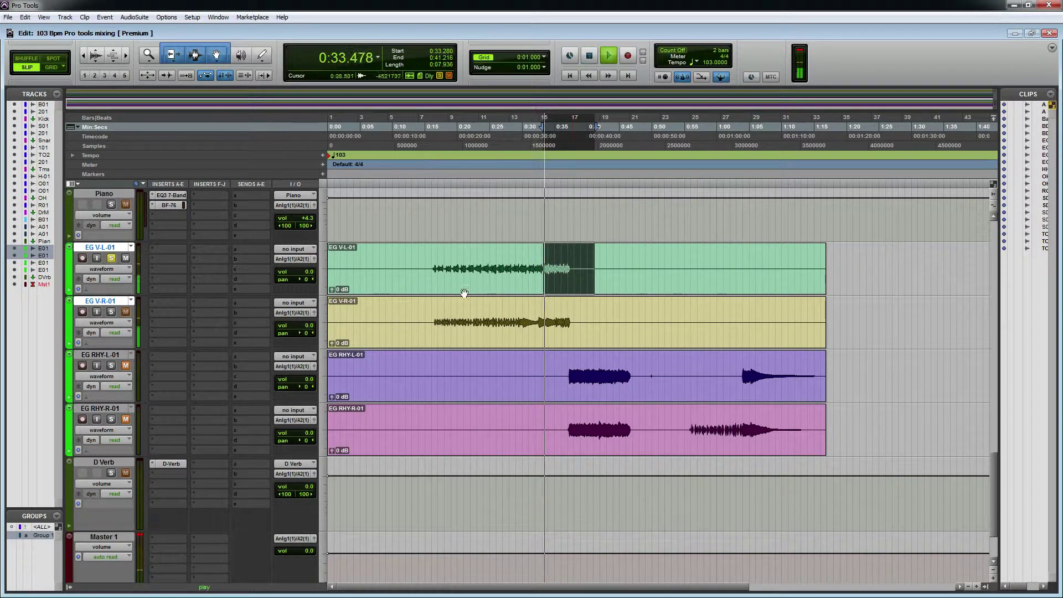
key(space)
click(111, 260)
click(111, 312)
key(space)
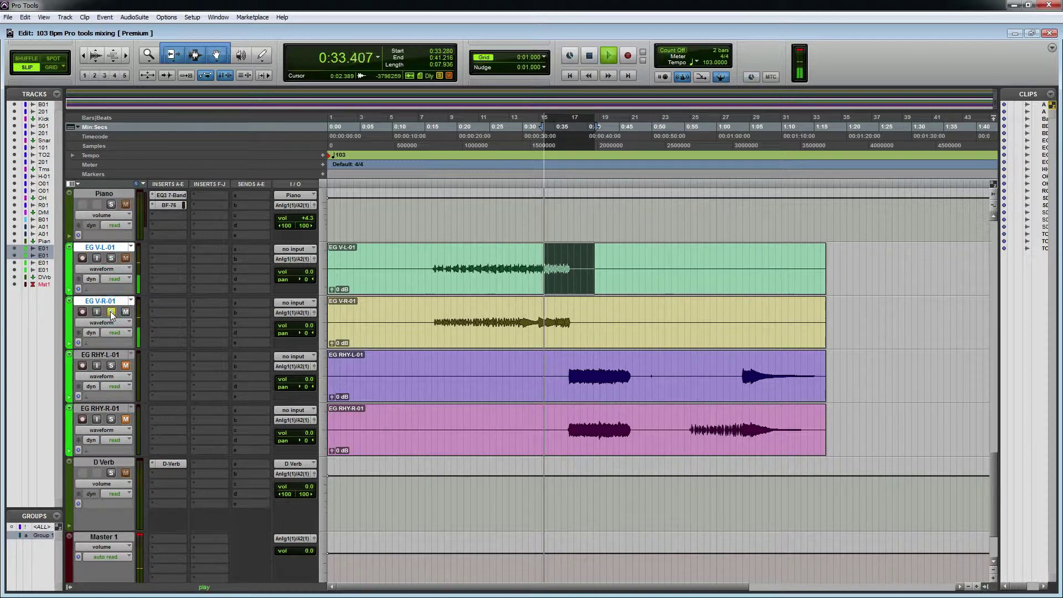
key(space)
click(111, 312)
key(ctrl+j)
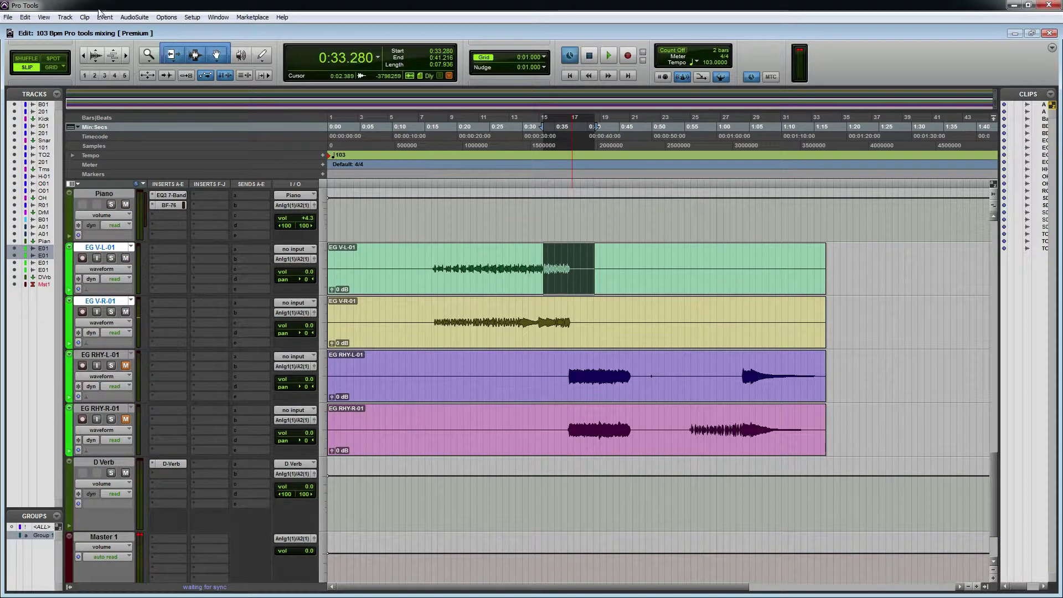
- Create one new stereo Aux Input track below EG V-R-01
click(65, 17)
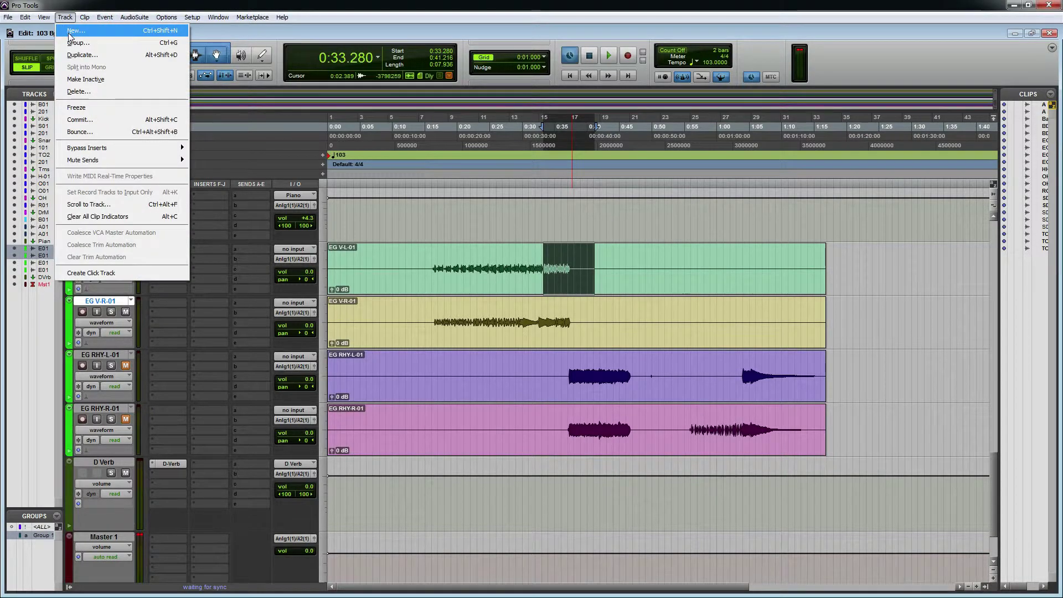
click(69, 31)
click(471, 209)
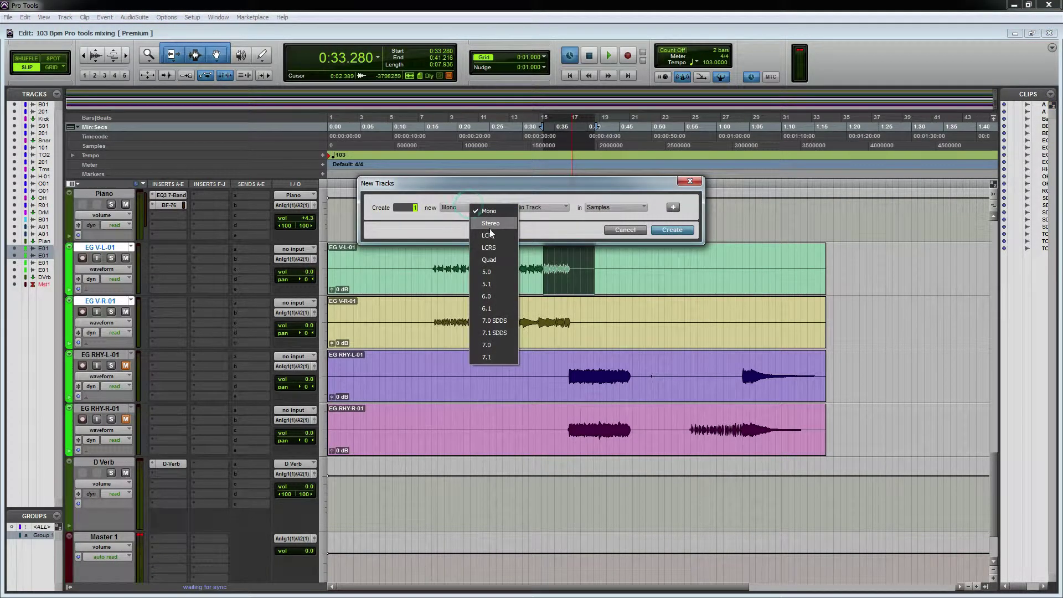
click(492, 227)
click(547, 211)
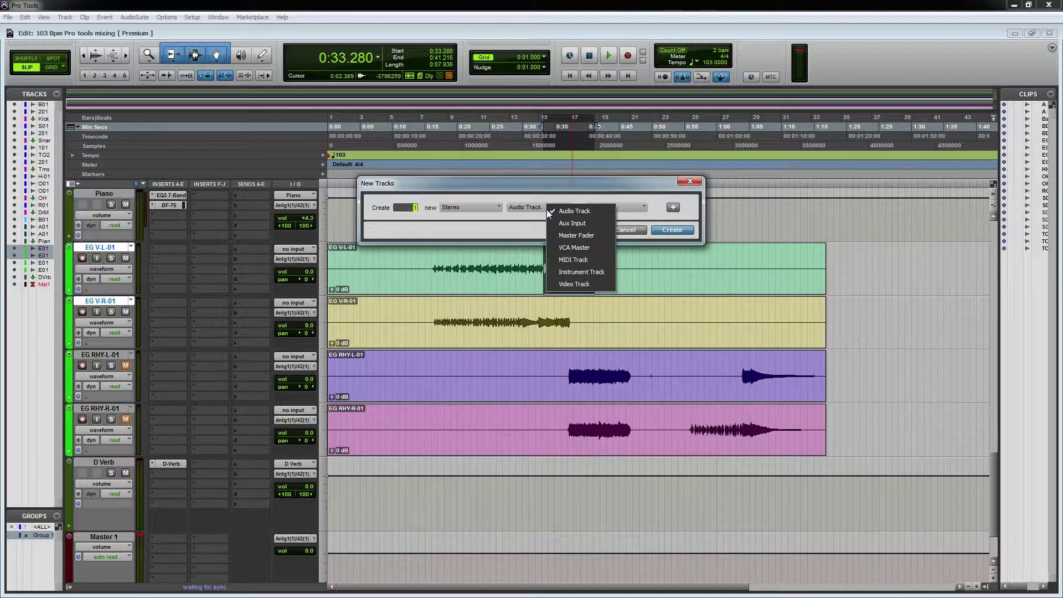
click(572, 223)
click(661, 230)
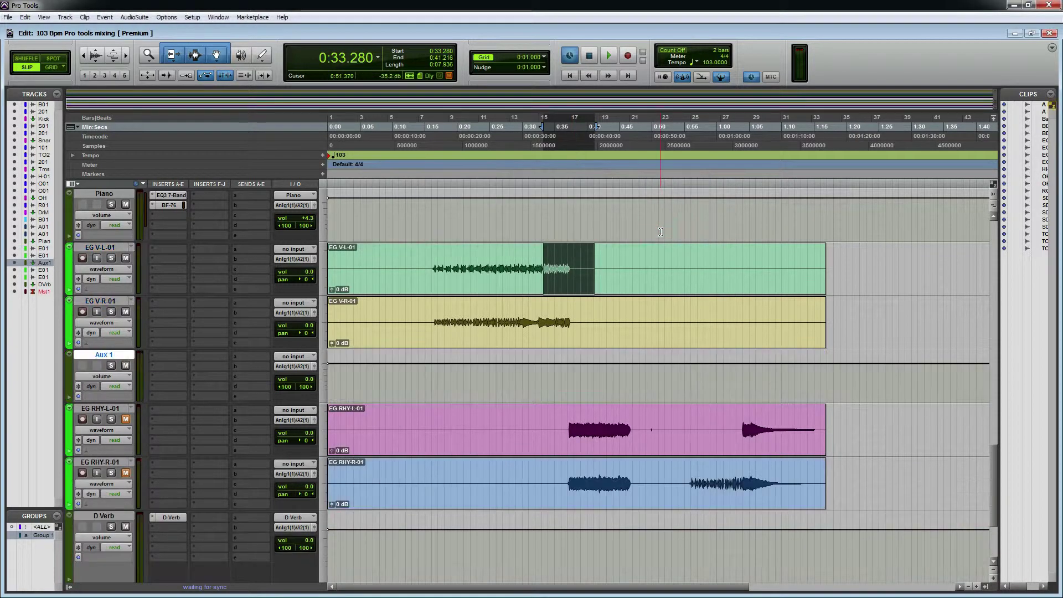
click(114, 299)
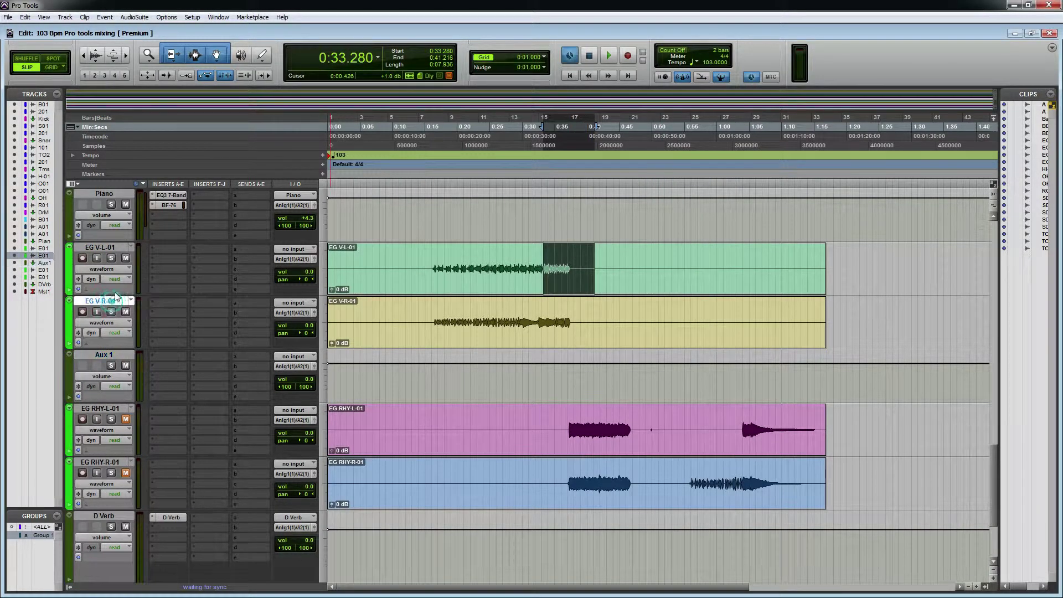
click(117, 250)
click(106, 355)
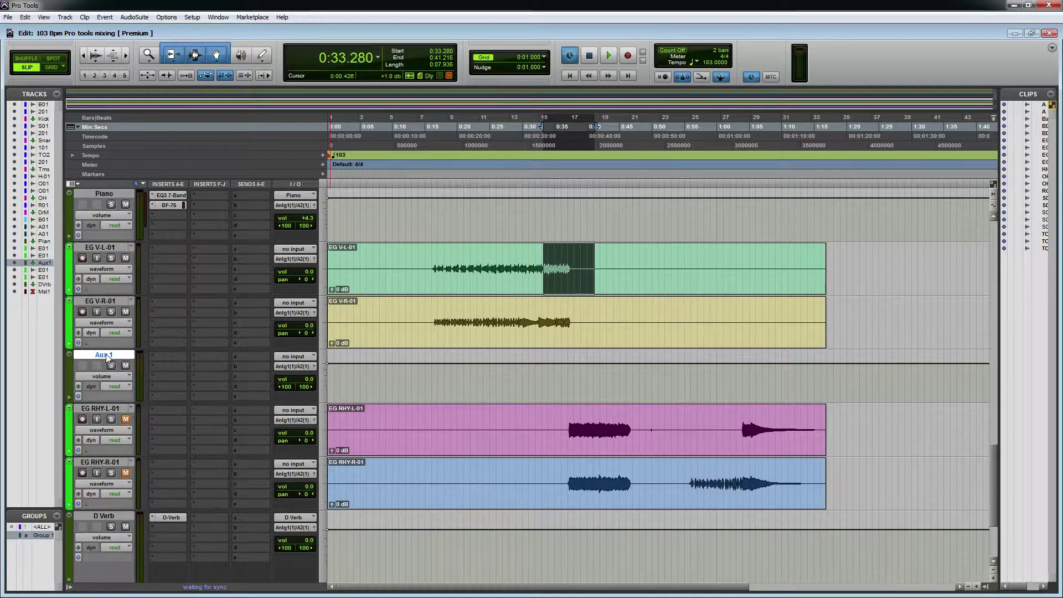
click(102, 248)
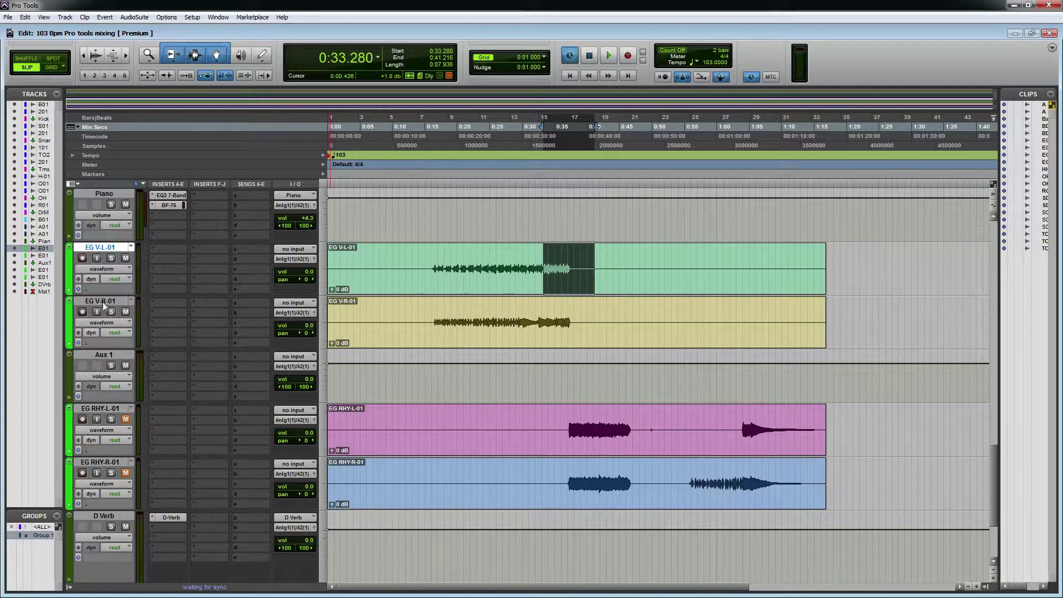
- Rename the new aux track as EG V
click(106, 354)
double_click(105, 355)
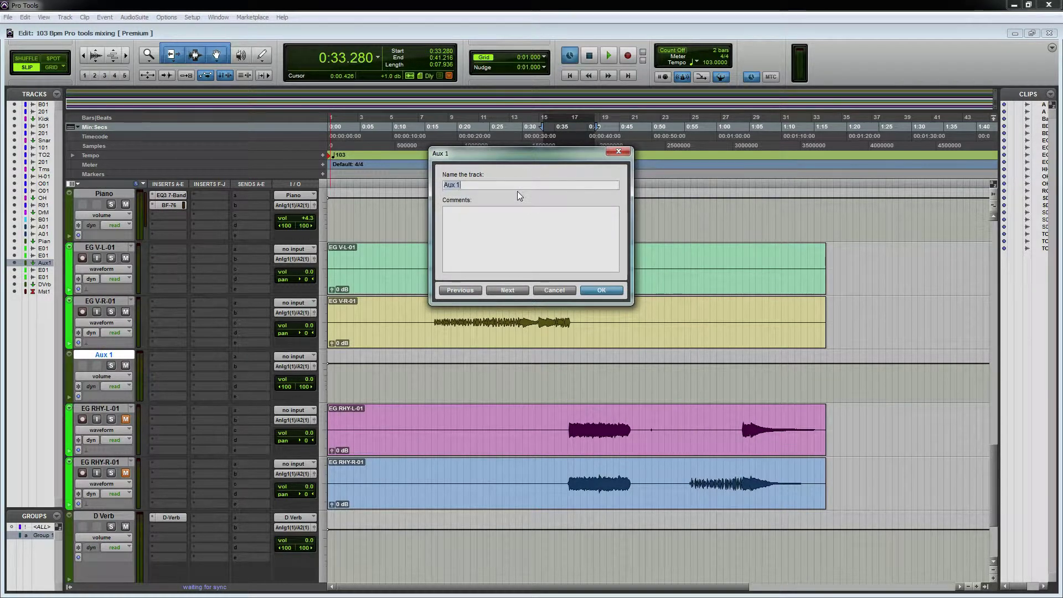
text(EG V)
key(Return)
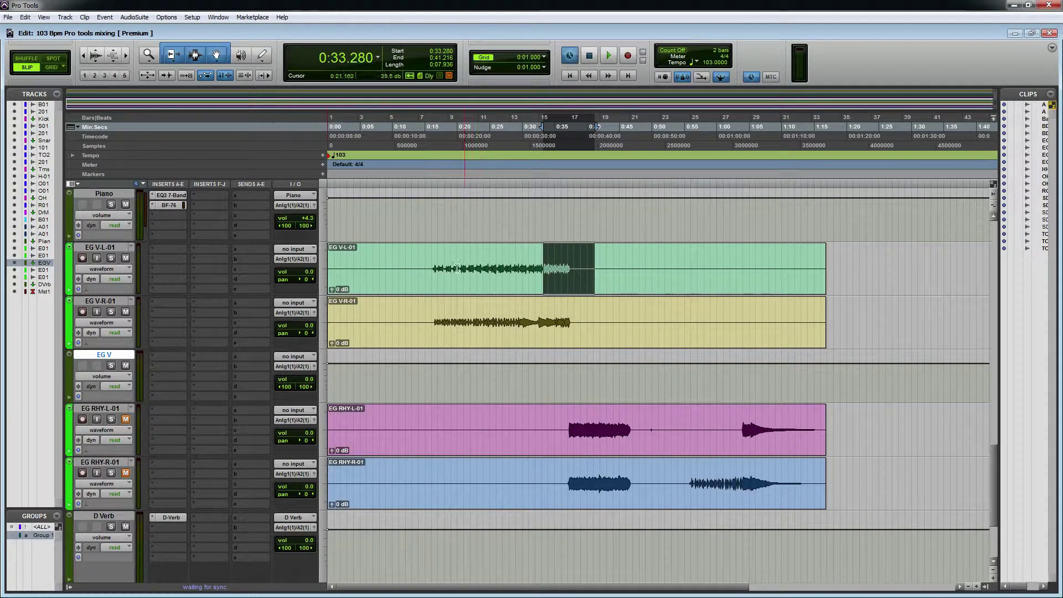
- Route the outputs of EG V-L-01 and EG V-R-01 to the EG V (Stereo) track
click(297, 260)
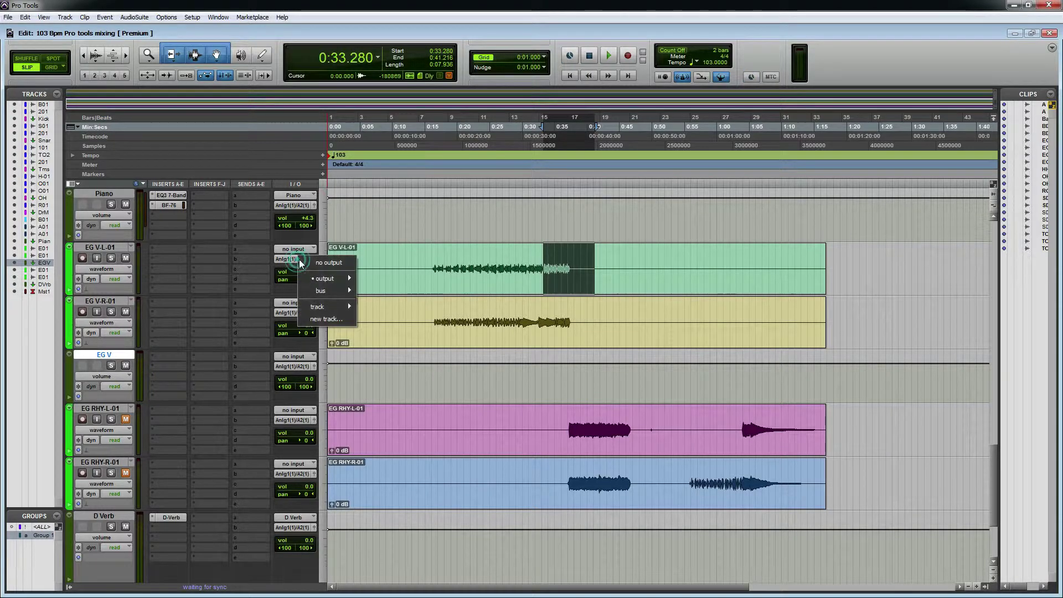
mouse_move(331, 307)
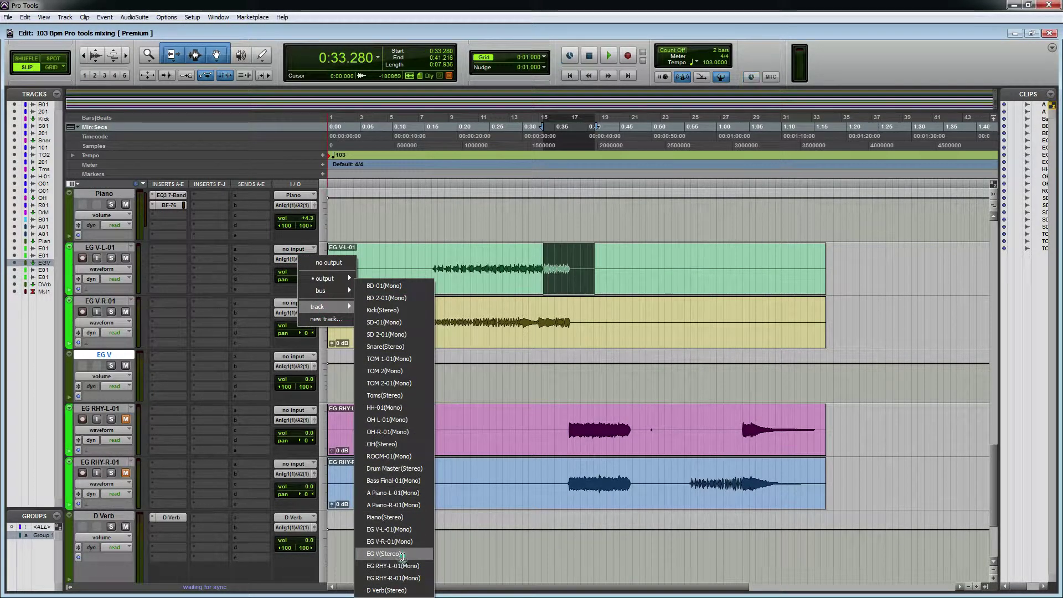
click(402, 557)
click(297, 314)
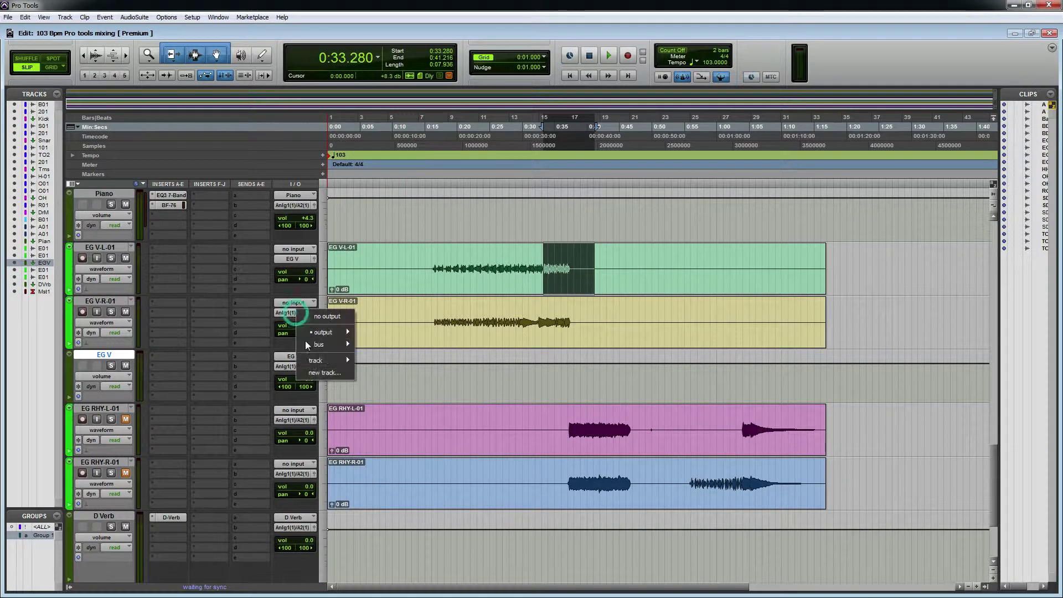
mouse_move(315, 360)
click(388, 326)
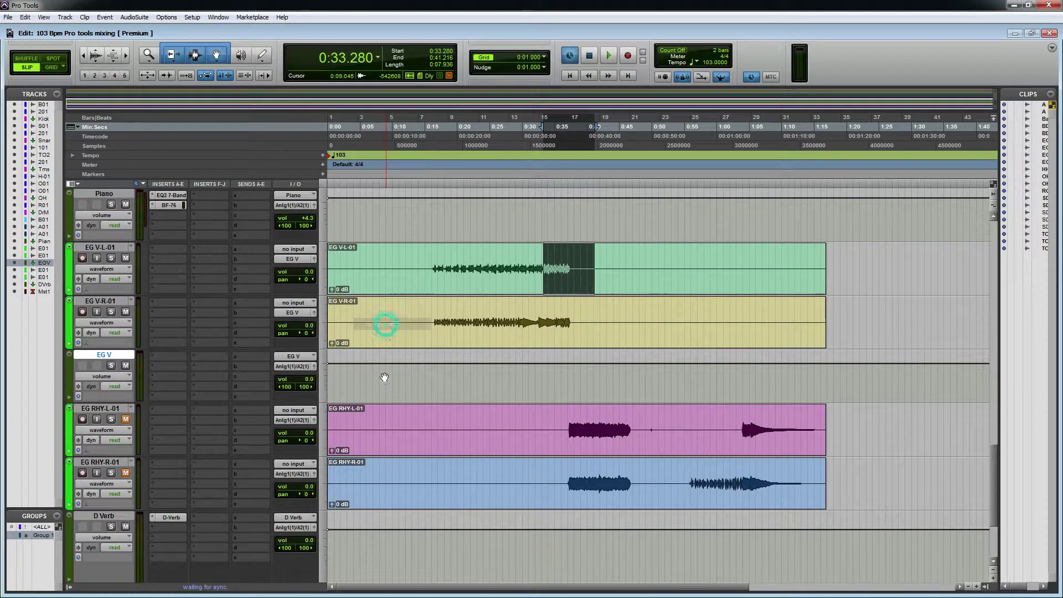
- Solo EG V-L-01, EG V-R-01 and the EG V aux, and play them from about 0:18 to 0:32
click(111, 365)
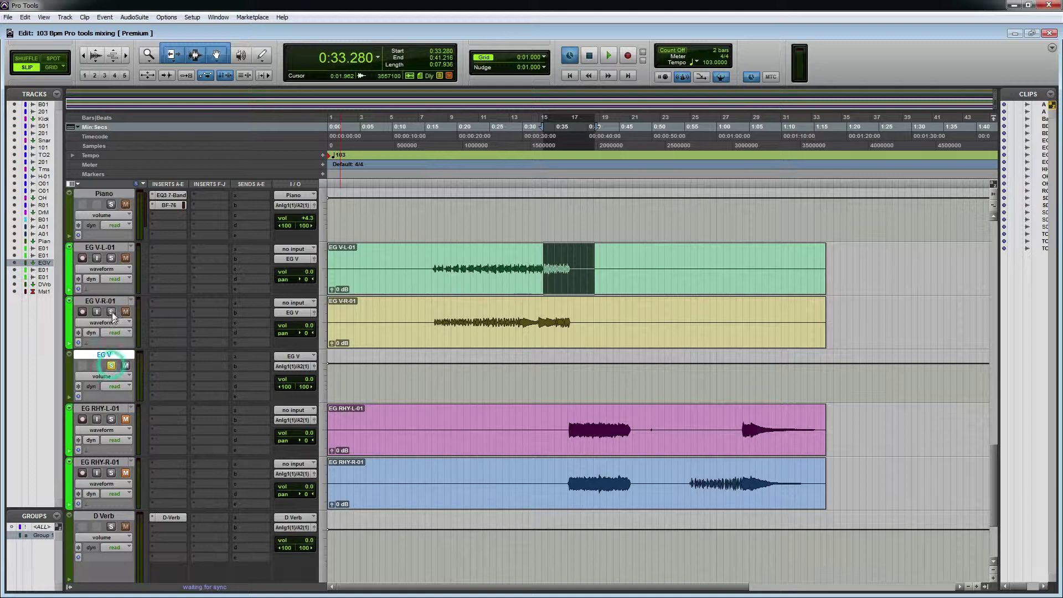
click(111, 312)
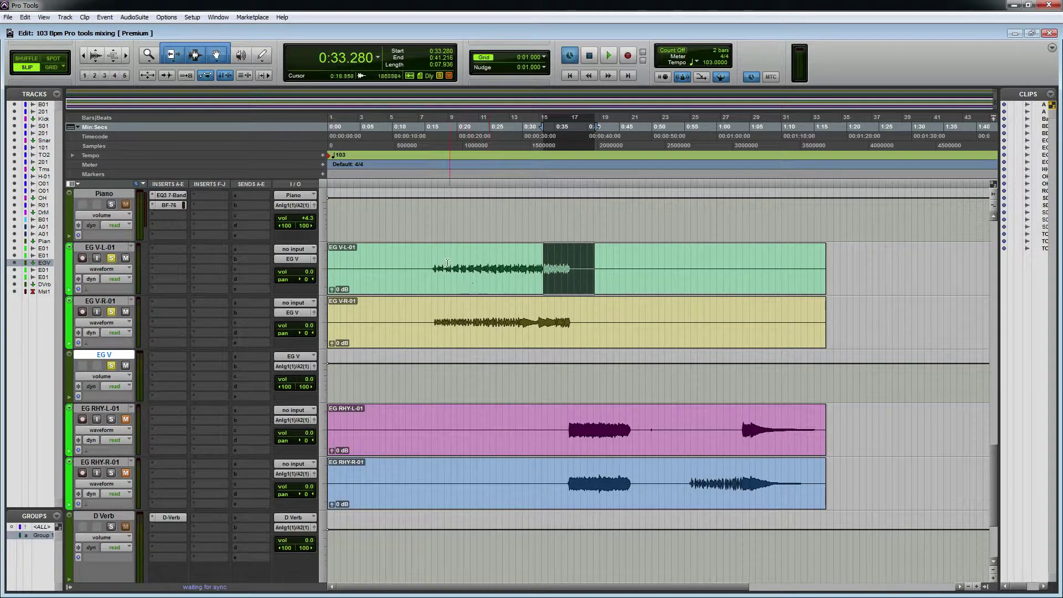
drag(444, 261, 537, 333)
key(space)
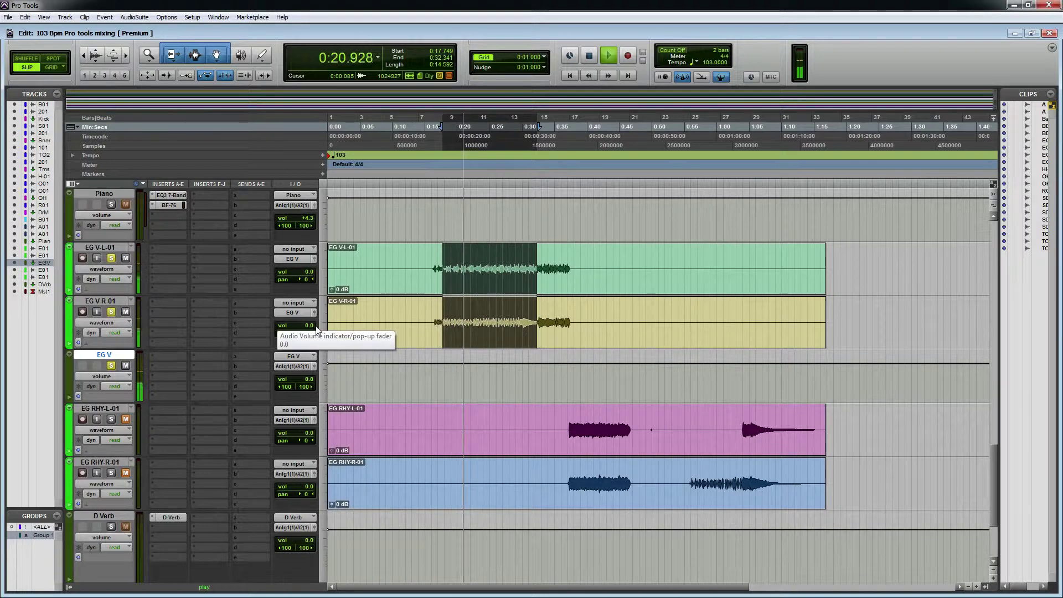
- Show the mixer and pan EG V-L-01 to 64 left and EG V-R-01 to 69 right
key(ctrl+equal)
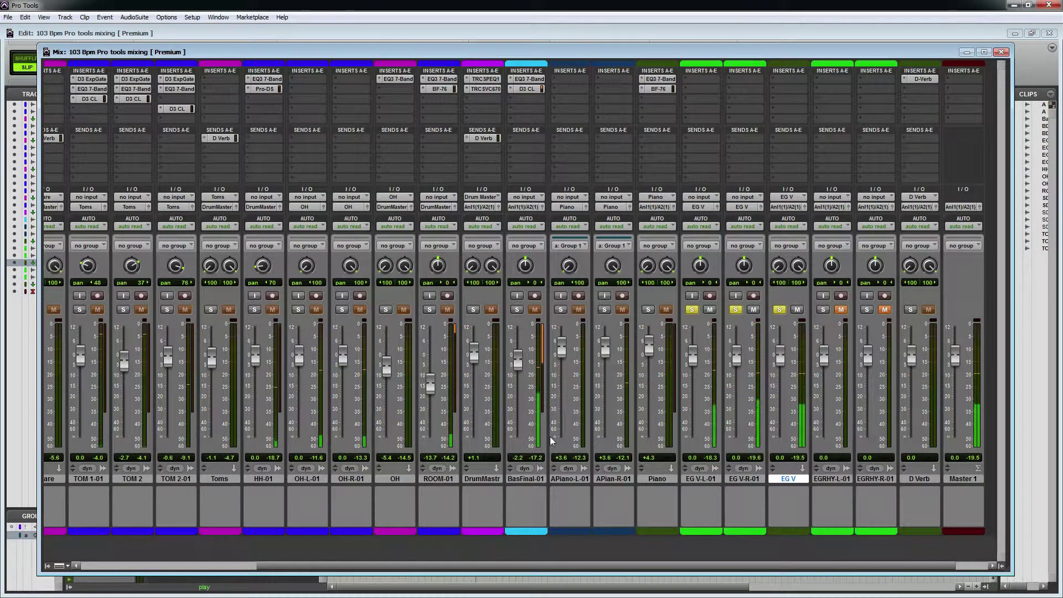
click(494, 568)
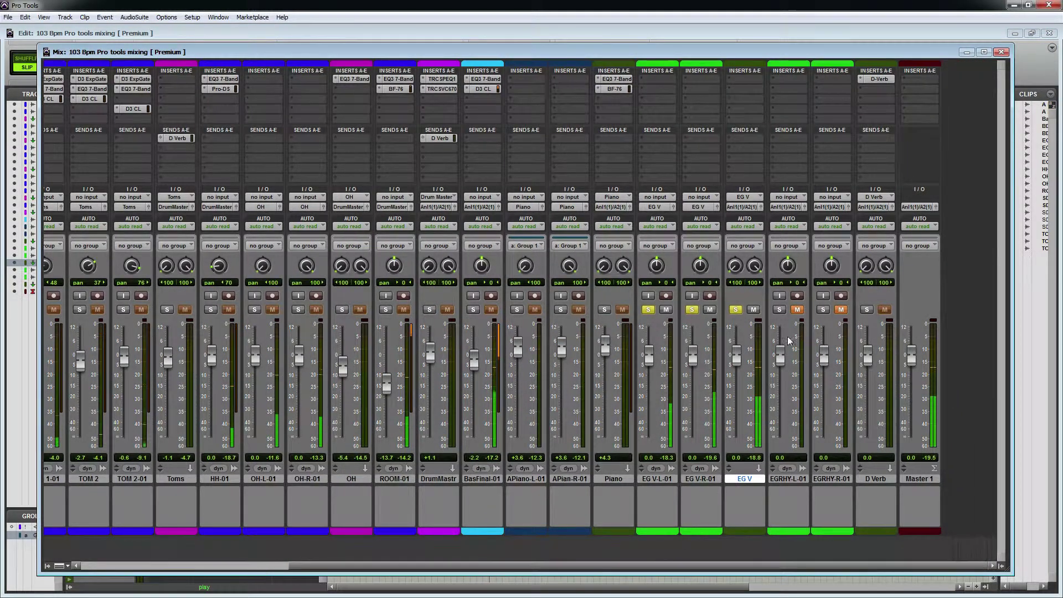
drag(700, 269, 710, 180)
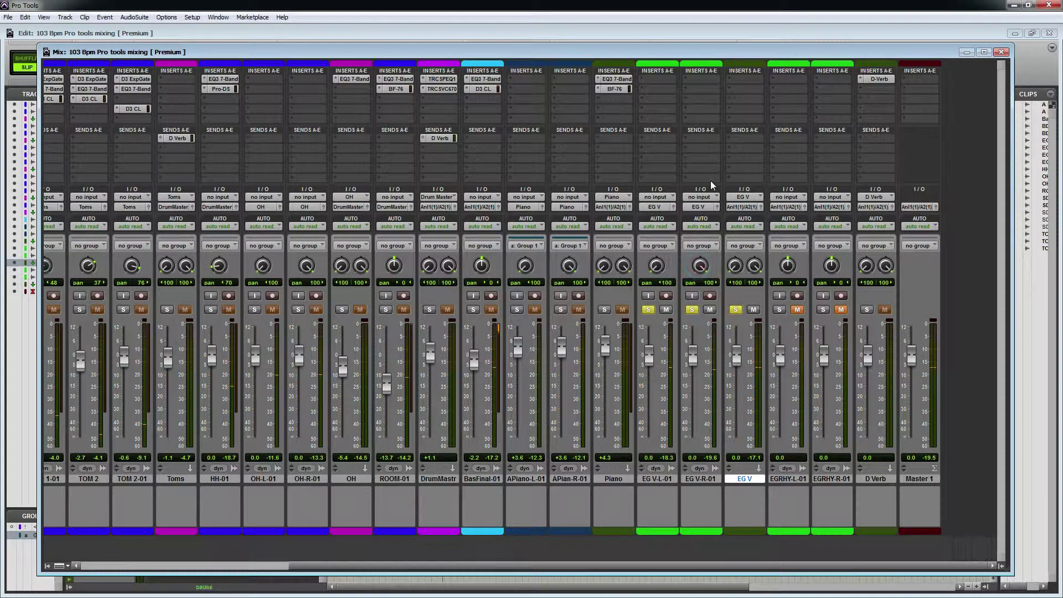
drag(668, 274, 703, 272)
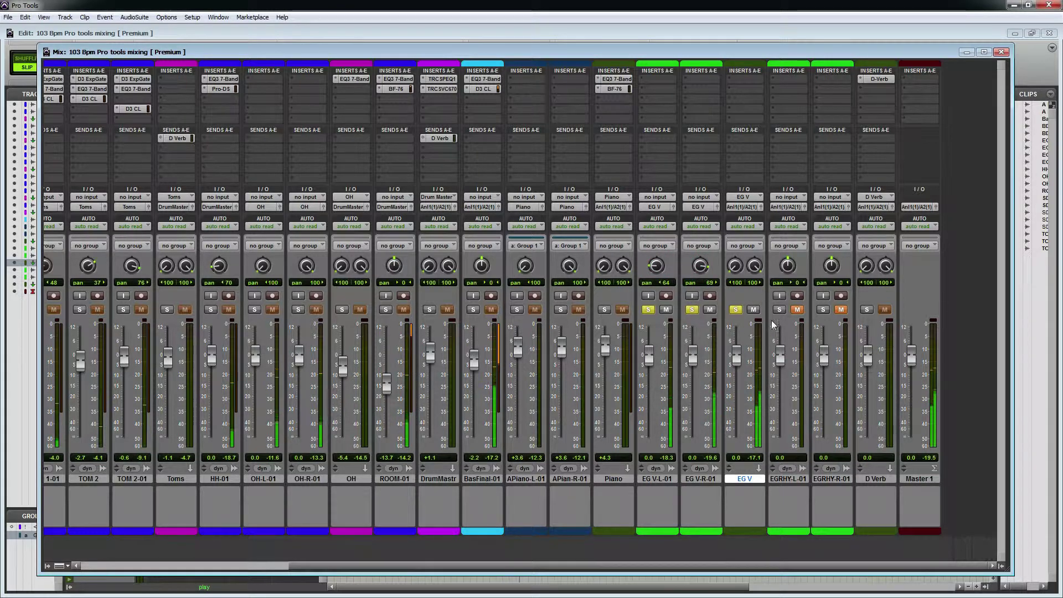
- Insert a stereo EQ3 7-Band on the EG V aux and set its high-pass filter to 18 dB/oct at 124.4 Hz
click(744, 78)
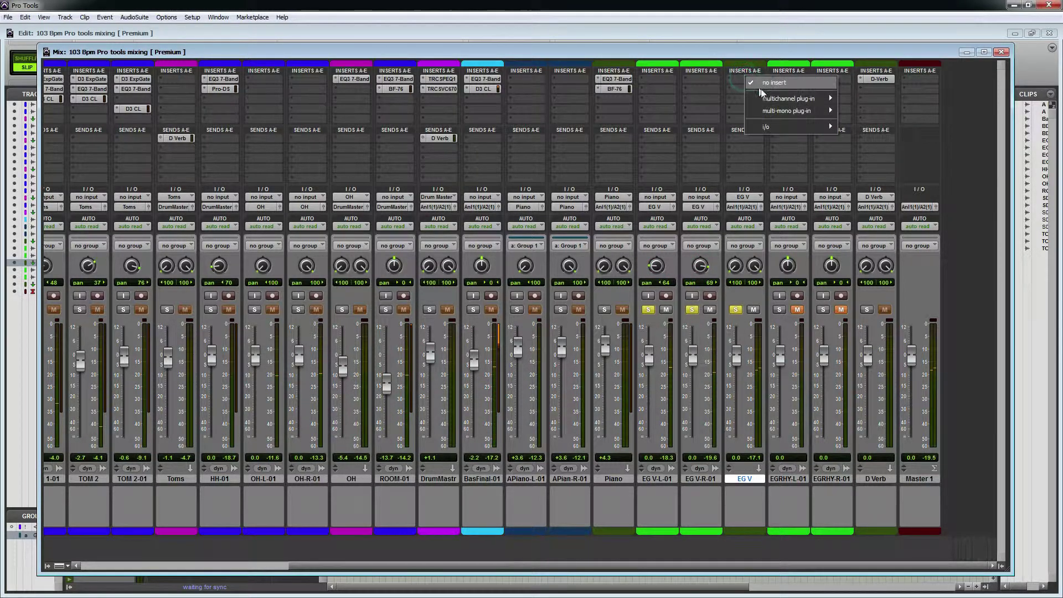
mouse_move(789, 98)
mouse_move(865, 99)
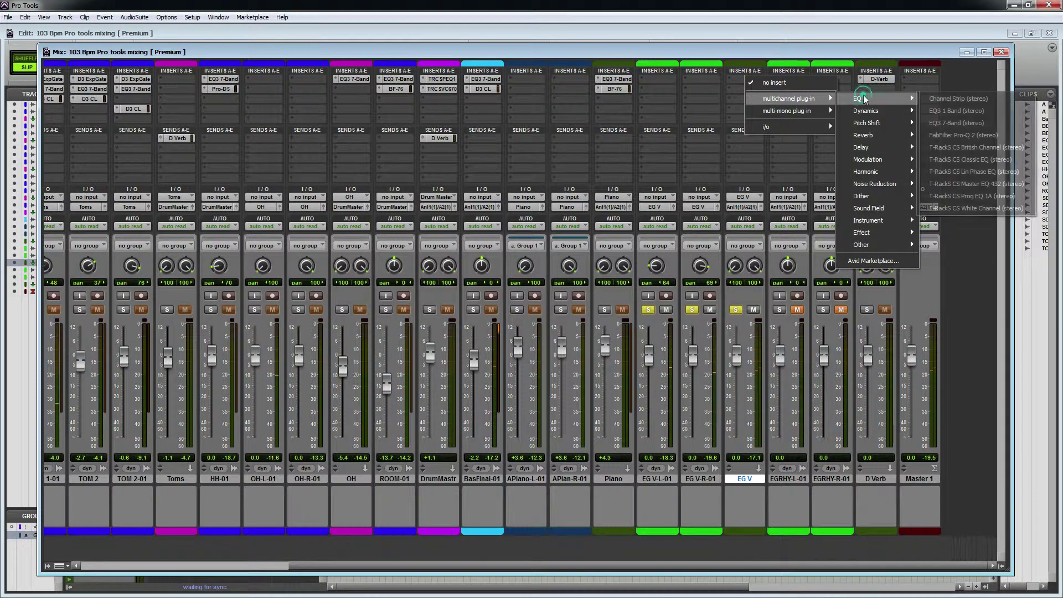
click(966, 123)
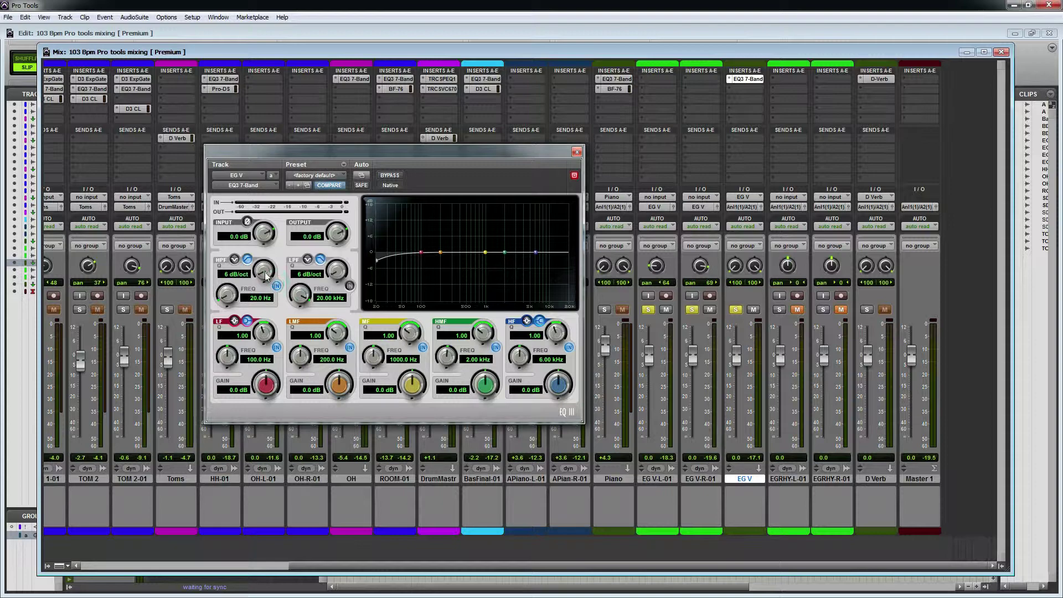
mouse_move(228, 301)
mouse_down()
mouse_move(241, 266)
mouse_move(272, 242)
mouse_move(229, 289)
mouse_move(235, 270)
mouse_move(230, 298)
mouse_up()
- Sweep a boosted MF band with a Q of 3.16 and set it to a 6.4 dB cut at 274.8 Hz
drag(485, 252, 484, 226)
drag(411, 315, 417, 302)
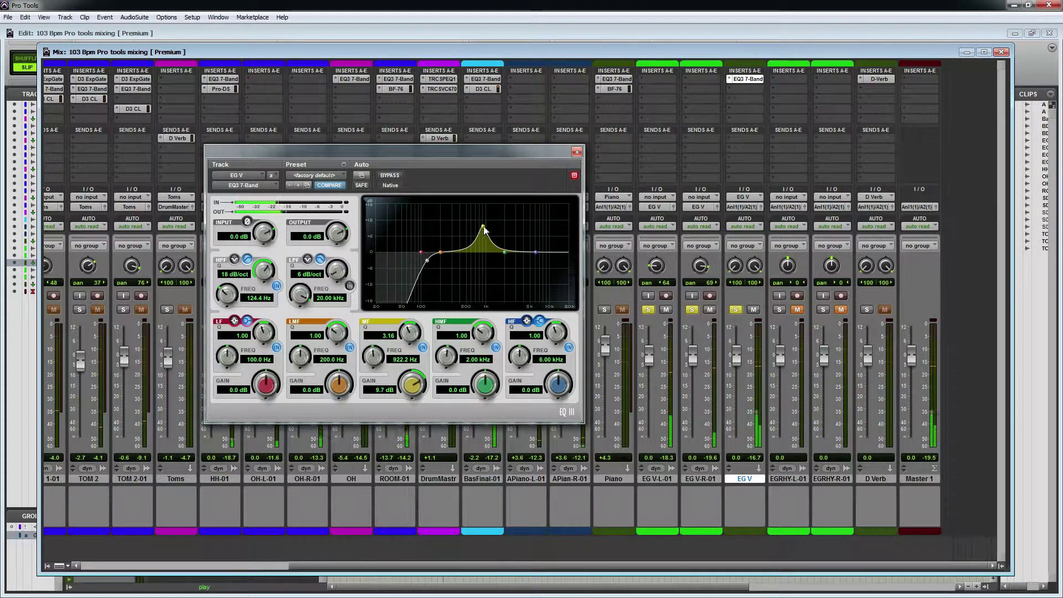
mouse_move(484, 227)
mouse_down()
mouse_move(457, 227)
mouse_move(472, 228)
mouse_move(469, 245)
mouse_move(435, 232)
mouse_move(502, 250)
mouse_move(502, 231)
mouse_up()
- Sweep the HMF band and set it to a 5.4 dB boost at 1.02 kHz with a Q of 2.51
drag(483, 331, 486, 302)
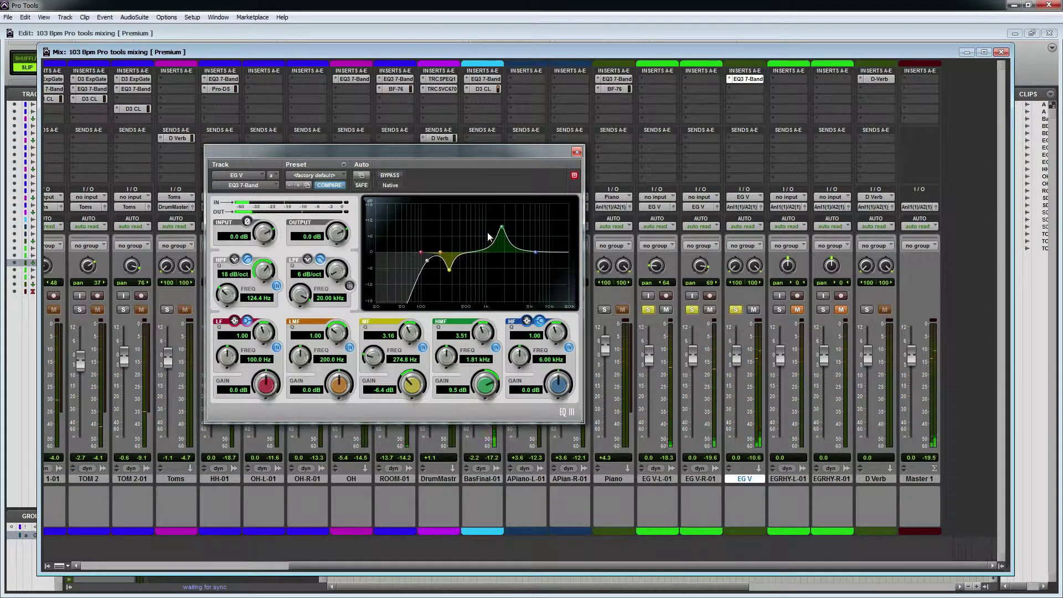
mouse_move(501, 227)
mouse_down()
mouse_move(480, 223)
mouse_move(531, 227)
mouse_move(485, 235)
mouse_up()
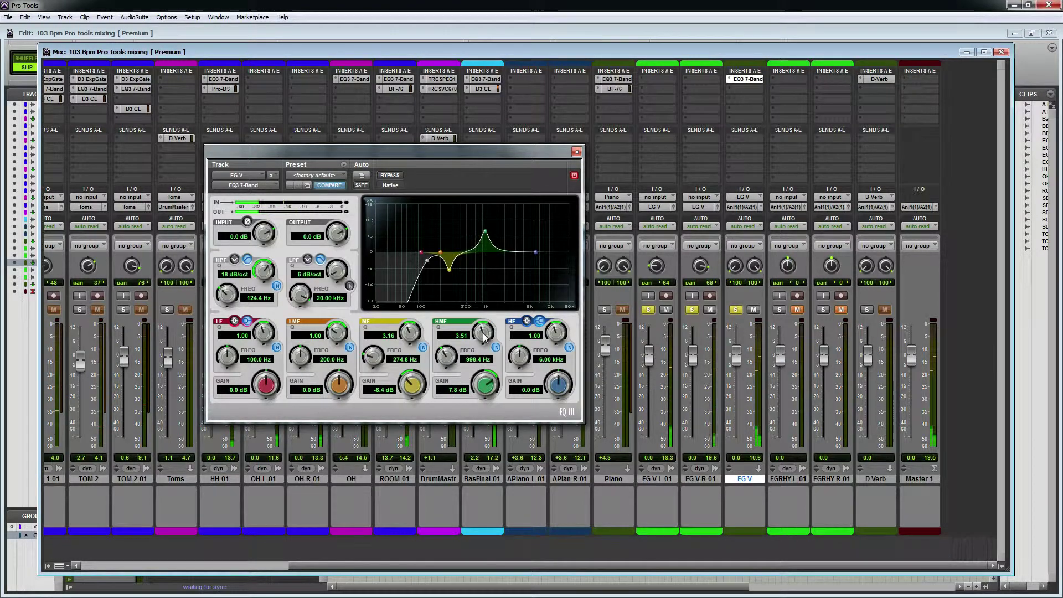
drag(483, 334, 481, 345)
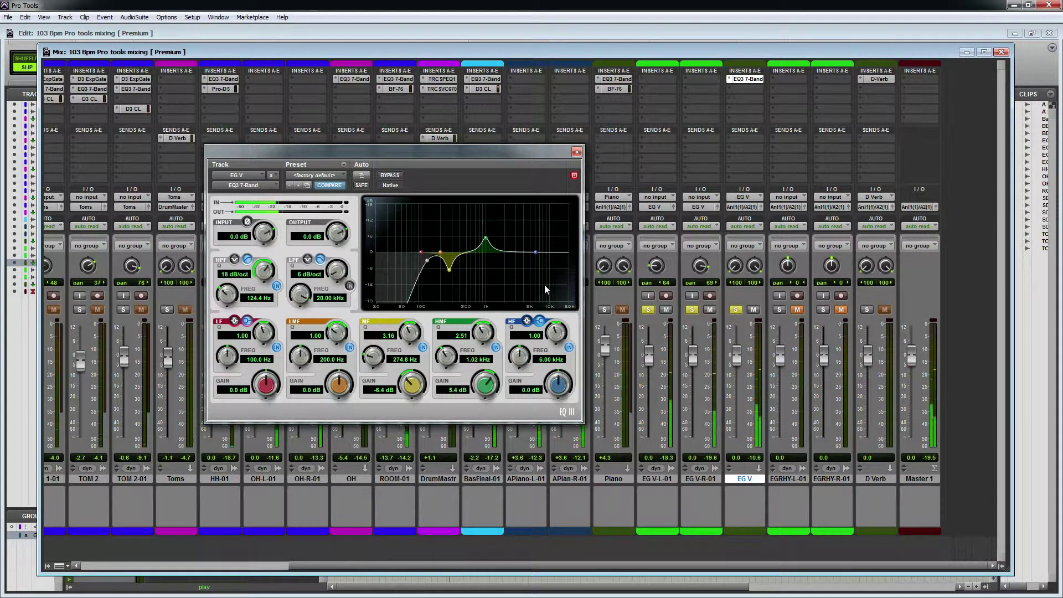
- Compare the EG V sound with the EQ bypassed and active, and close the plug-in window
click(390, 175)
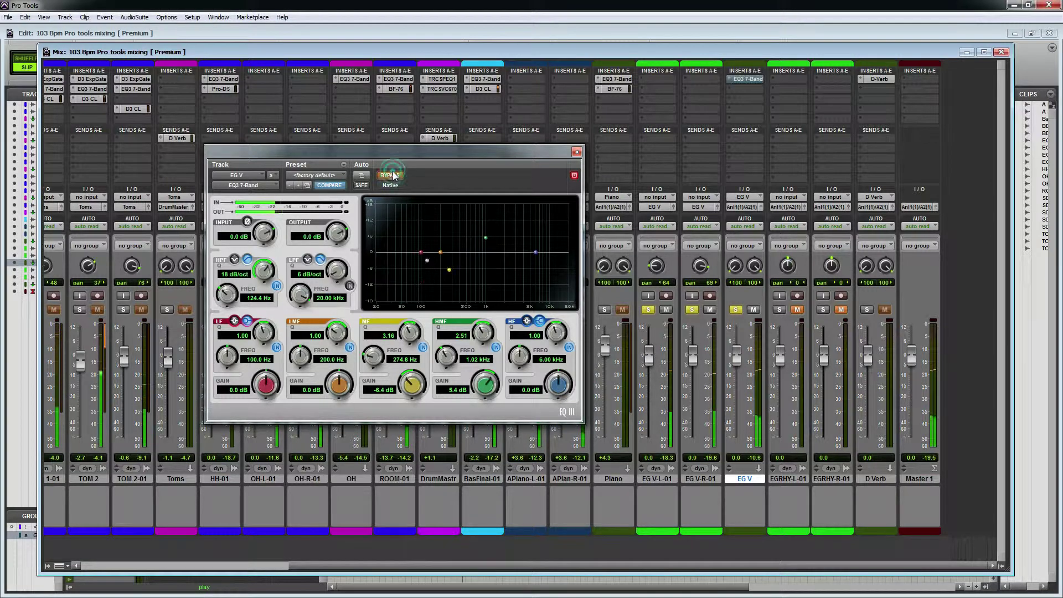
click(391, 175)
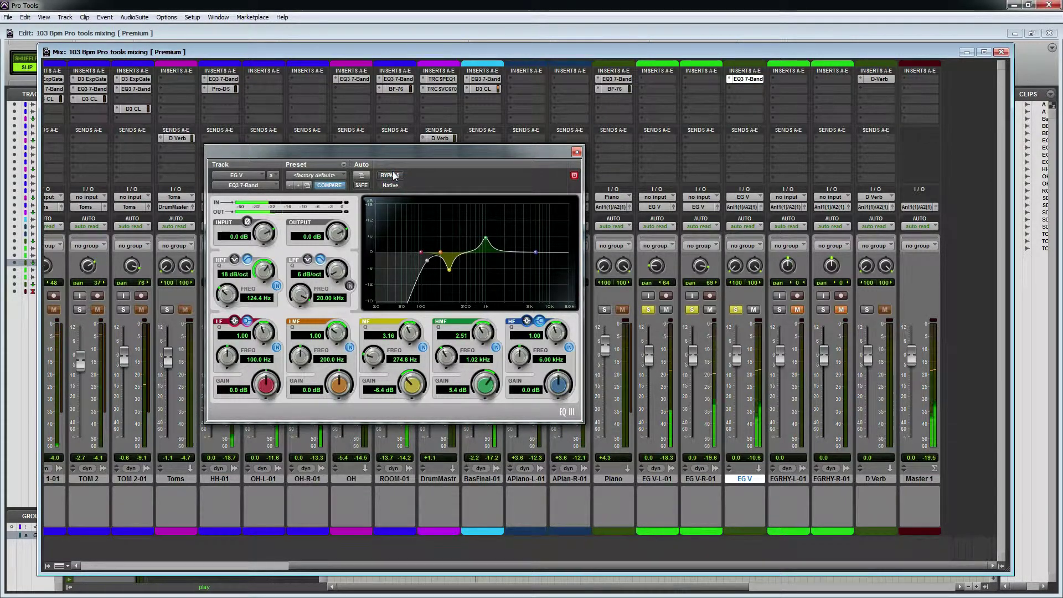
click(576, 152)
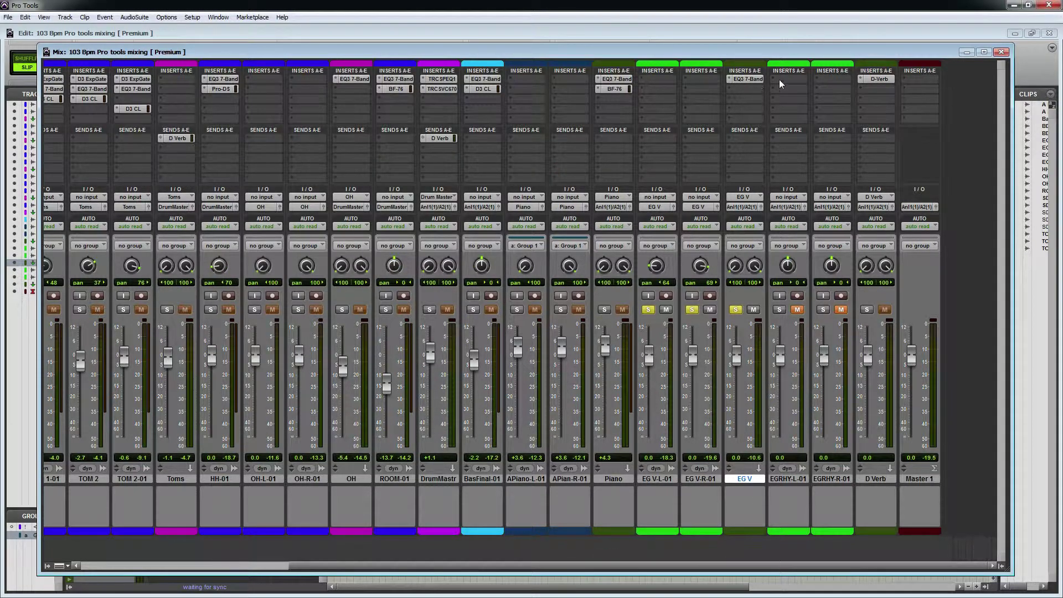
- Play the soloed guitars briefly and close the Mix window to return to the Edit window
key(space)
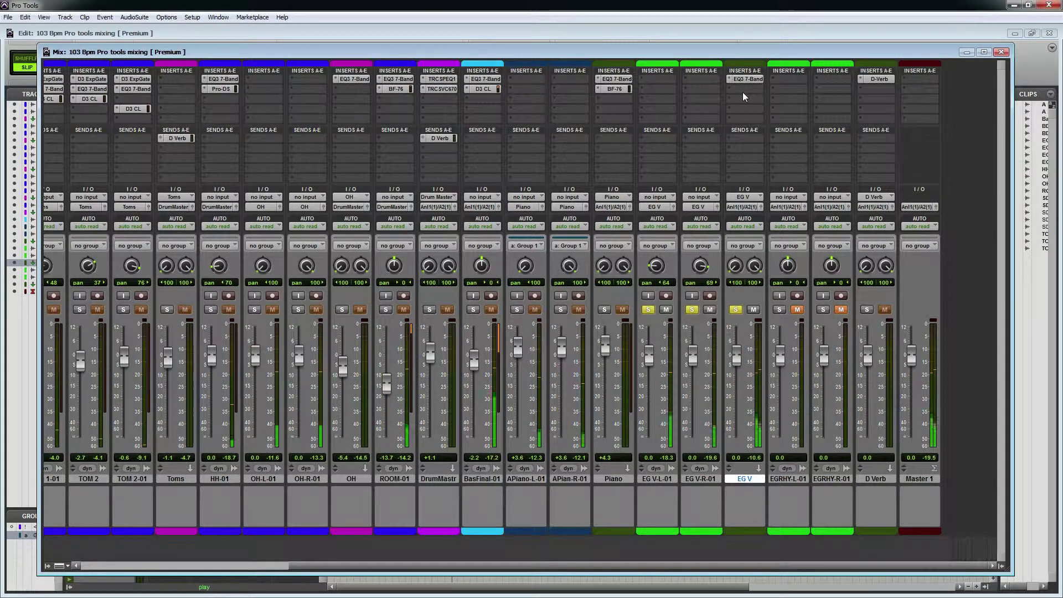
click(742, 92)
click(753, 54)
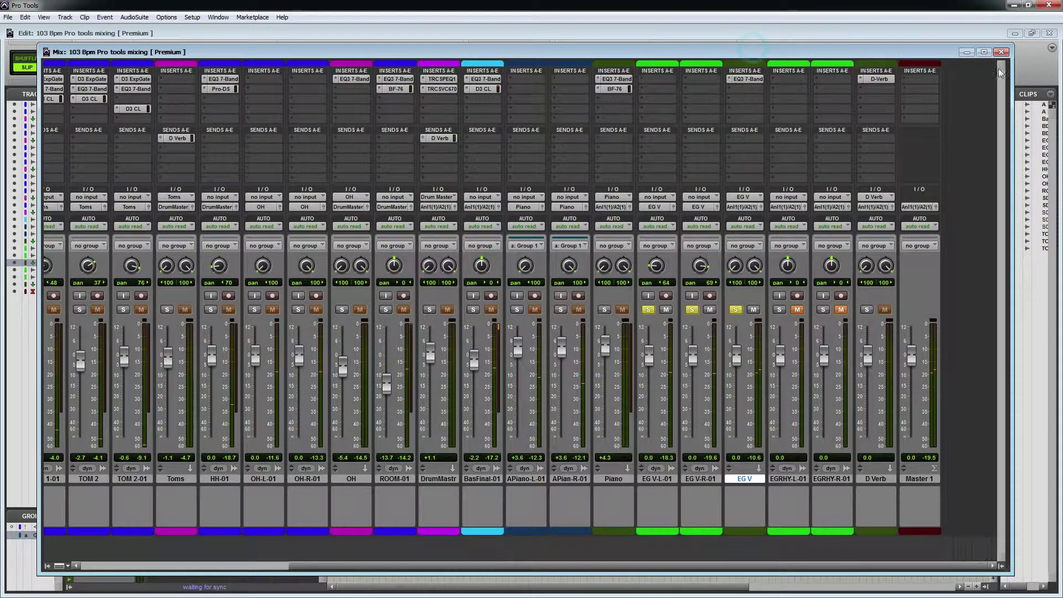
click(1001, 52)
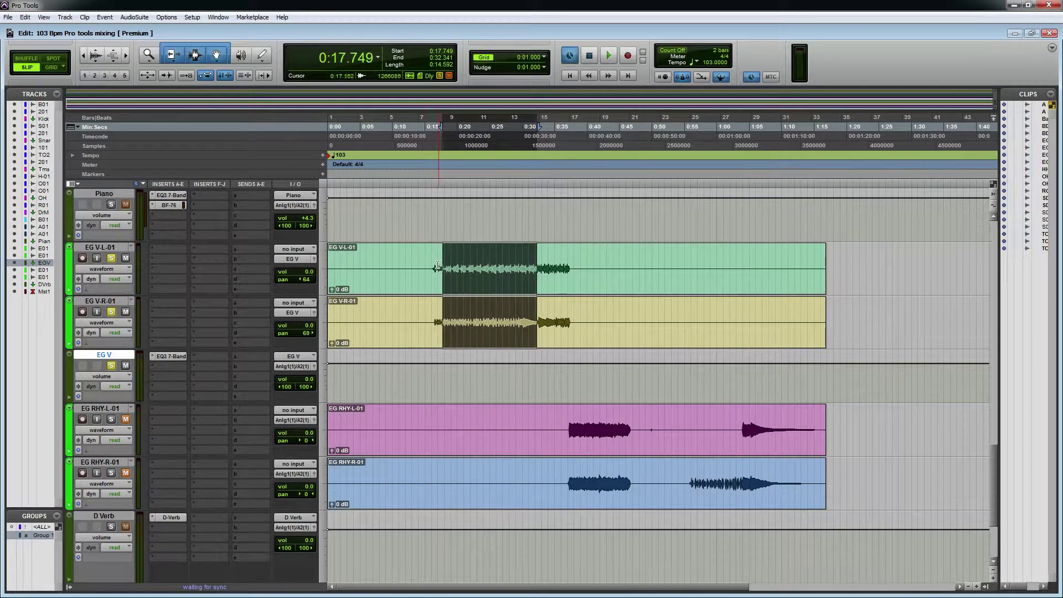
- Select both EG V clips from about 0:17 to 0:33 and play that range
drag(438, 261, 541, 331)
key(space)
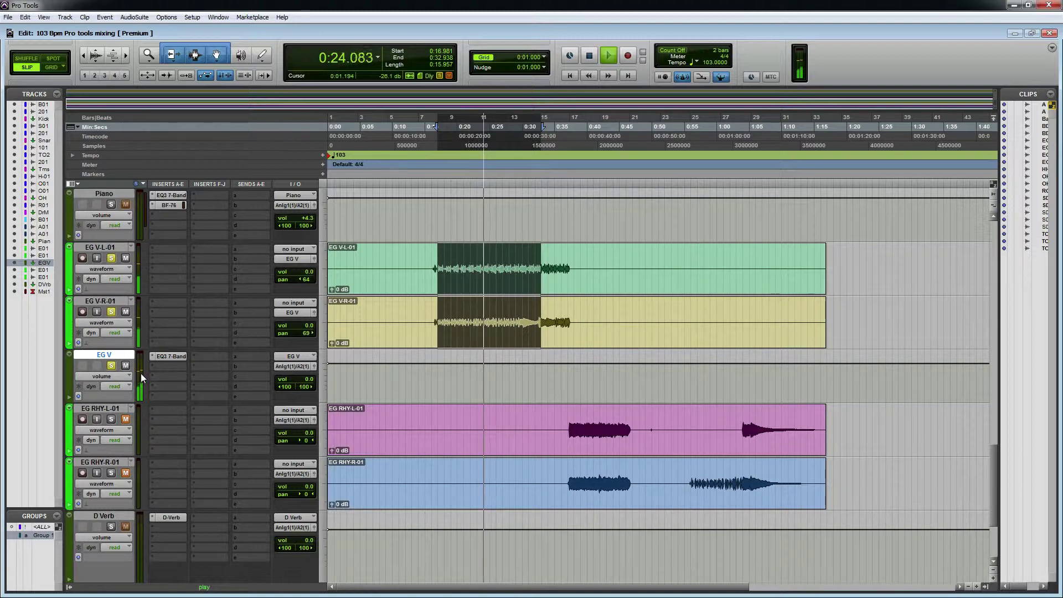
key(ctrl+j)
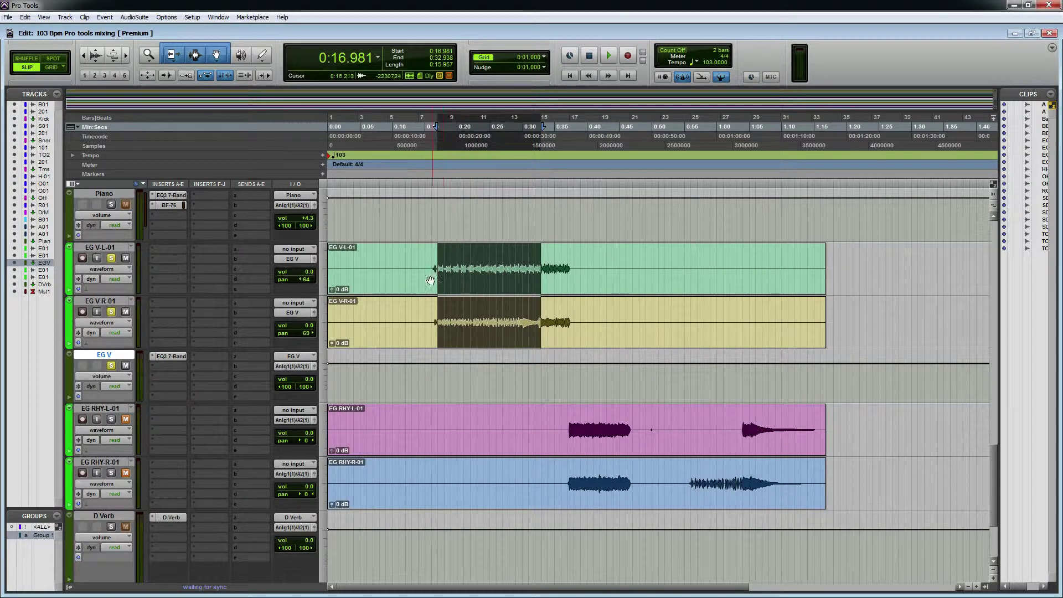
- Select EG V-L-01 and EG V-R-01 from about 0:16.3 to 0:24.4 and play the selection
drag(433, 277, 486, 320)
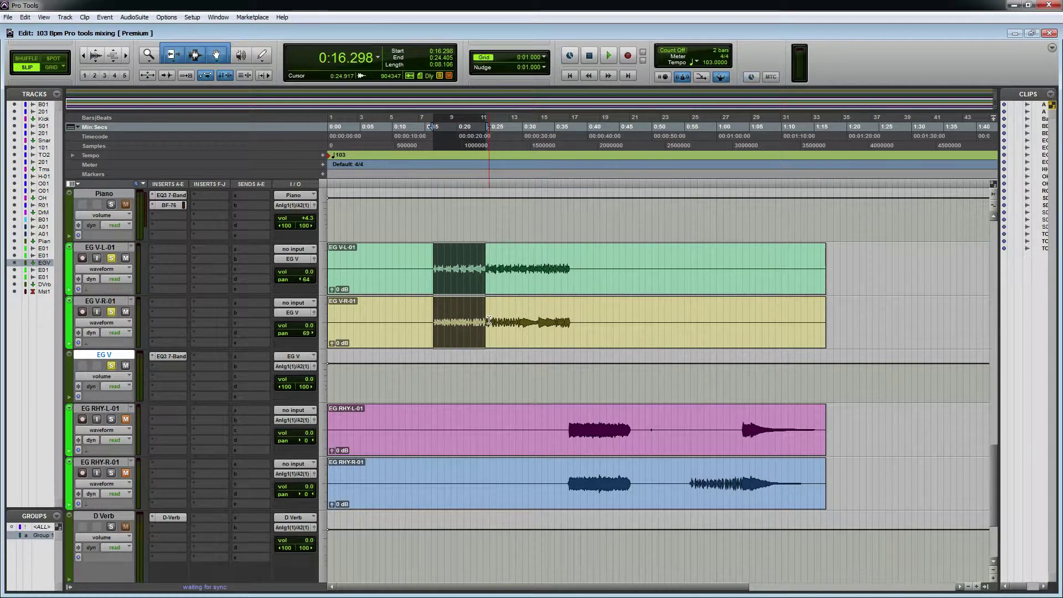
key(ctrl+])
key(ctrl+])
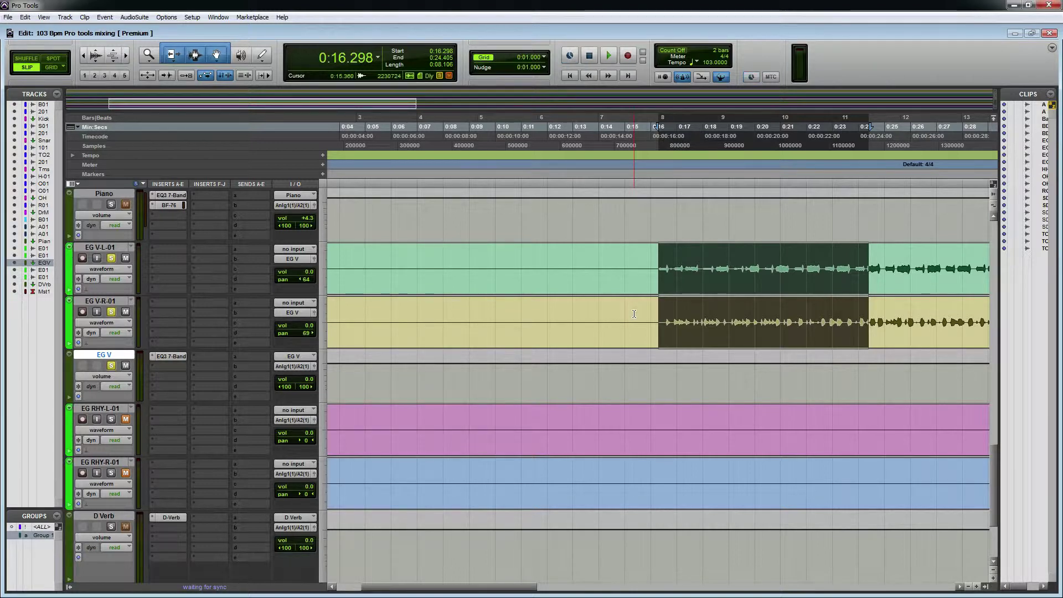
key(space)
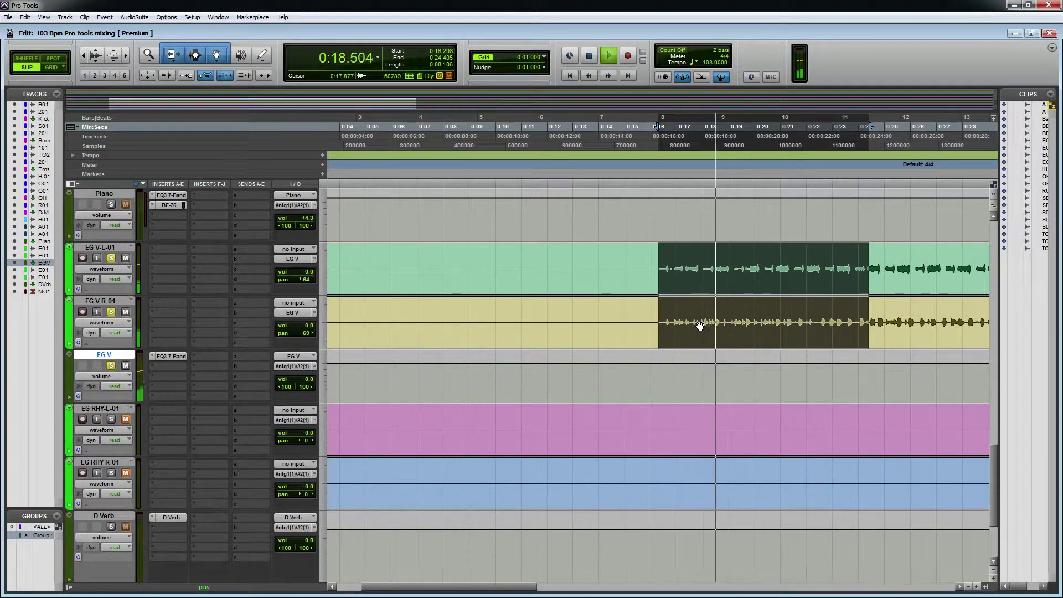
key(ctrl+j)
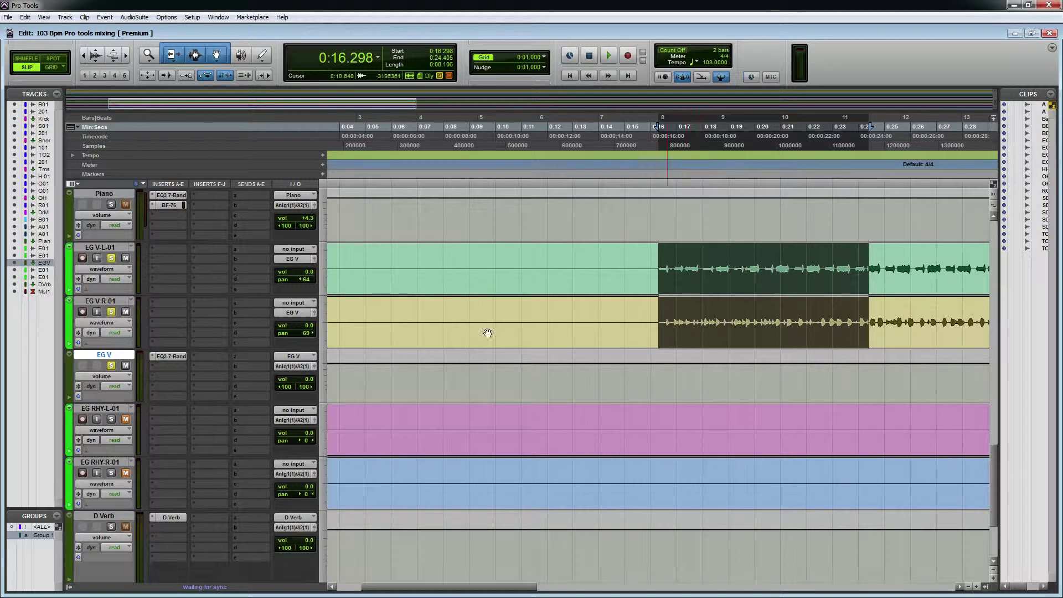
- Create one new stereo aux input track below the EG V aux
click(65, 17)
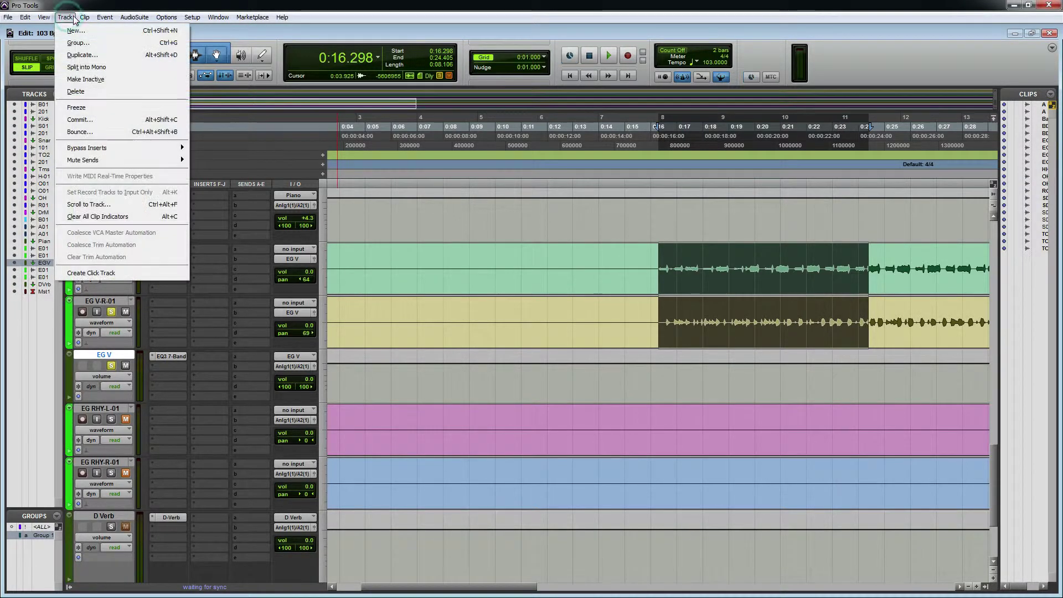
click(101, 31)
click(477, 208)
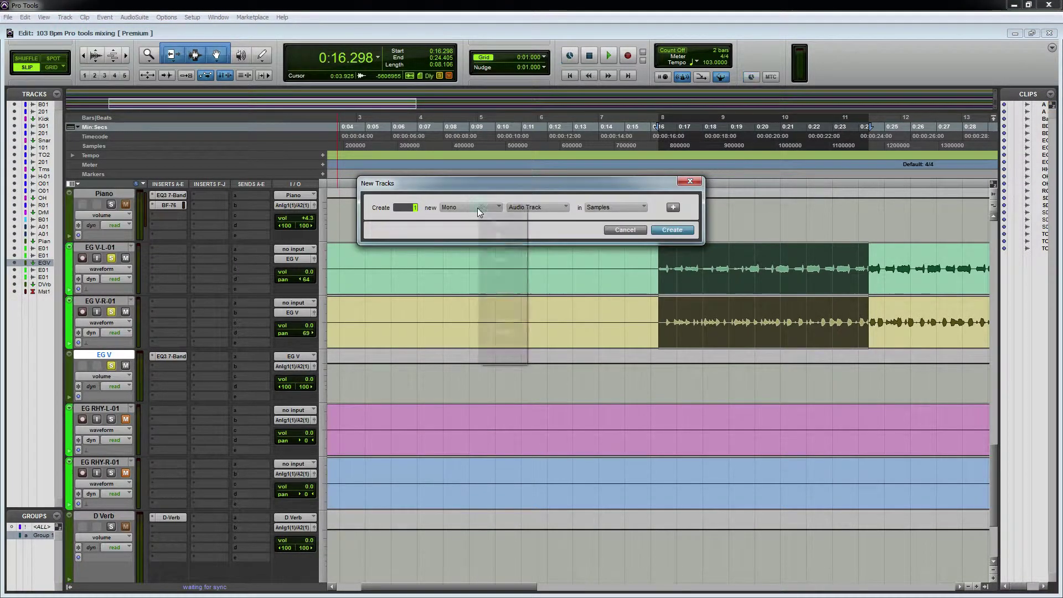
click(511, 221)
click(532, 207)
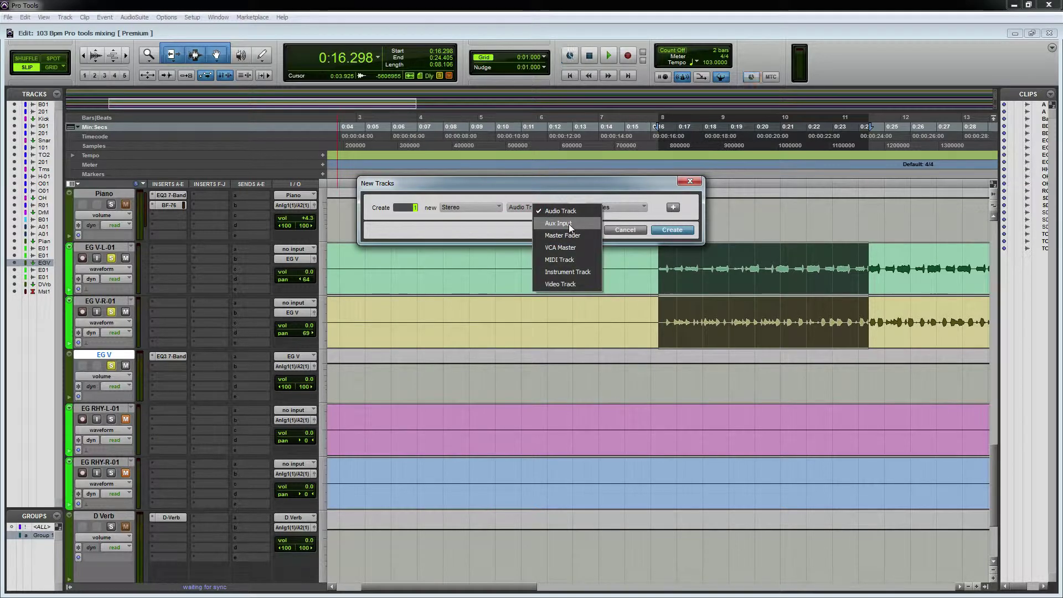
click(569, 224)
click(670, 230)
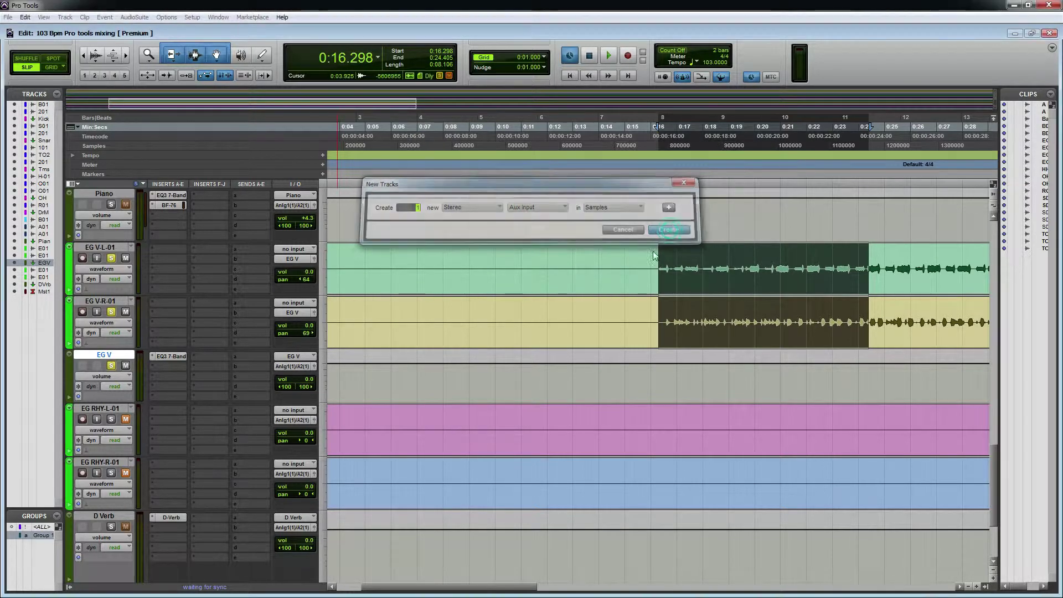
- Rename the new aux track as EG V Parallel Cmp
click(111, 409)
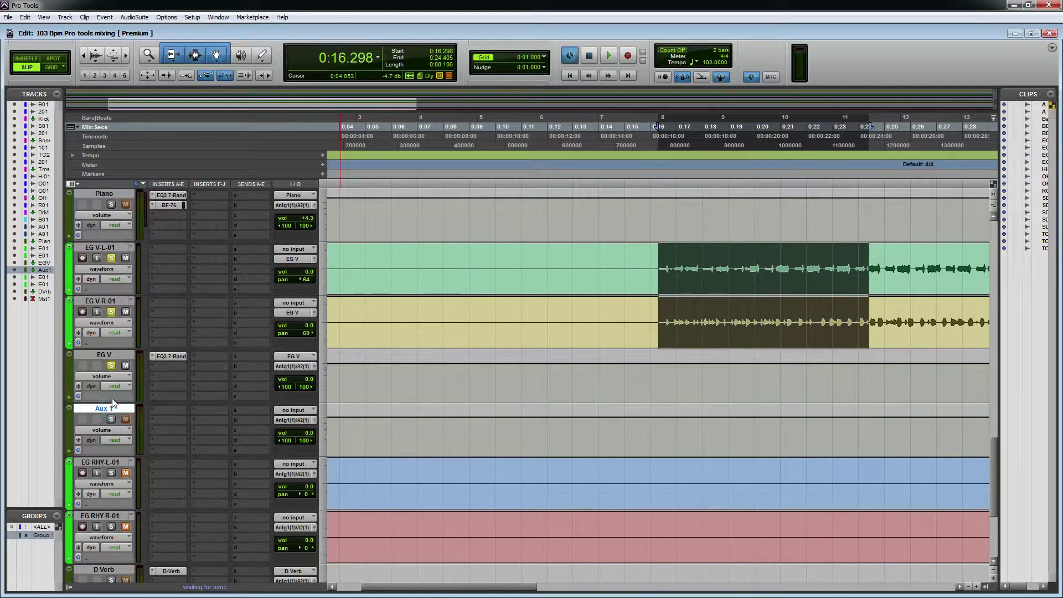
double_click(110, 410)
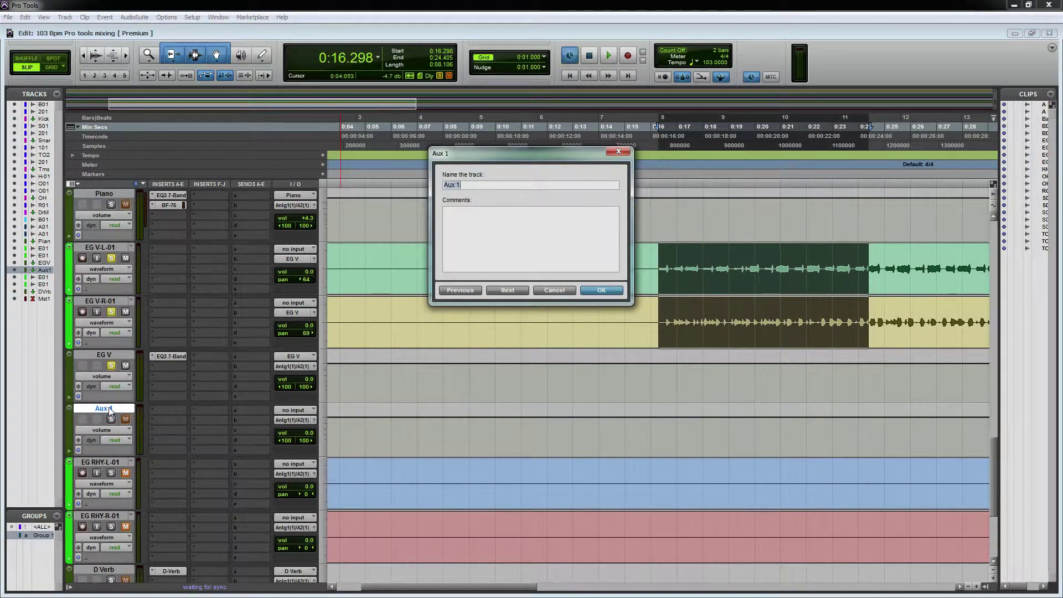
text(EG)
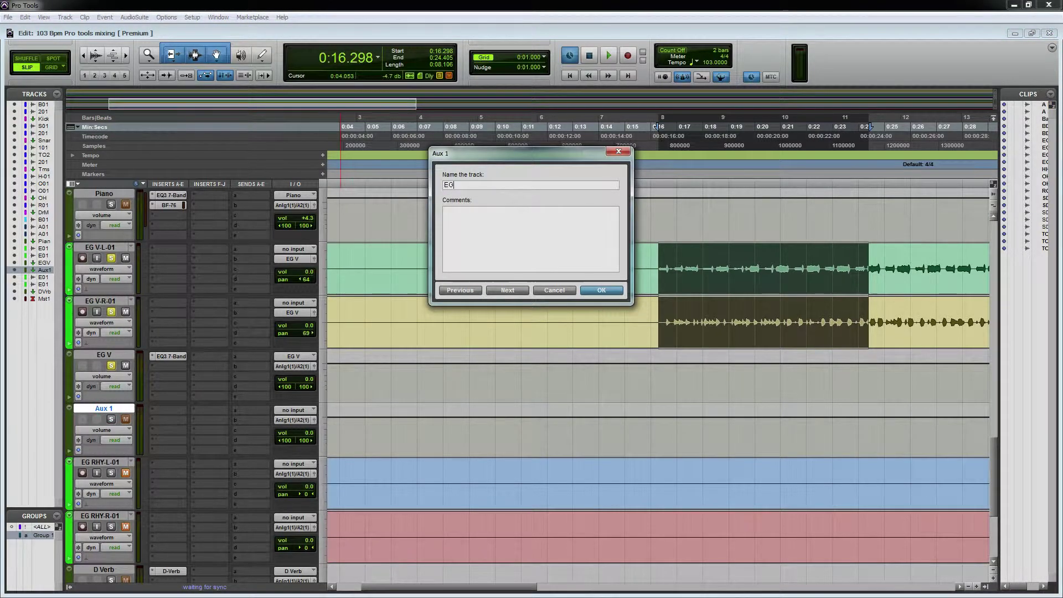
text( V)
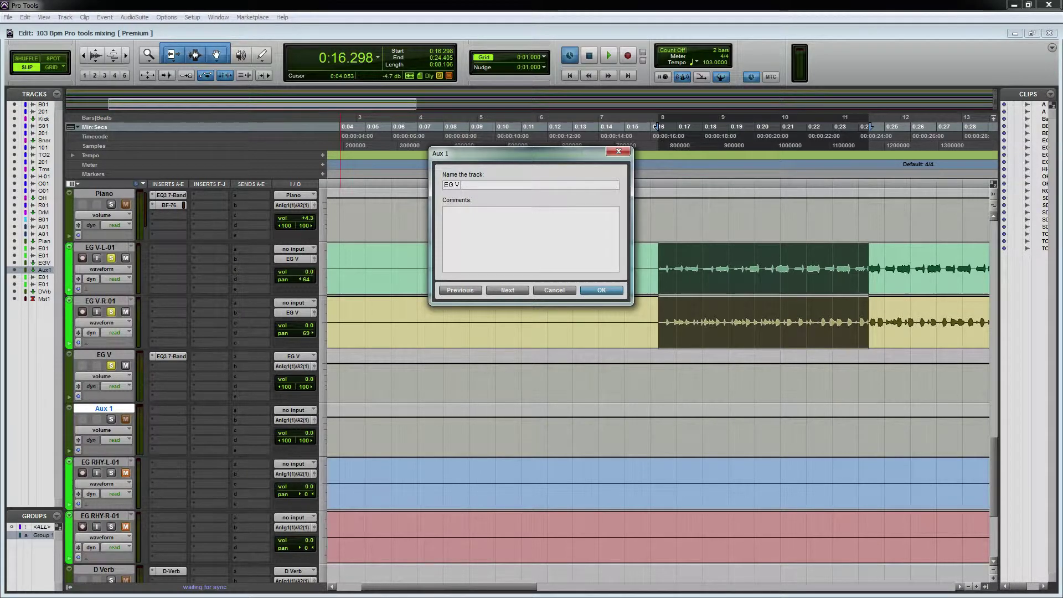
text(Paral)
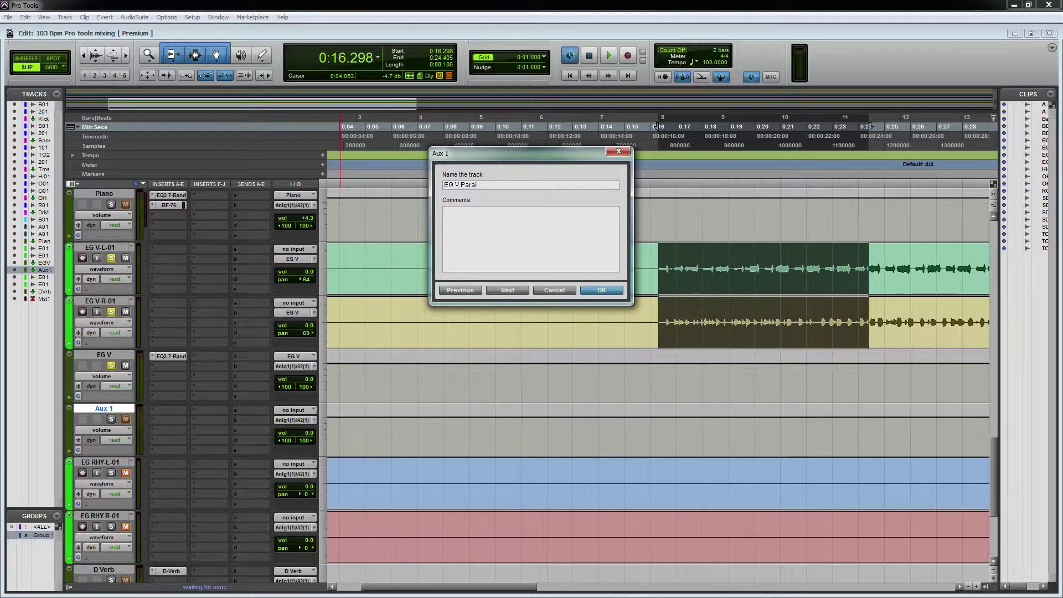
text(lel)
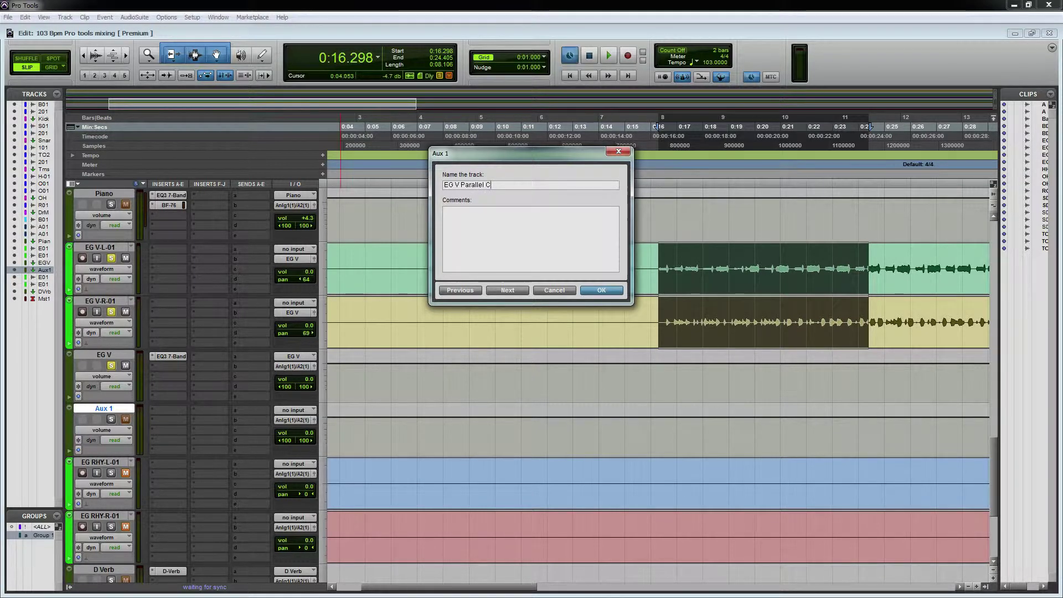
text( Cmp)
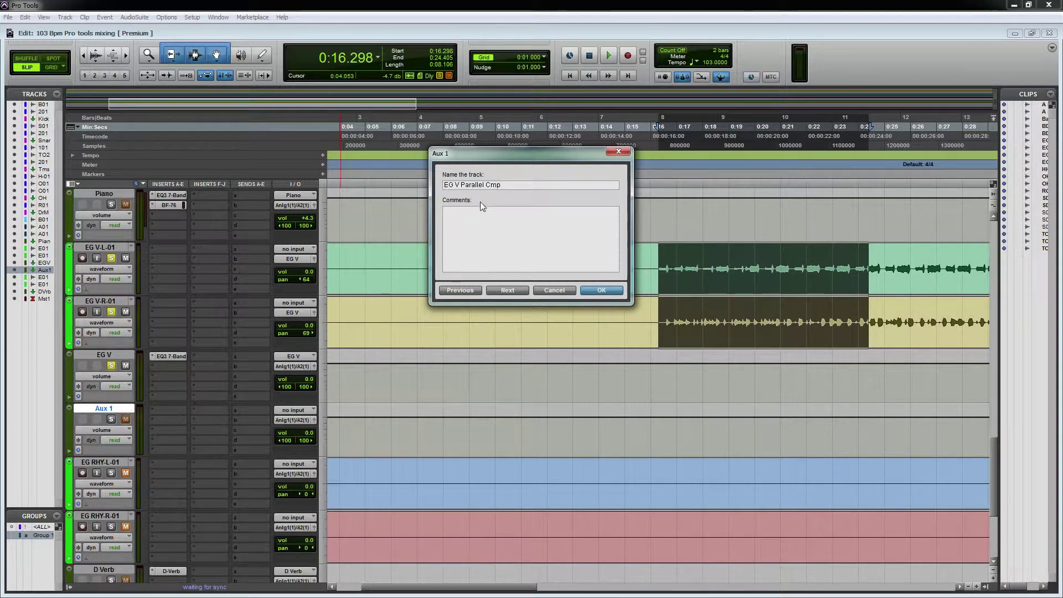
click(597, 290)
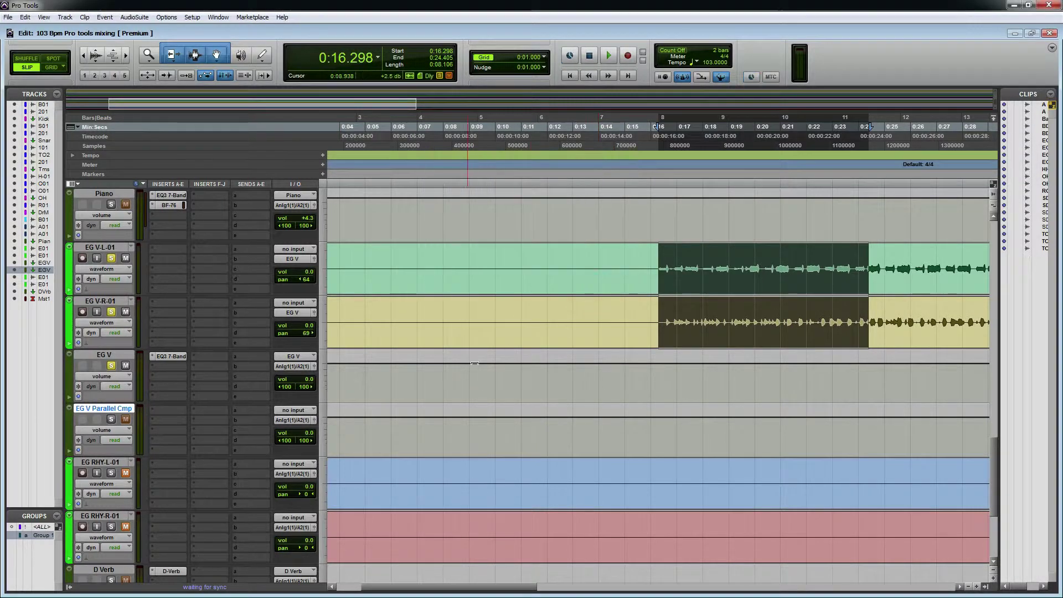
- Solo the EG V Parallel Cmp track, set its input to the EG V (Stereo) bus and play the selection
click(124, 355)
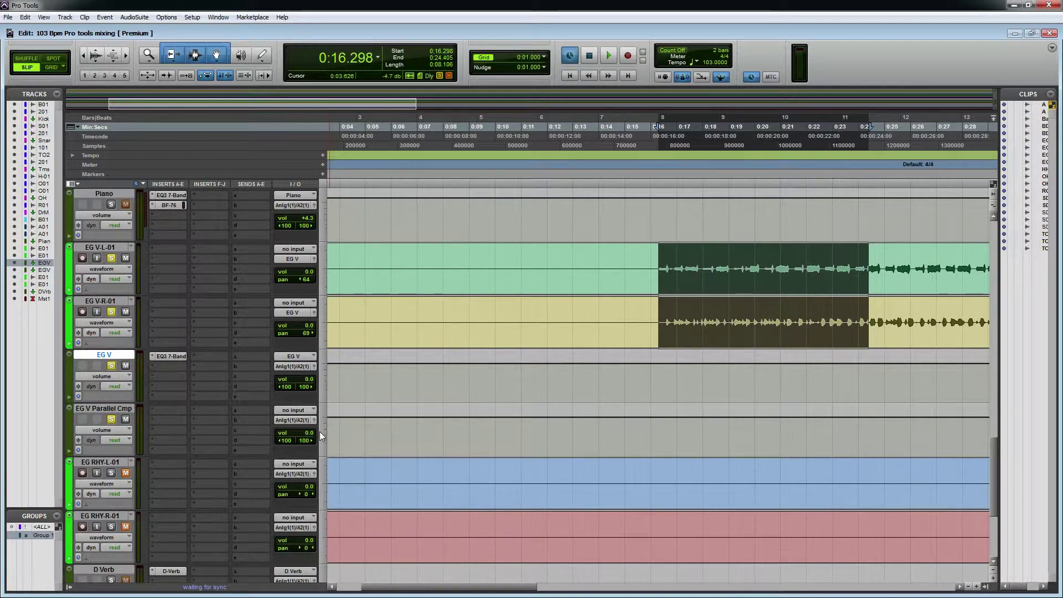
click(292, 410)
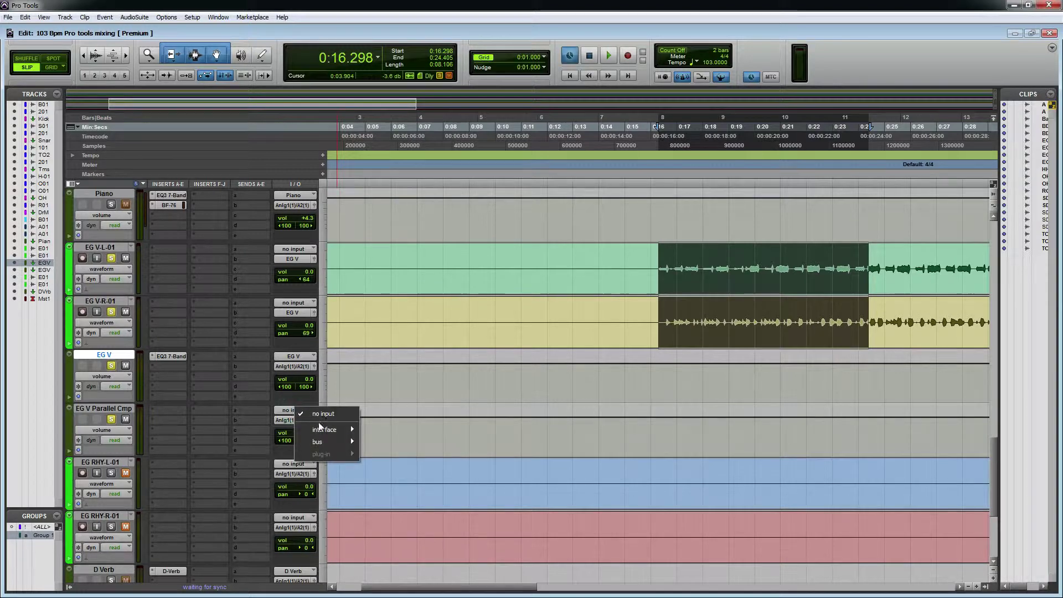
mouse_move(329, 441)
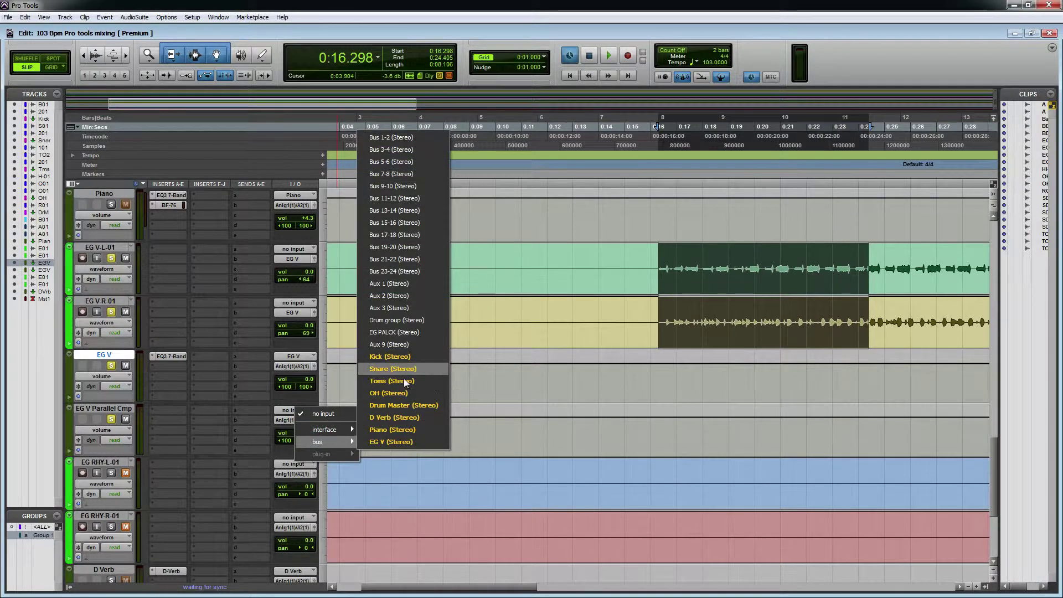
click(391, 441)
key(space)
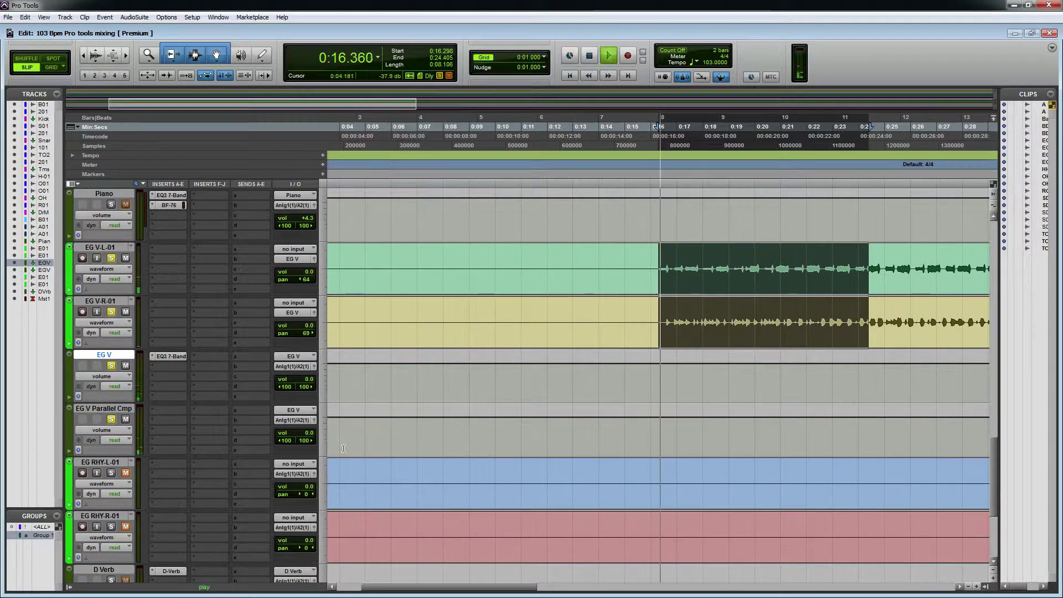
- Replay the selected passage through the EG V and EG V Parallel Cmp aux tracks
key(space)
key(space)
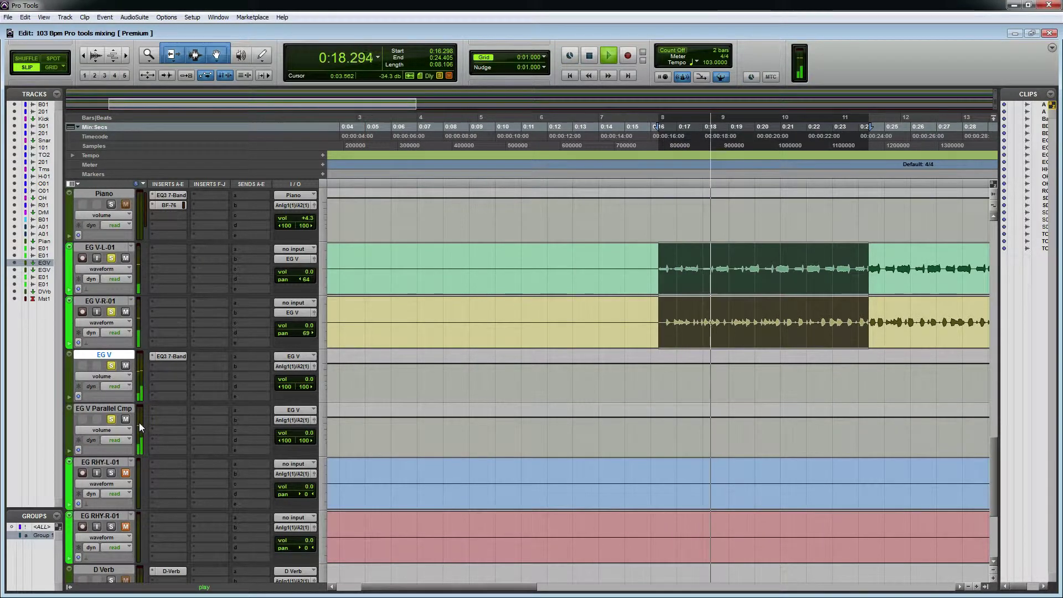
key(space)
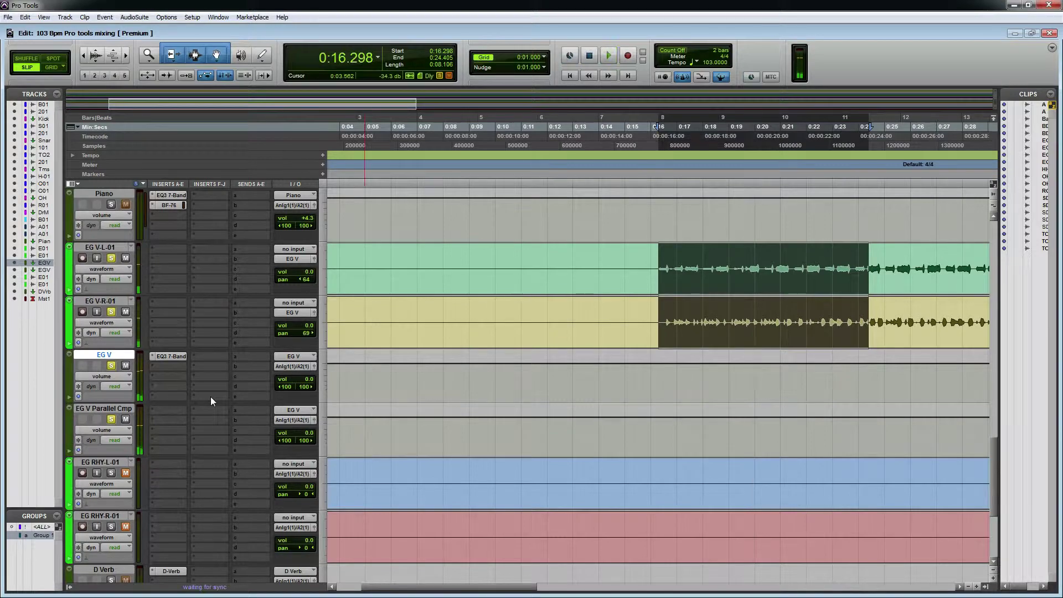
- In the mixer, insert the multichannel T-RackS CS White 2A (stereo) compressor on EG V Parallel Cmp
key(ctrl+j)
key(ctrl+equal)
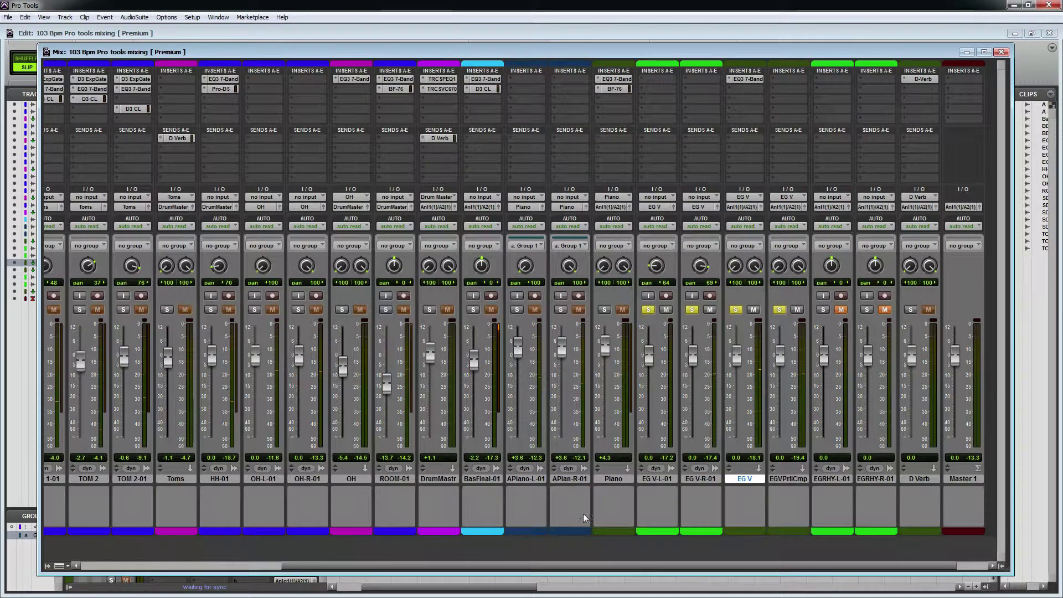
click(519, 564)
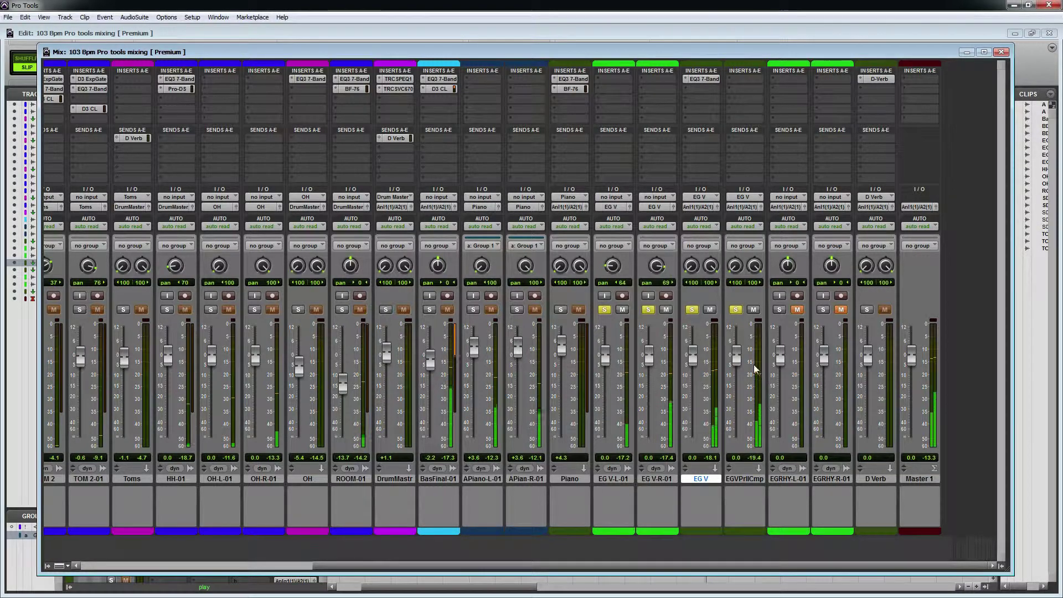
click(746, 79)
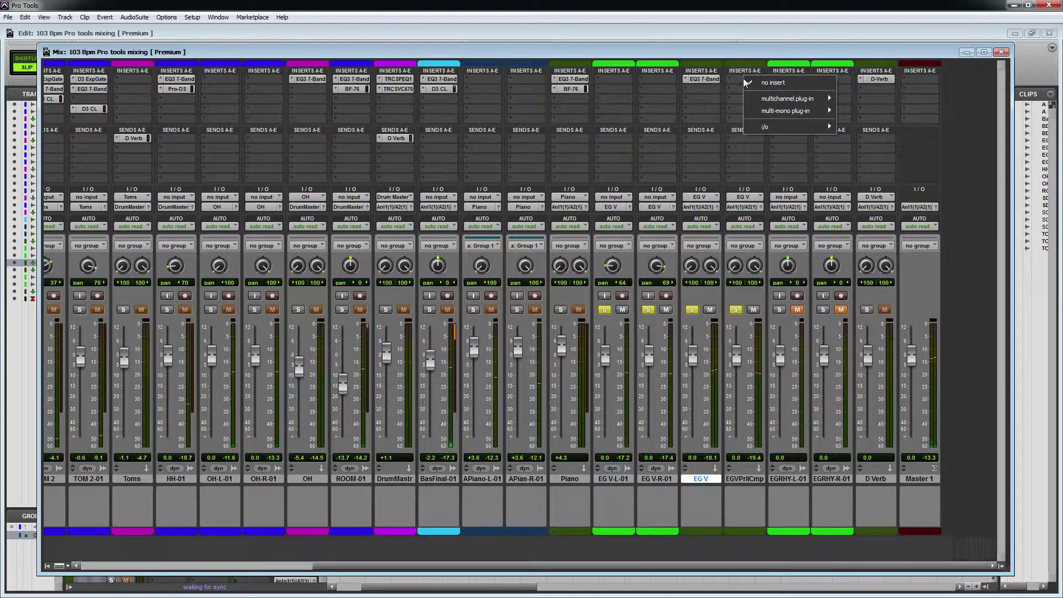
mouse_move(792, 99)
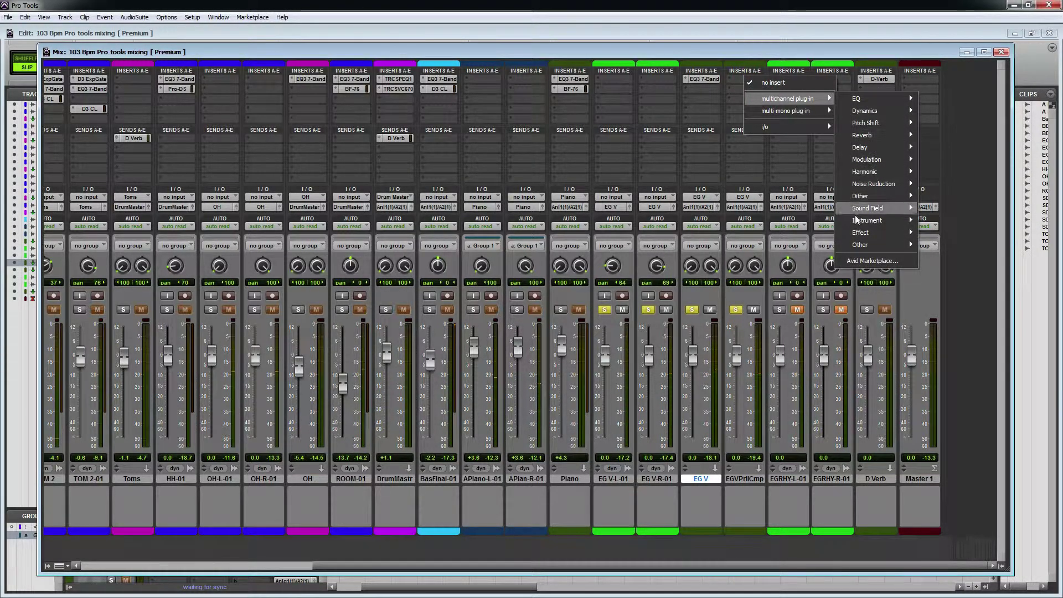
mouse_move(867, 221)
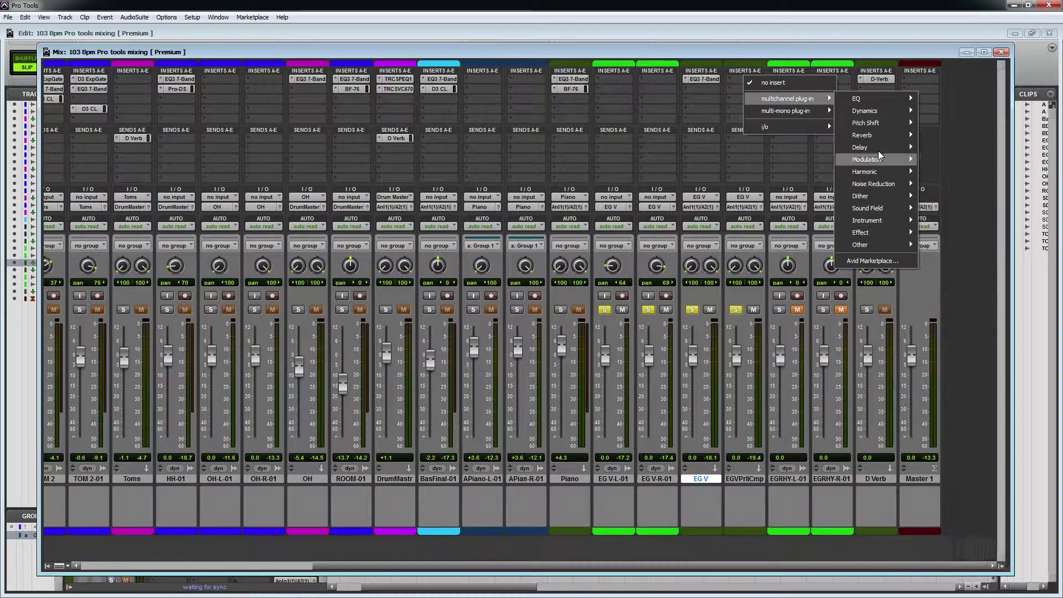
mouse_move(876, 112)
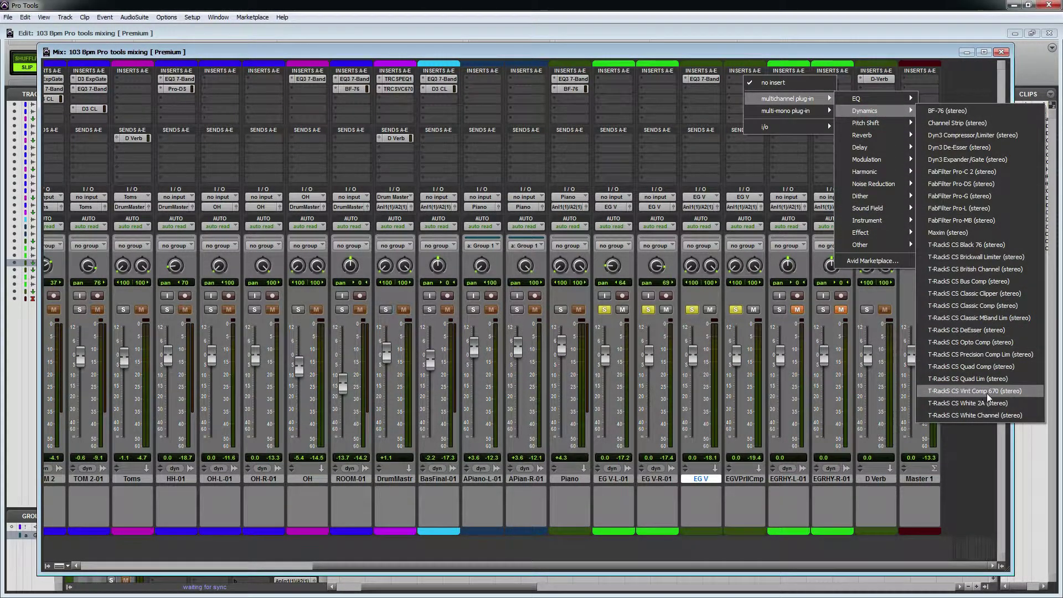
click(1004, 403)
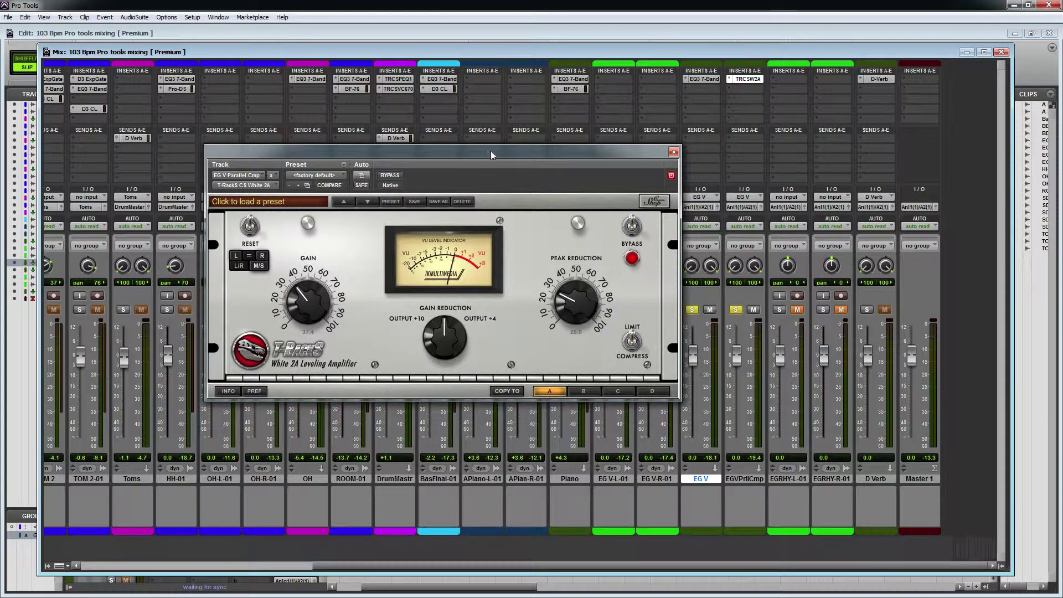
drag(492, 152, 584, 119)
- During playback, set the White 2A's Peak Reduction to about 52 and its Gain to about 47, and close the plug-in
key(space)
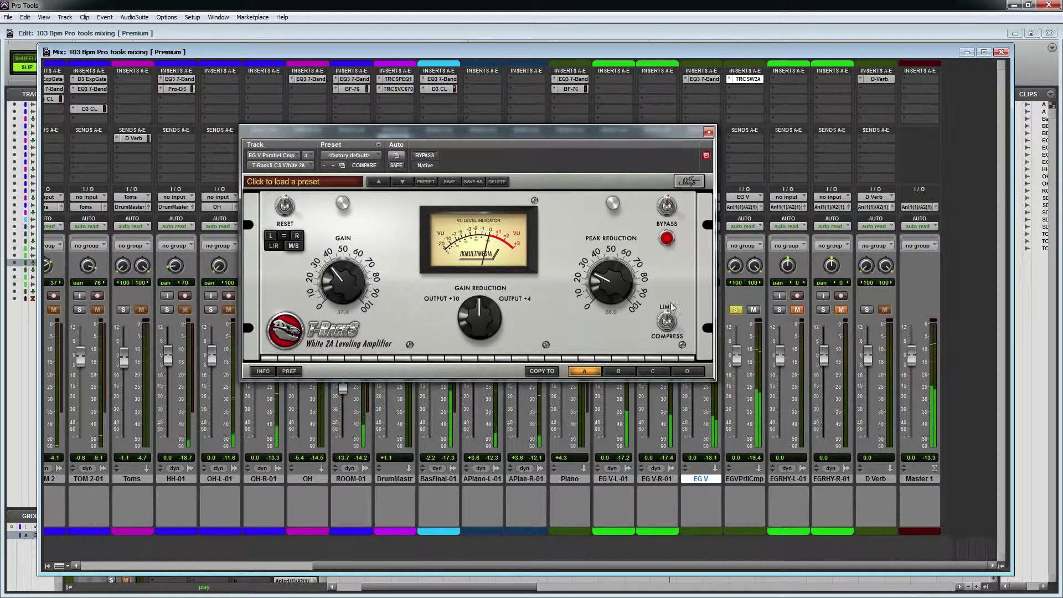
click(668, 320)
drag(609, 277, 607, 243)
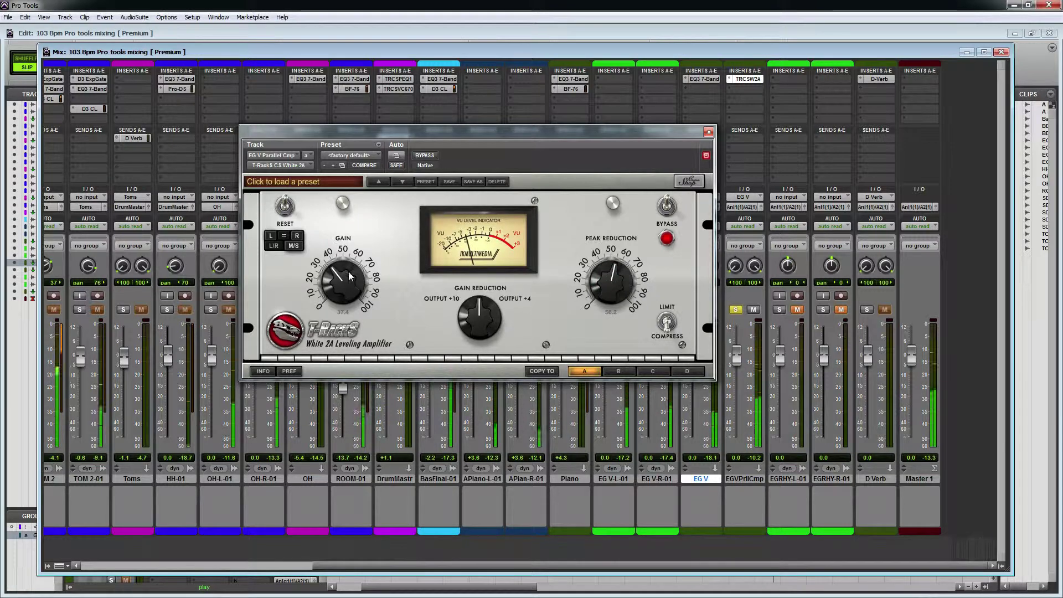
drag(342, 283, 343, 267)
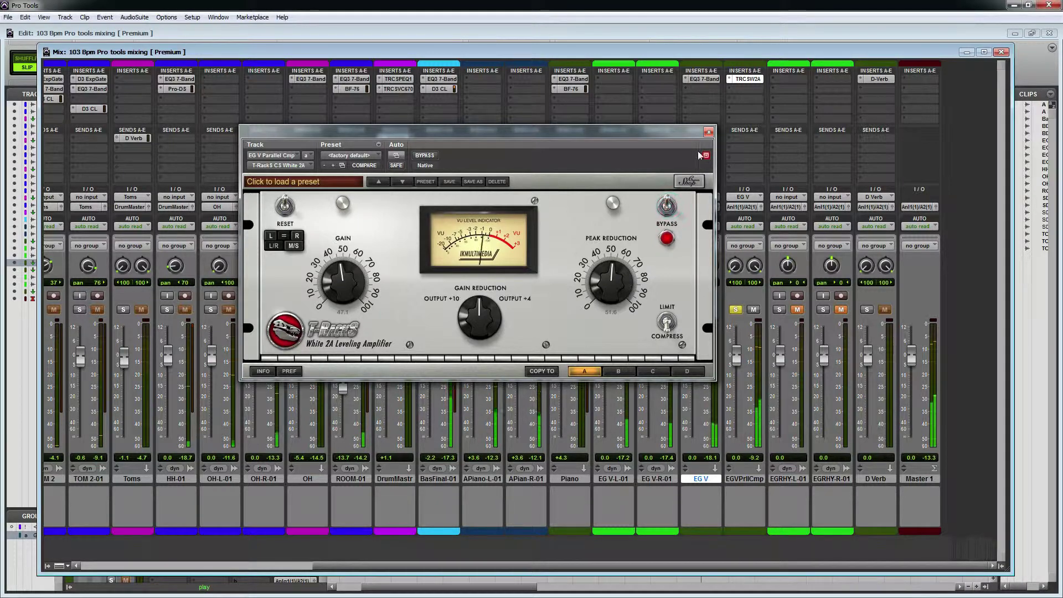
click(709, 132)
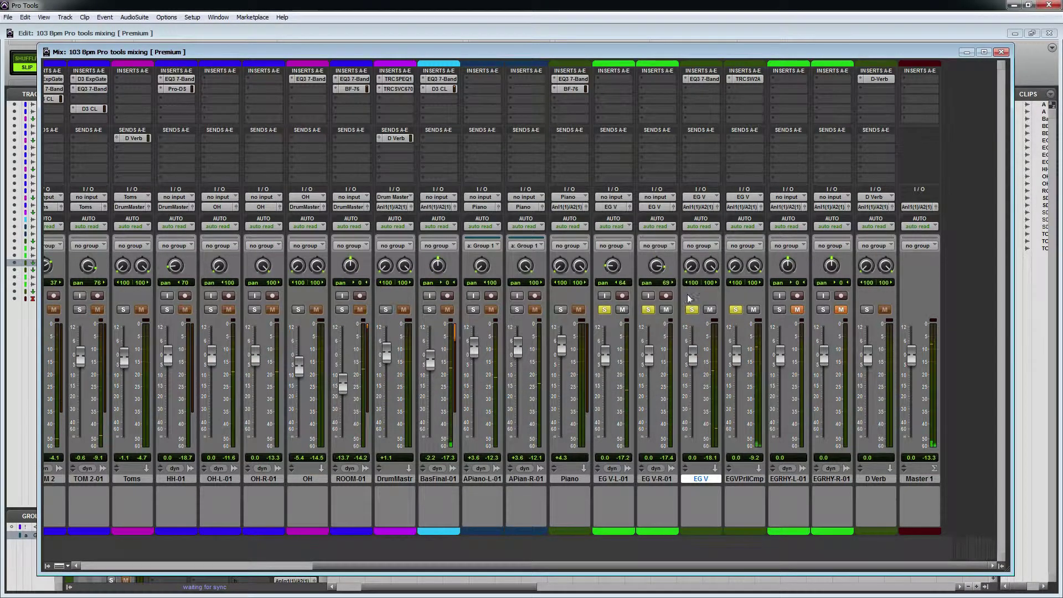
- Balance the two auxes during playback, setting EG V to -2.5 dB and EG V Parallel Cmp to -9.7 dB
drag(692, 355, 693, 440)
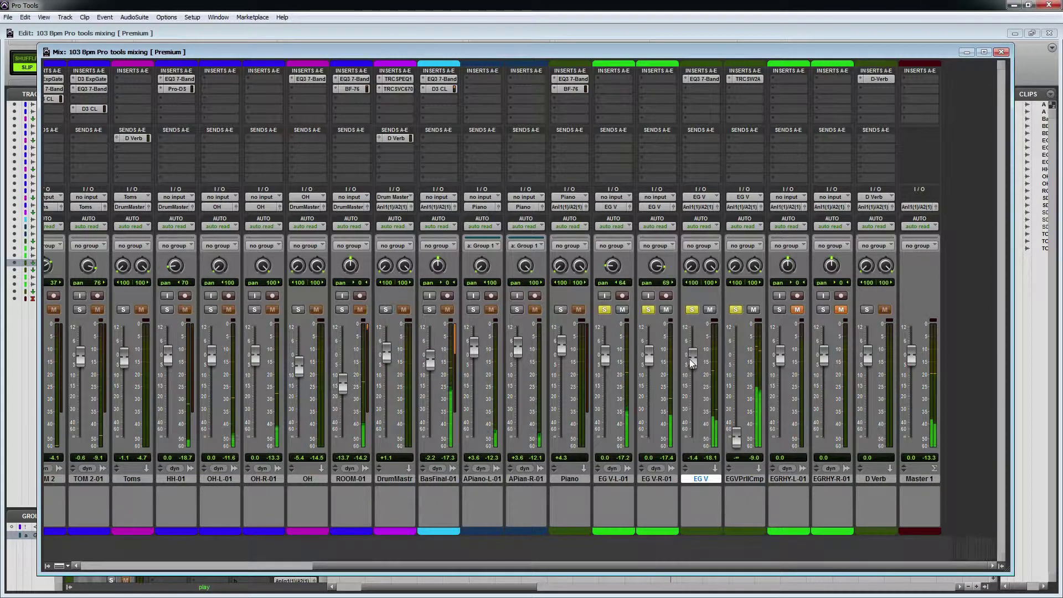
drag(690, 360, 692, 356)
drag(737, 438, 737, 382)
mouse_move(692, 355)
mouse_down()
mouse_move(693, 368)
mouse_move(737, 381)
mouse_move(696, 370)
mouse_up()
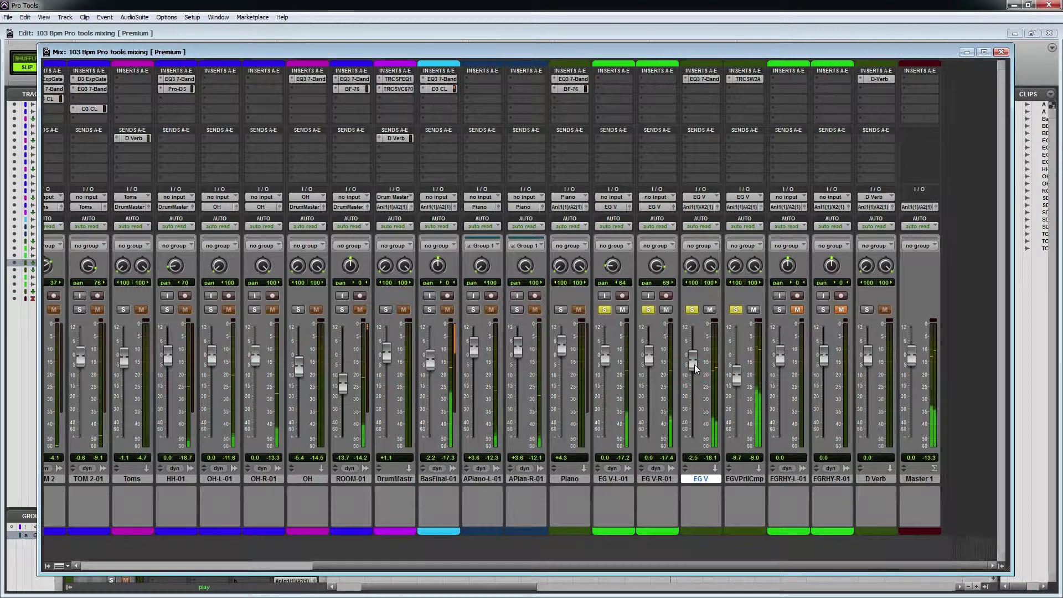
- Compare the guitar sound with EG V Parallel Cmp muted and unmuted during playback
click(751, 311)
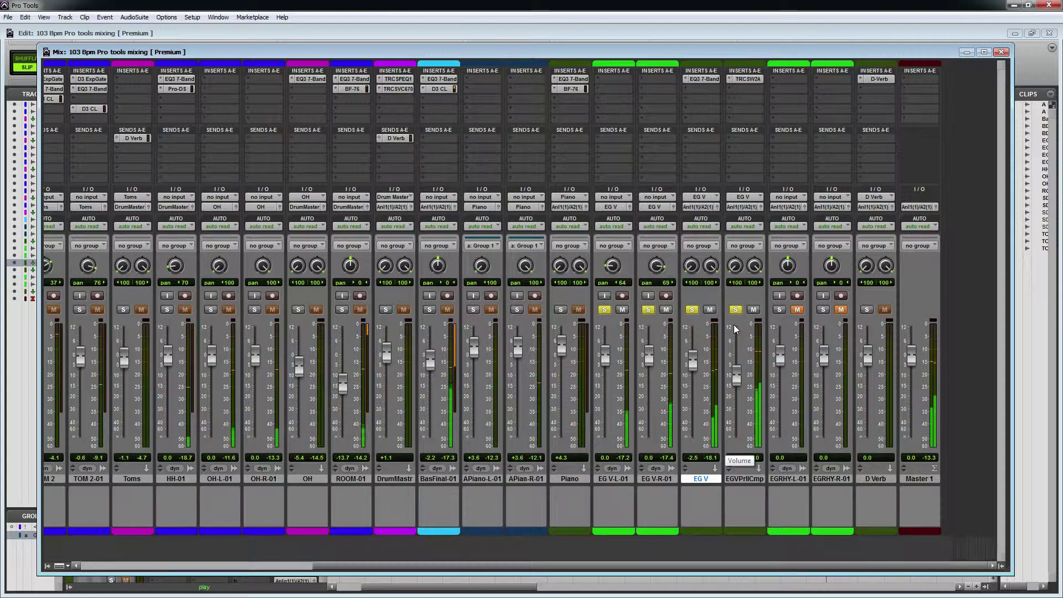
key(space)
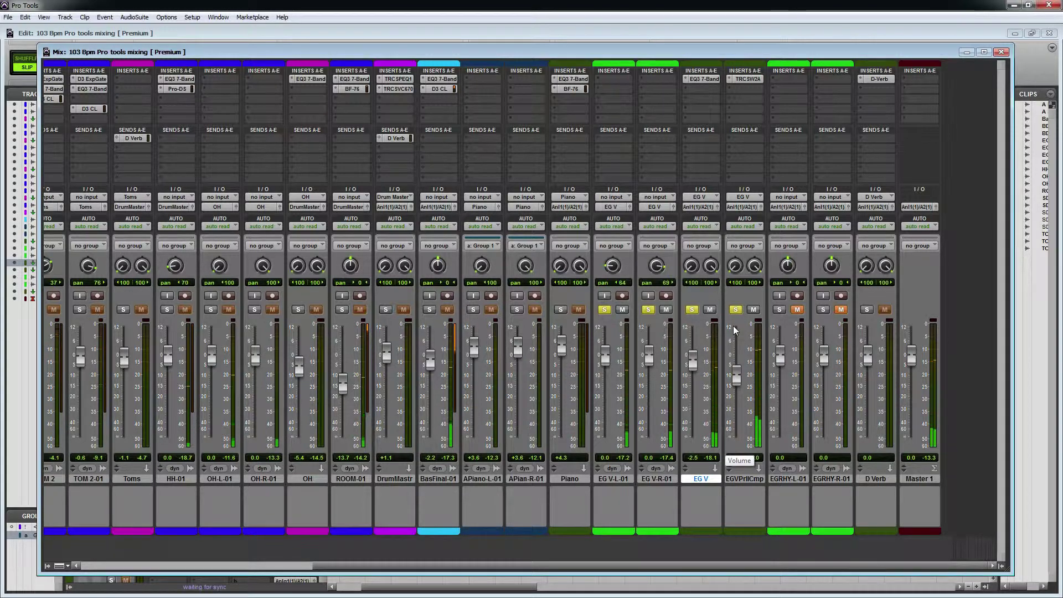
key(space)
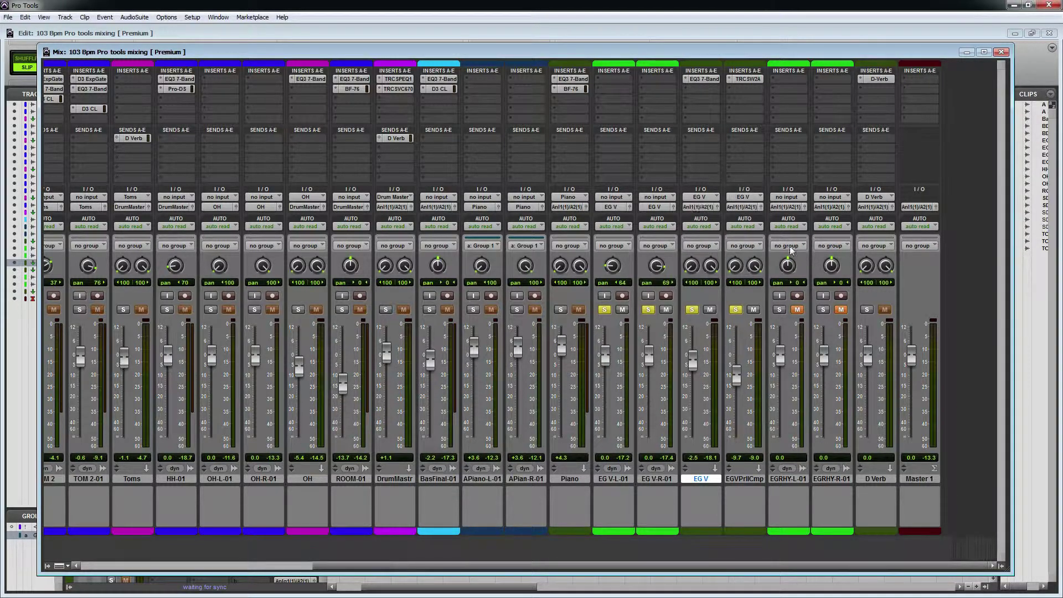
click(698, 139)
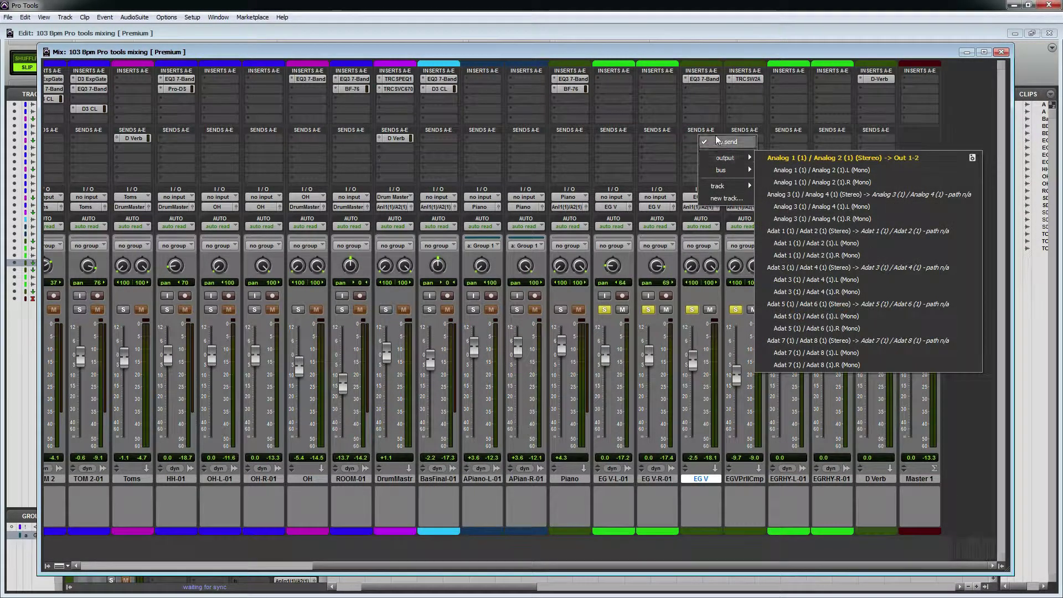
click(719, 122)
- Unsolo all the EG V tracks and lower EG V Parallel Cmp to -10.7 dB against the full mix
click(735, 310)
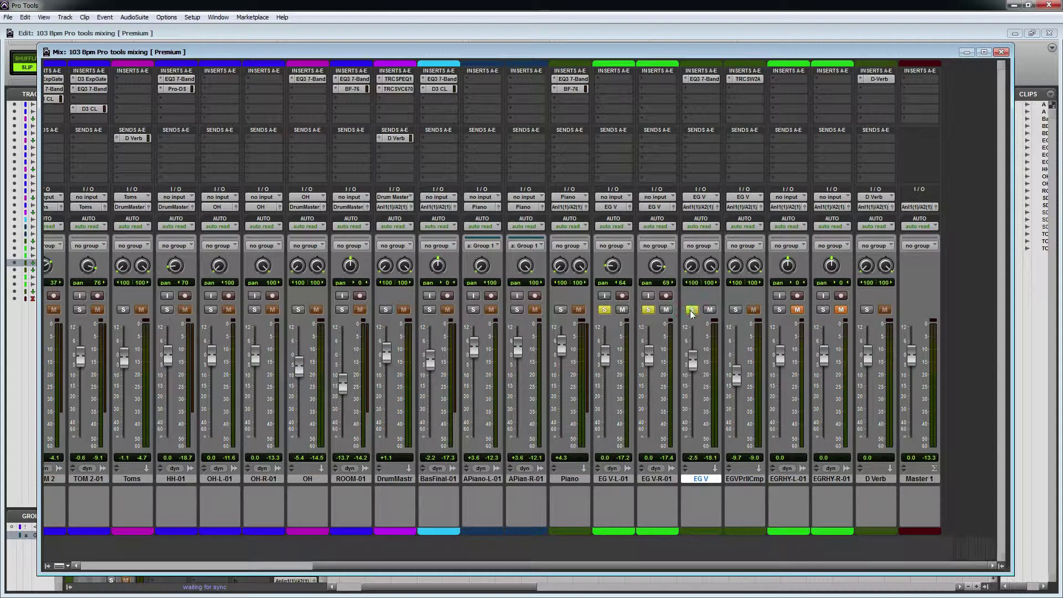
click(605, 310)
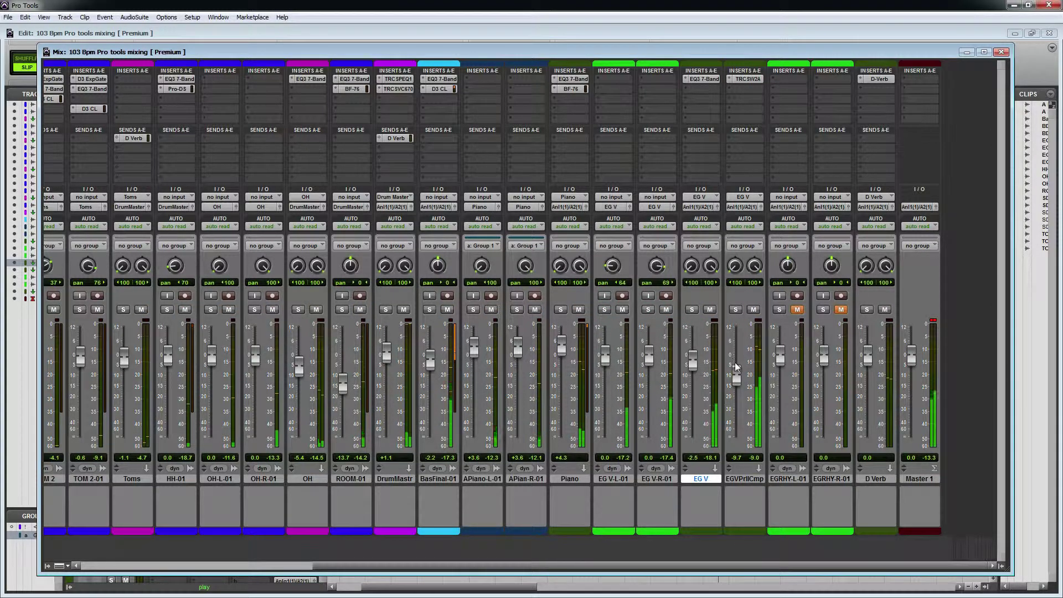
drag(737, 377, 735, 406)
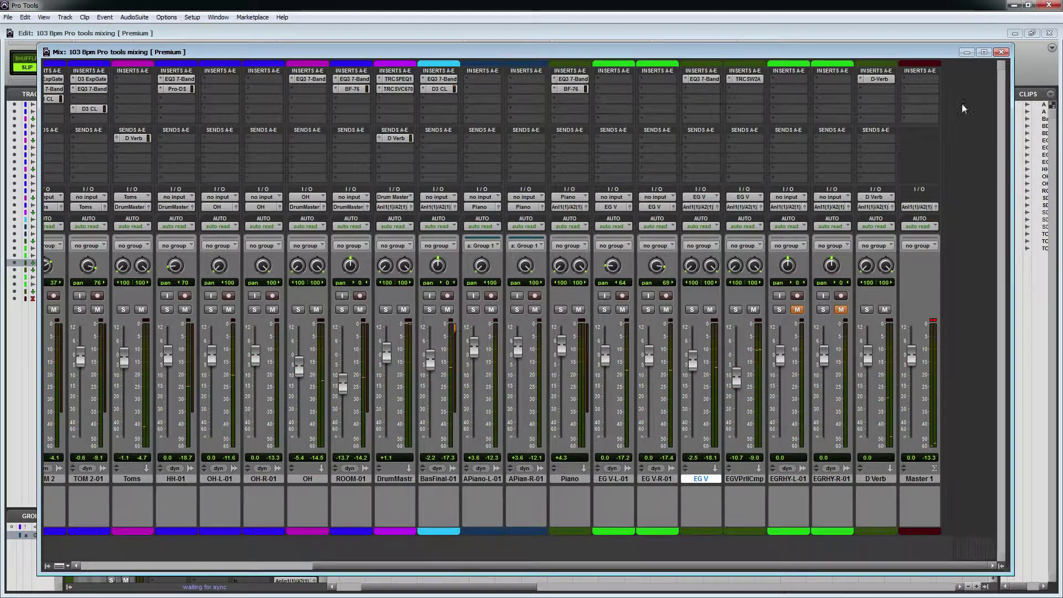
- Close the mixer and play the EG V section within the full mix, starting from about 0:16.0 and again from about 0:15.3
click(1001, 52)
drag(650, 254, 886, 260)
key(space)
key(ctrl+bracketleft)
key(ctrl+bracketleft)
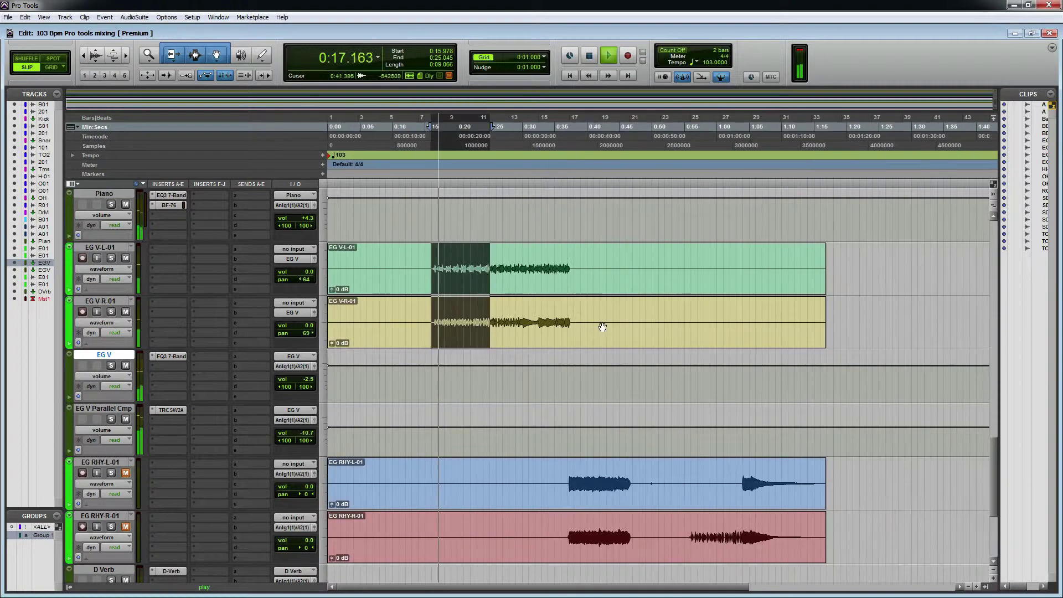
key(ctrl+bracketright)
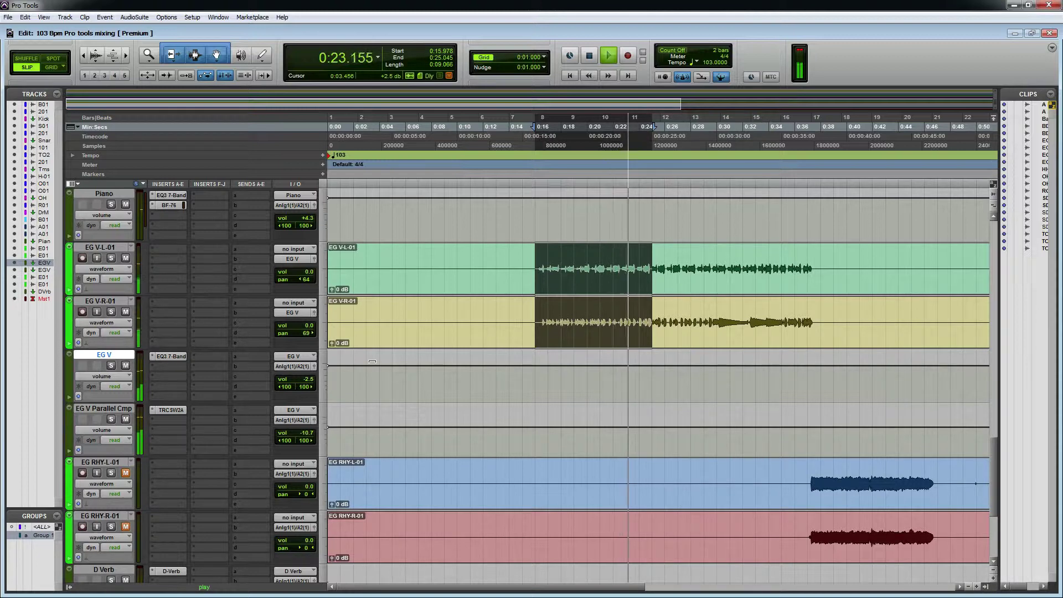
key(ctrl+j)
key(space)
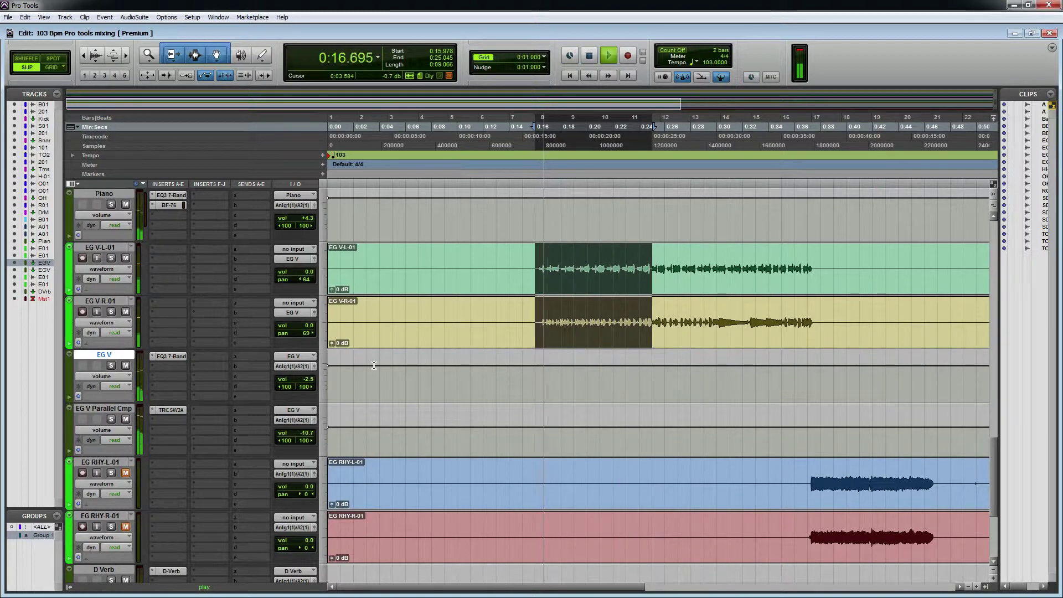
click(526, 255)
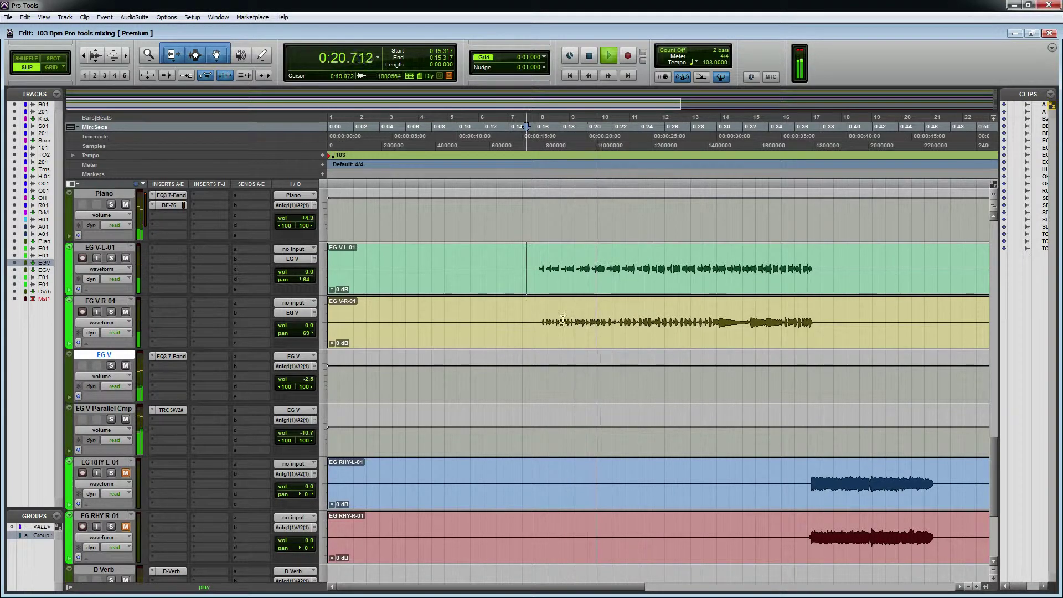
key(ctrl+j)
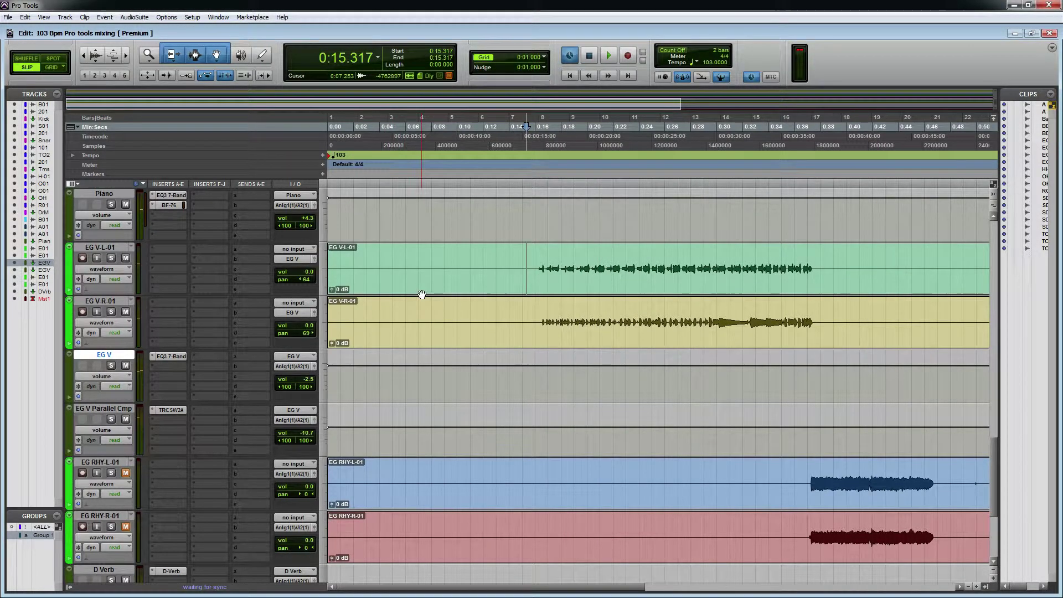
- In the mixer, pan EG V-L-01 to 68 left and EG V-R-01 to 100 right while the mix plays
key(ctrl+equal)
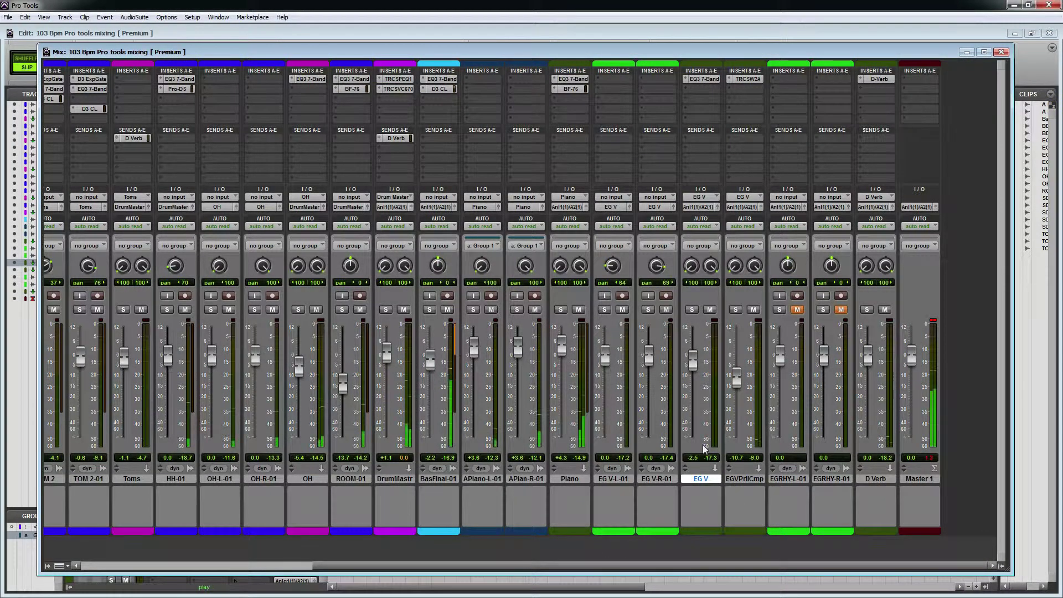
drag(612, 266, 649, 335)
drag(656, 269, 661, 236)
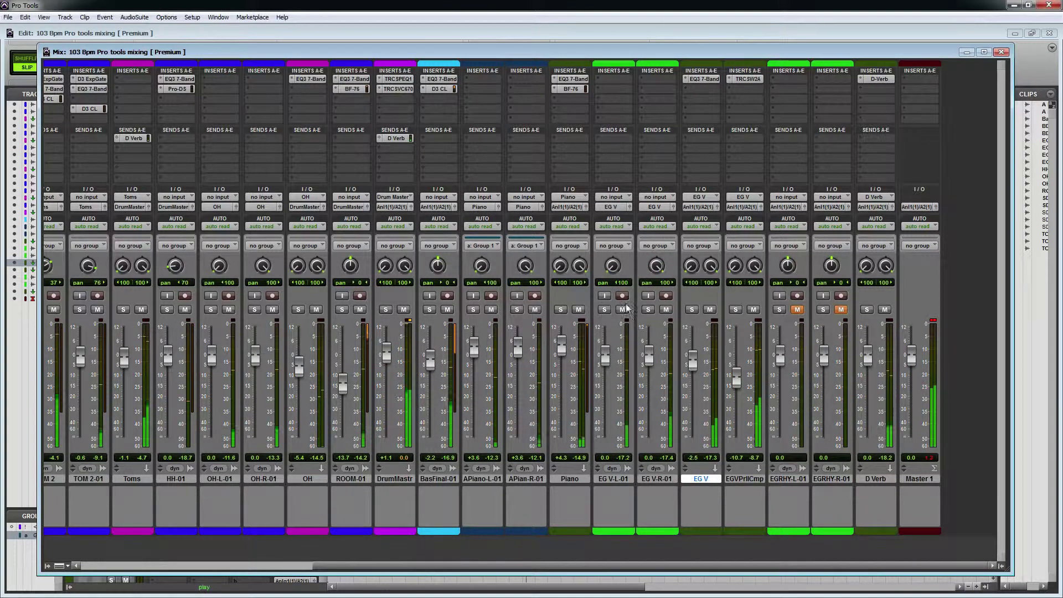
drag(613, 270, 617, 247)
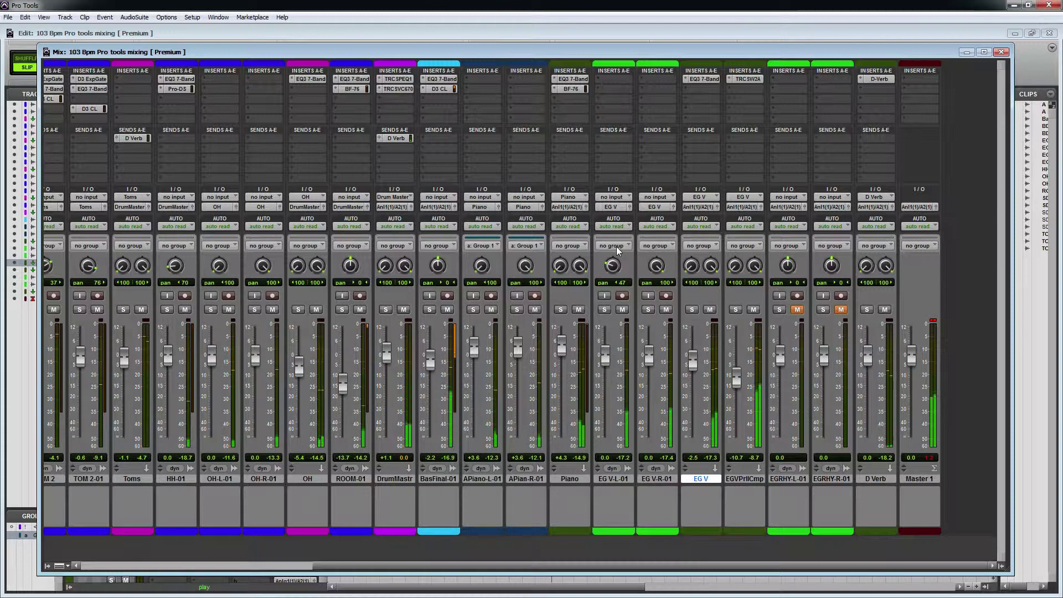
drag(617, 247, 617, 258)
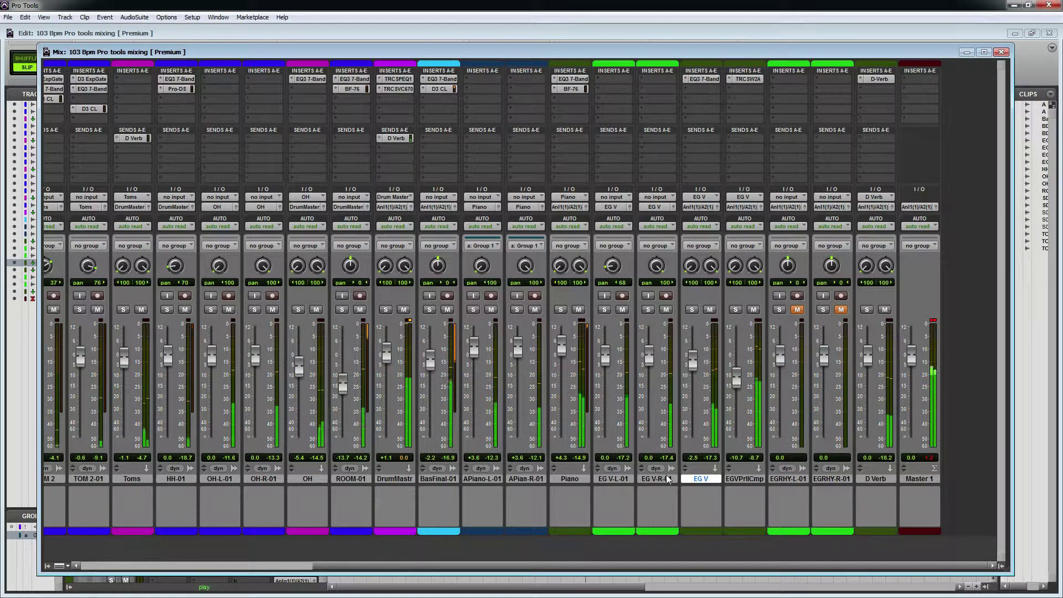
- Set the volume of EG V-R-01 to -3.6 dB and of EG V Parallel Cmp to -9.7 dB
drag(650, 360, 651, 366)
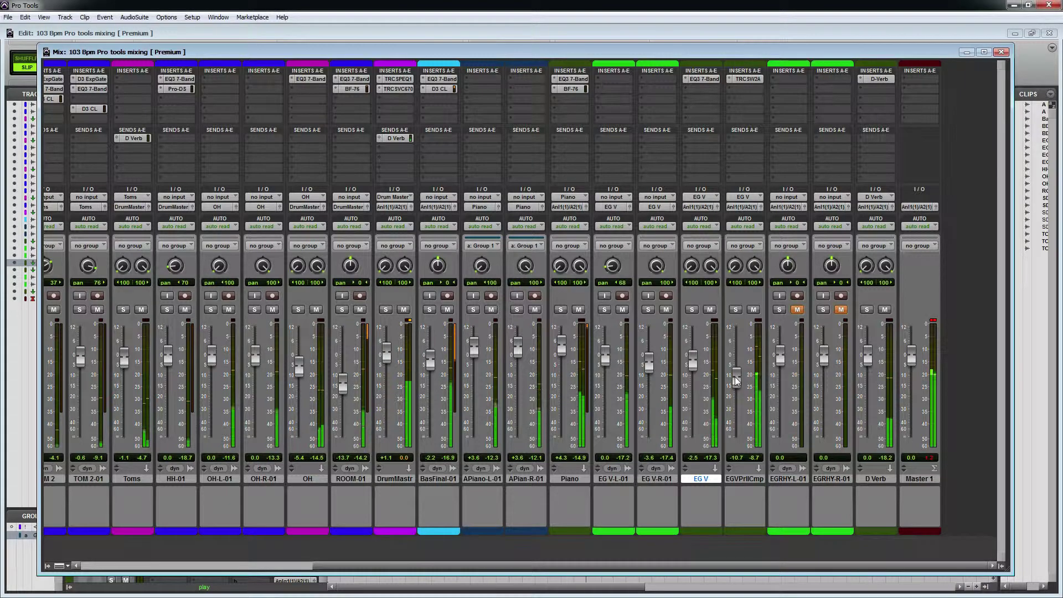
drag(735, 381, 736, 377)
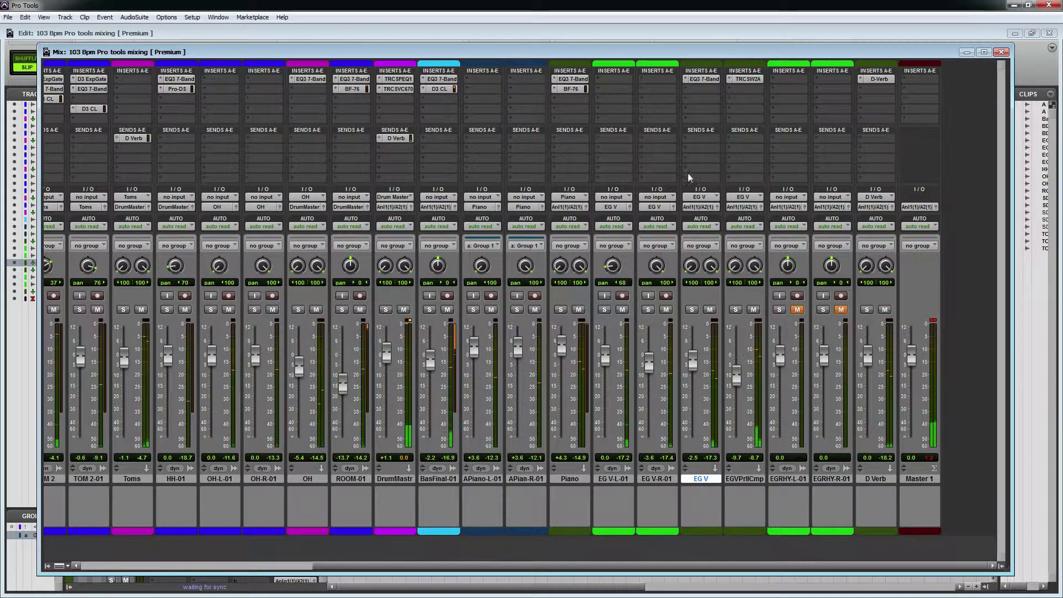
- Add a send from the EG V aux to the D Verb track and raise the send's level
click(700, 137)
mouse_move(731, 158)
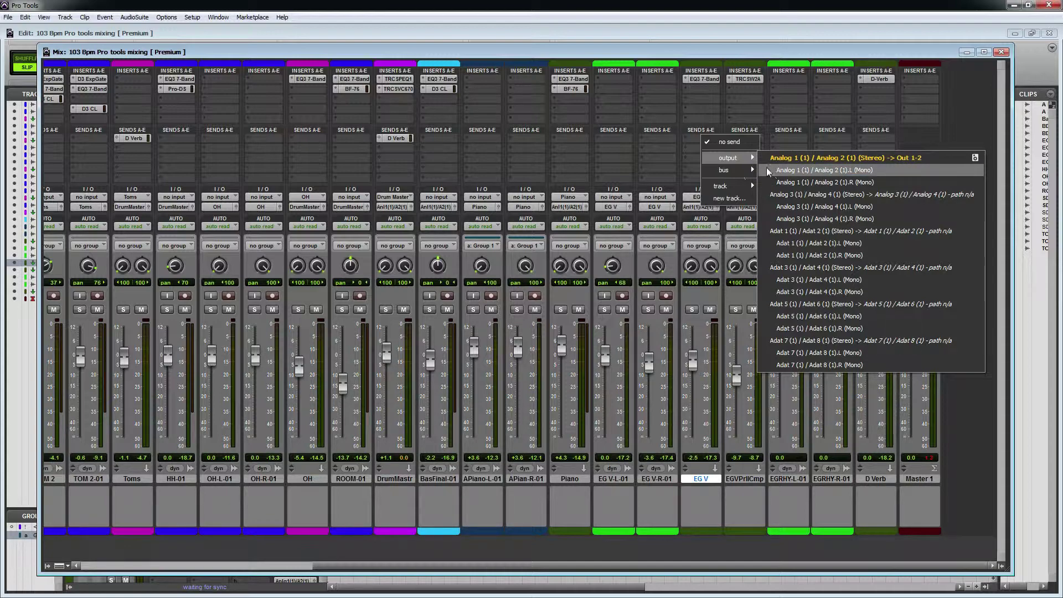
mouse_move(741, 186)
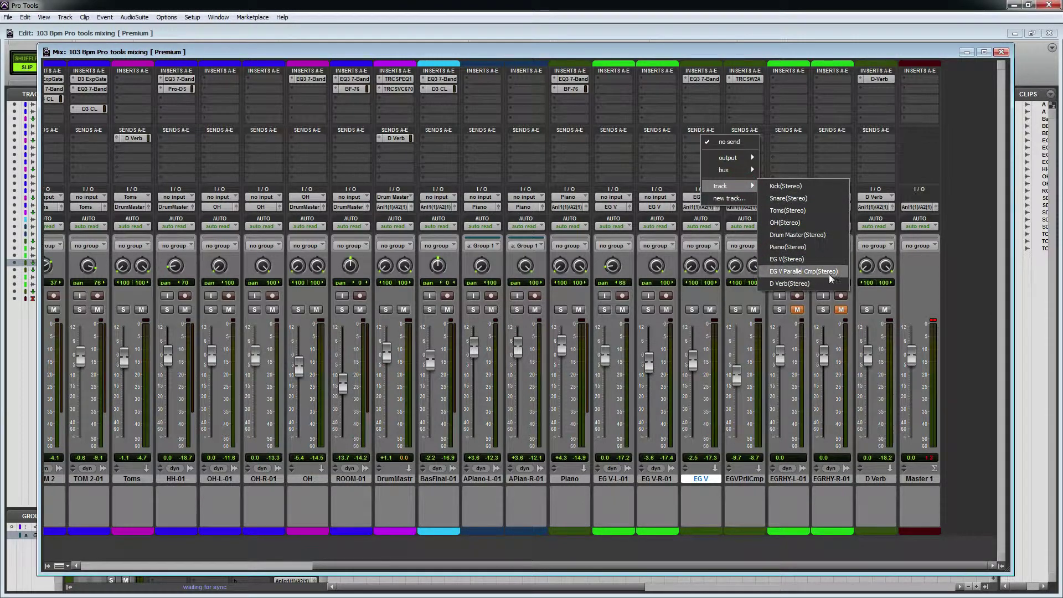
click(791, 284)
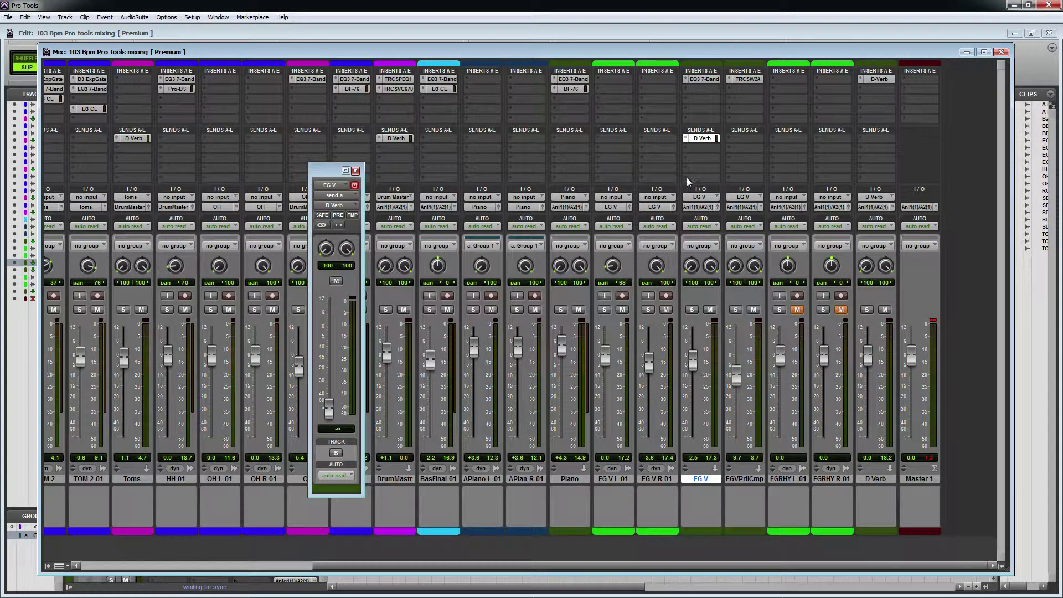
drag(334, 391, 329, 326)
click(355, 170)
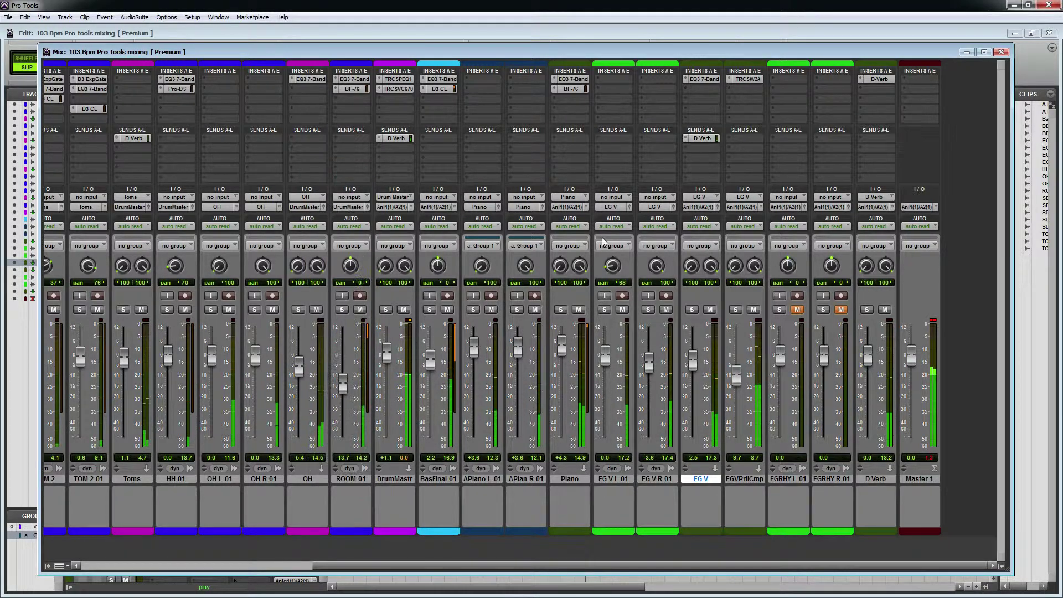
- Add a send from EG V Parallel Cmp to the D Verb track and set its level to -5.9 dB during playback
click(742, 137)
mouse_move(782, 170)
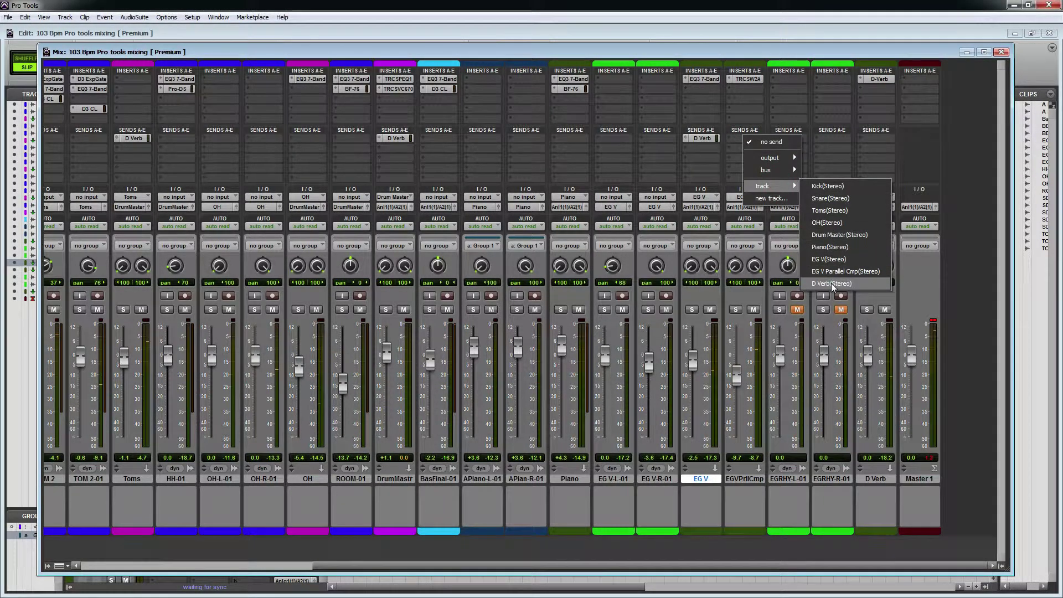
click(855, 284)
drag(329, 408, 333, 371)
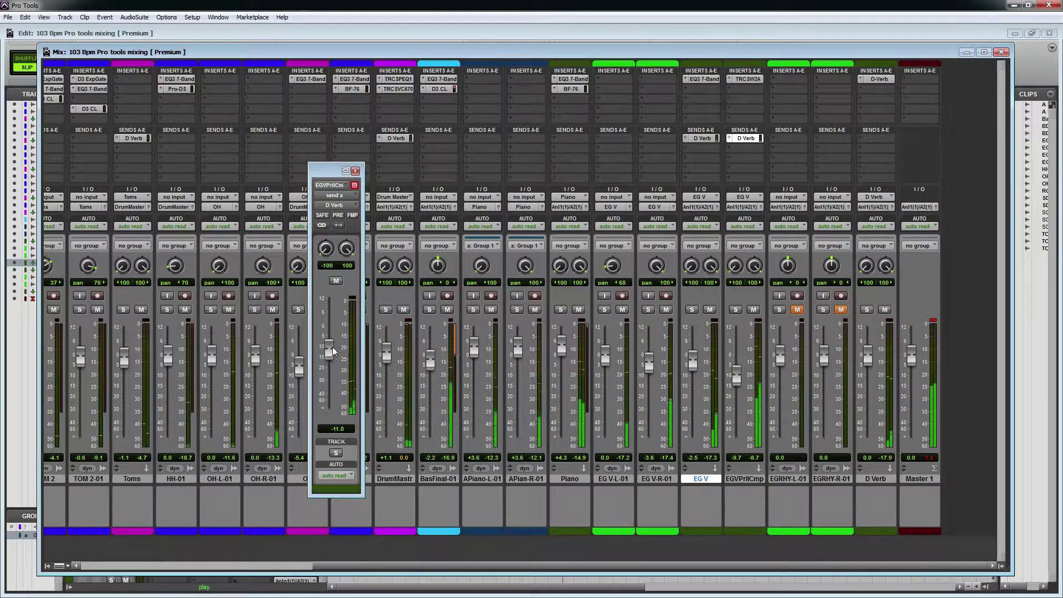
drag(329, 339, 342, 303)
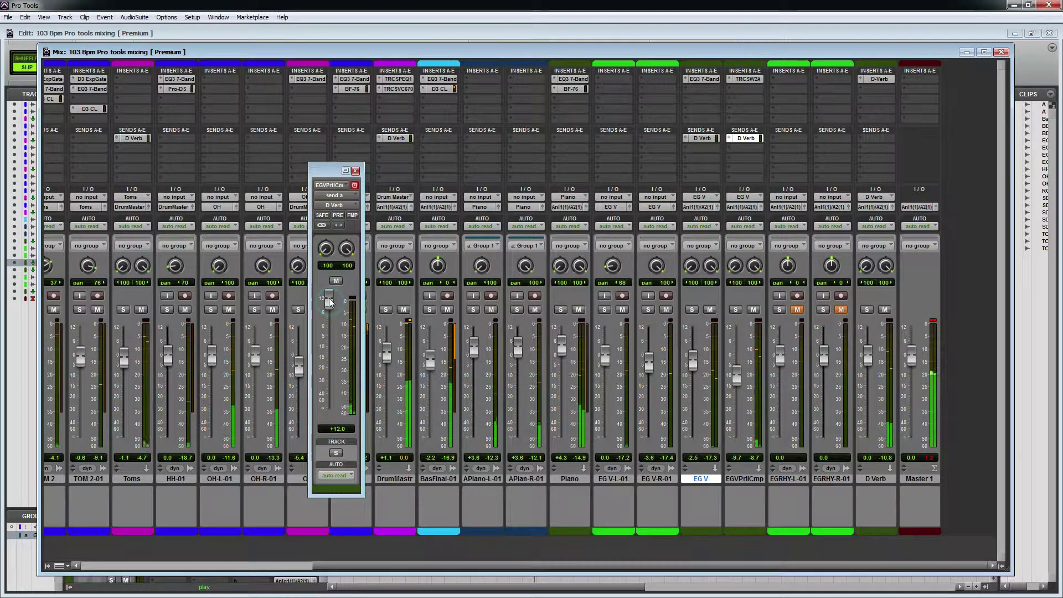
drag(329, 298, 327, 339)
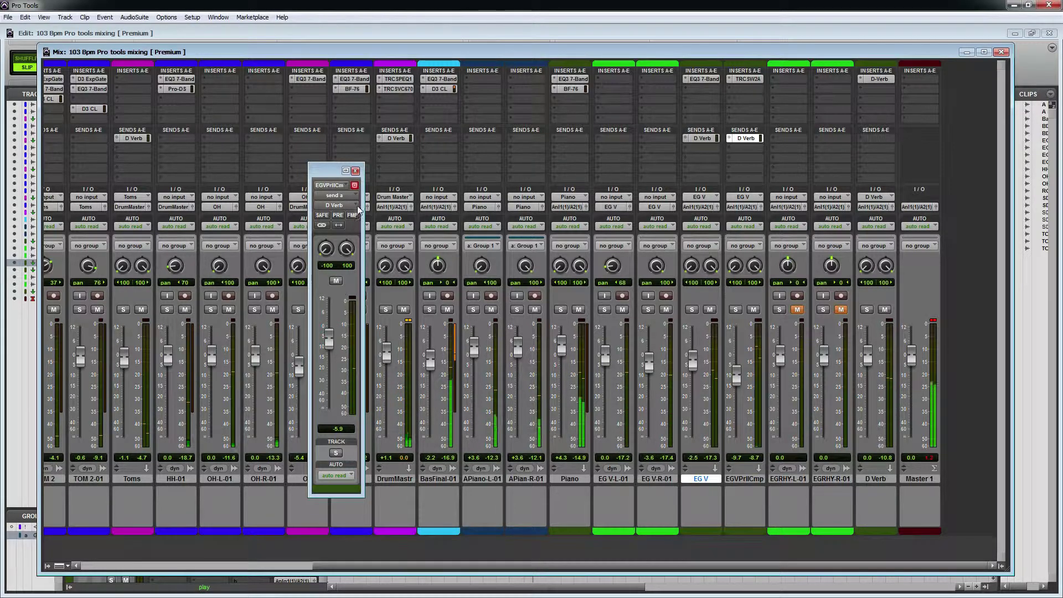
click(355, 171)
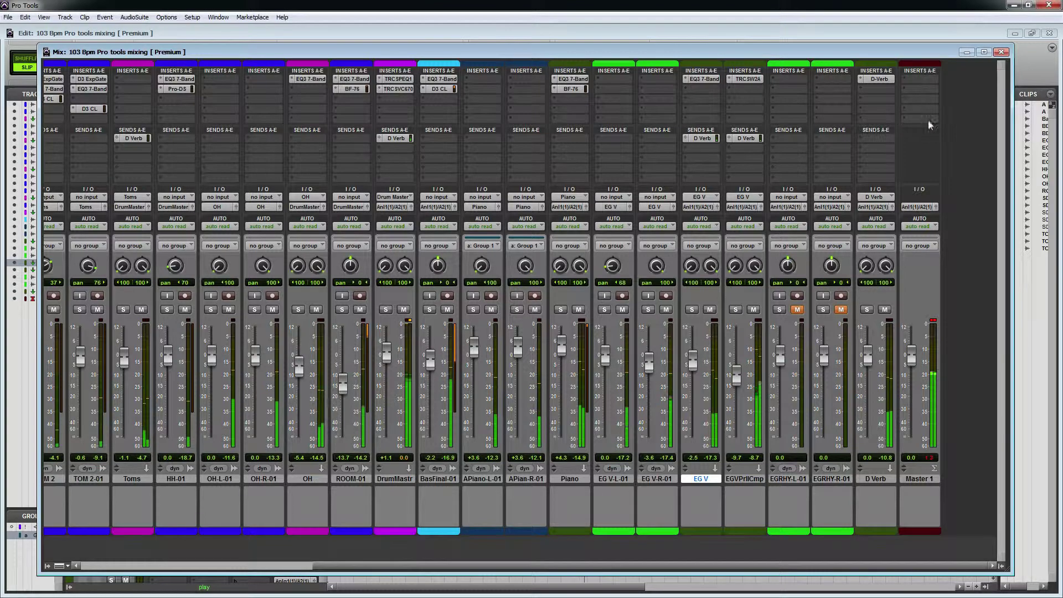
- Close the mixer and trim the silence from both EG V clips, before about 0:15.3 and after about 0:38.3
key(ctrl+equal)
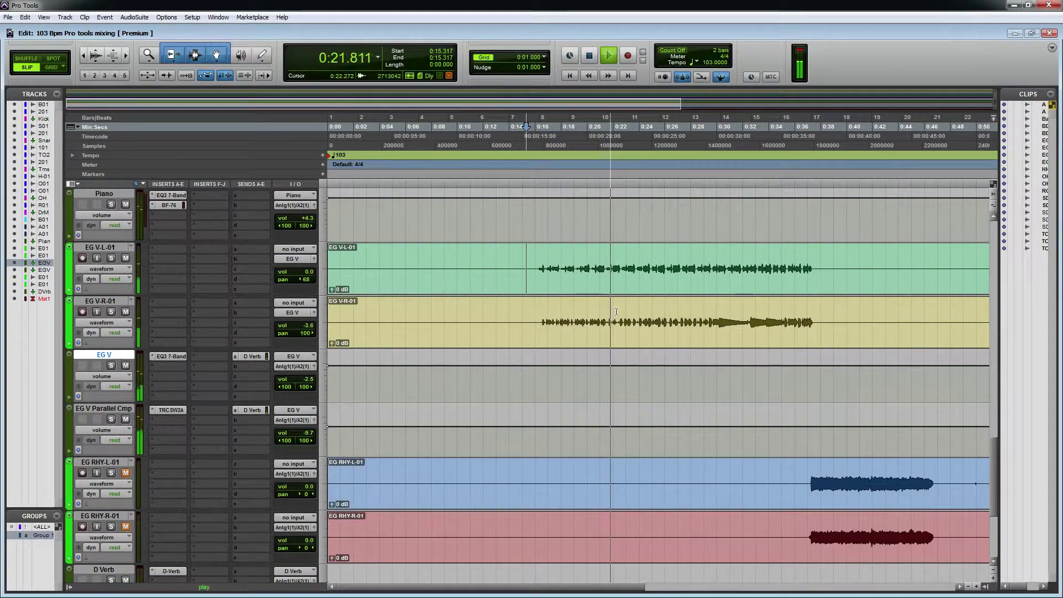
key(ctrl+bracketleft)
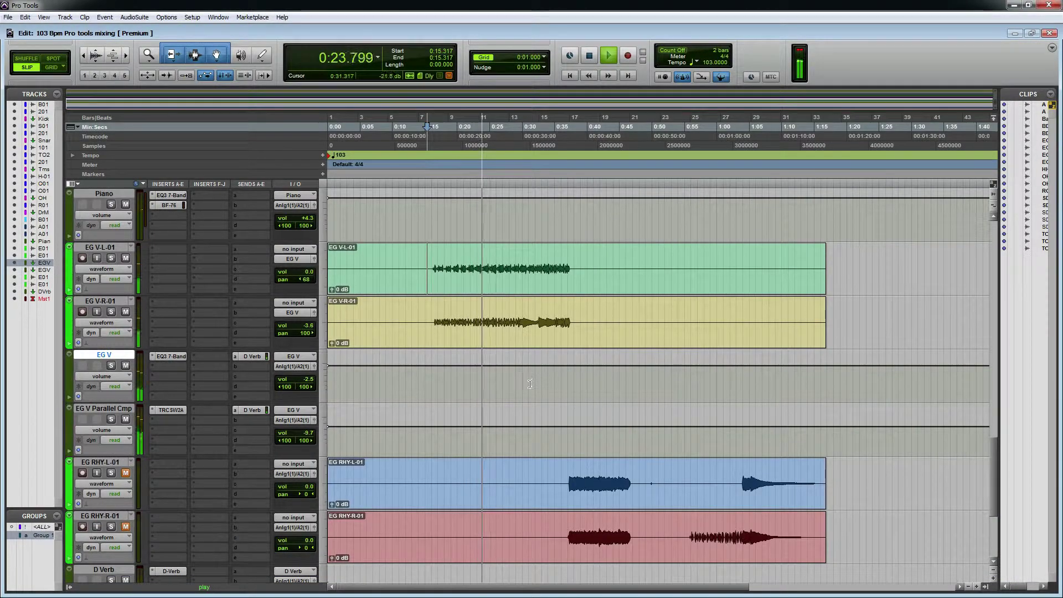
scroll(530, 384, down, 2)
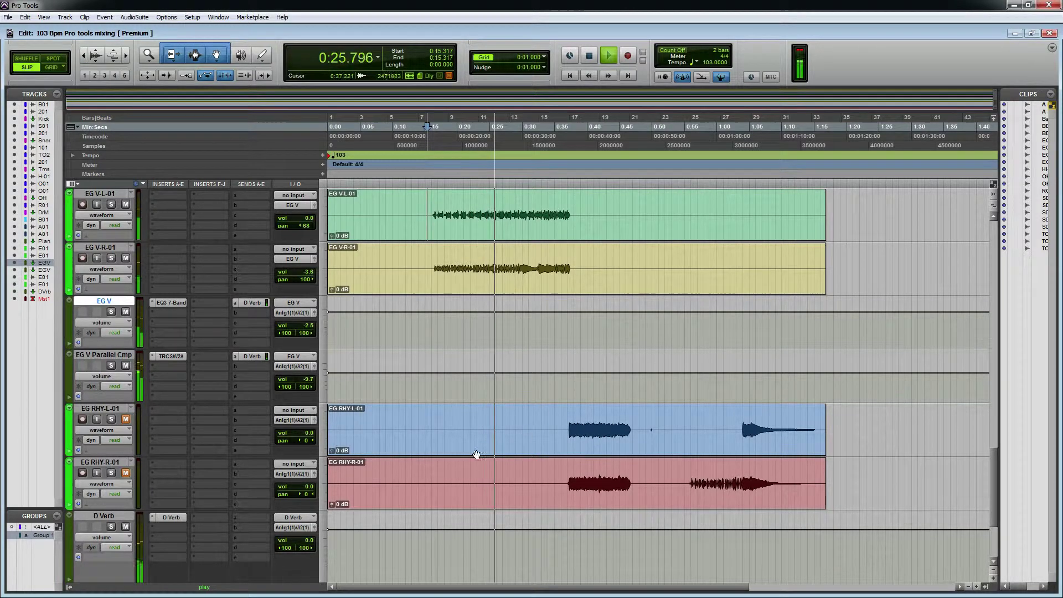
click(105, 355)
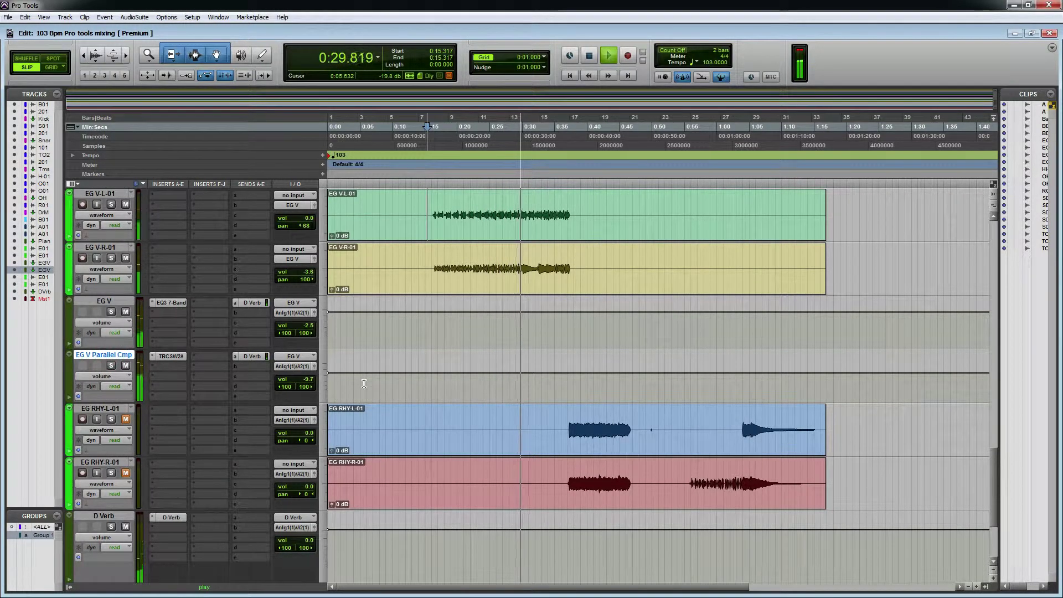
scroll(430, 221, up, 2)
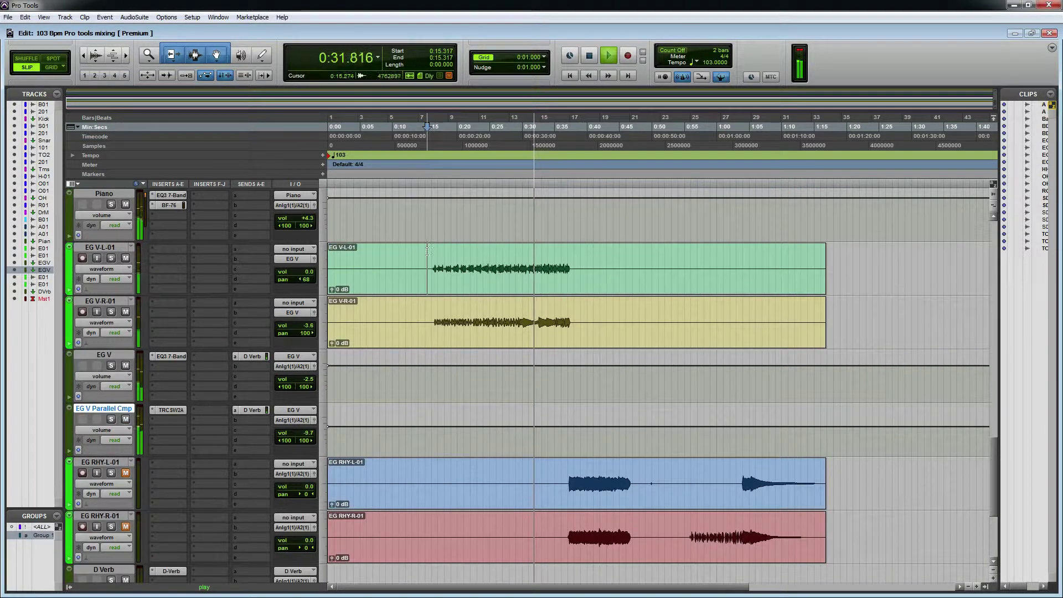
key(shift+Return)
key(Delete)
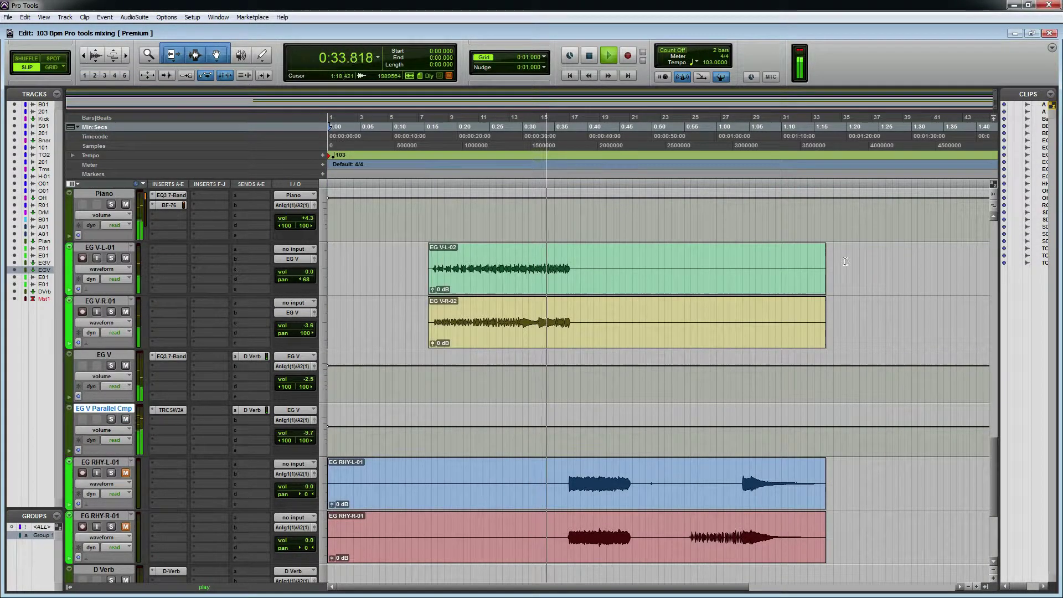
drag(845, 262, 577, 288)
key(Delete)
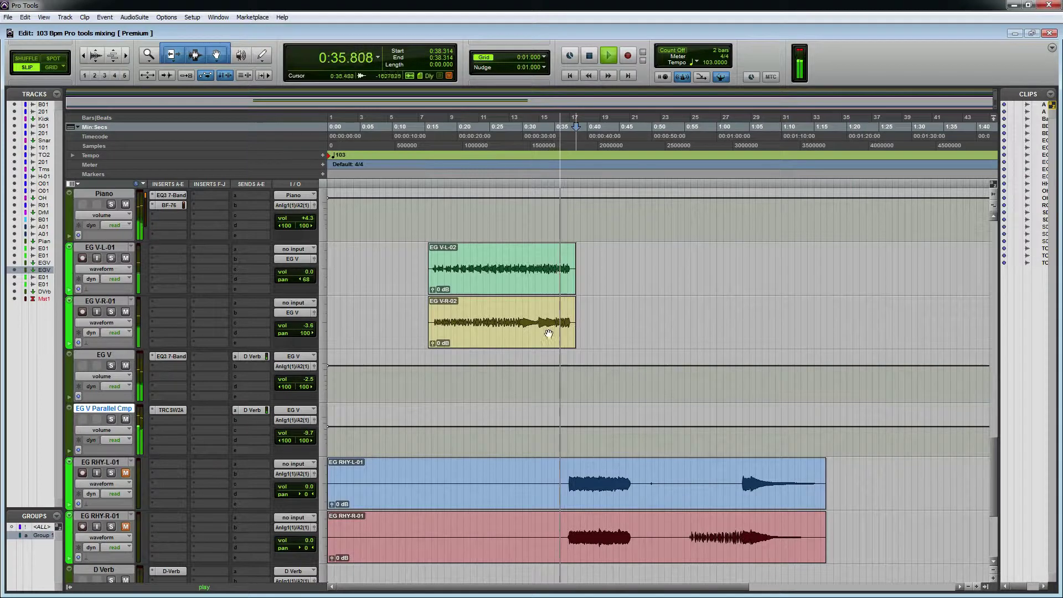
- Play from about 0:14.8 and set EG RHY-R-01 to +1.1 dB, EG V to -0.6 dB and EG V Parallel Cmp to -5.7 dB
key(space)
click(424, 277)
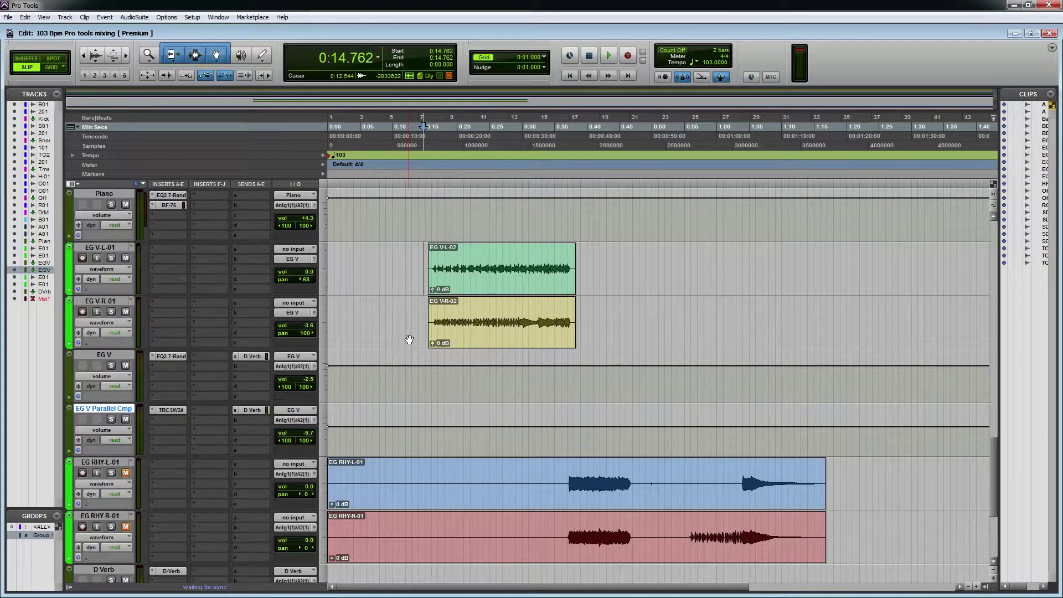
key(ctrl+equal)
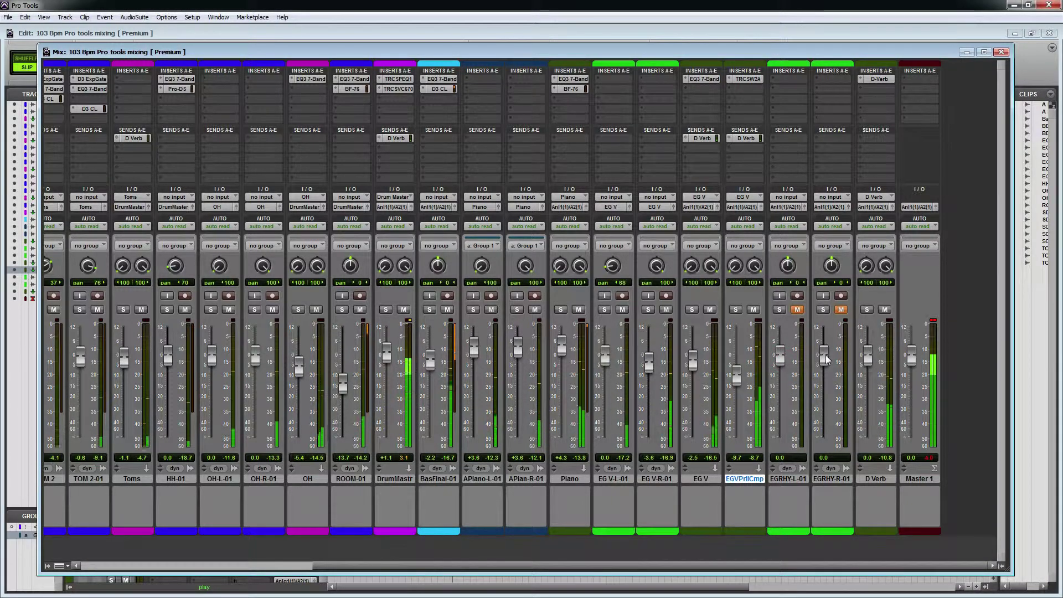
drag(826, 359, 826, 351)
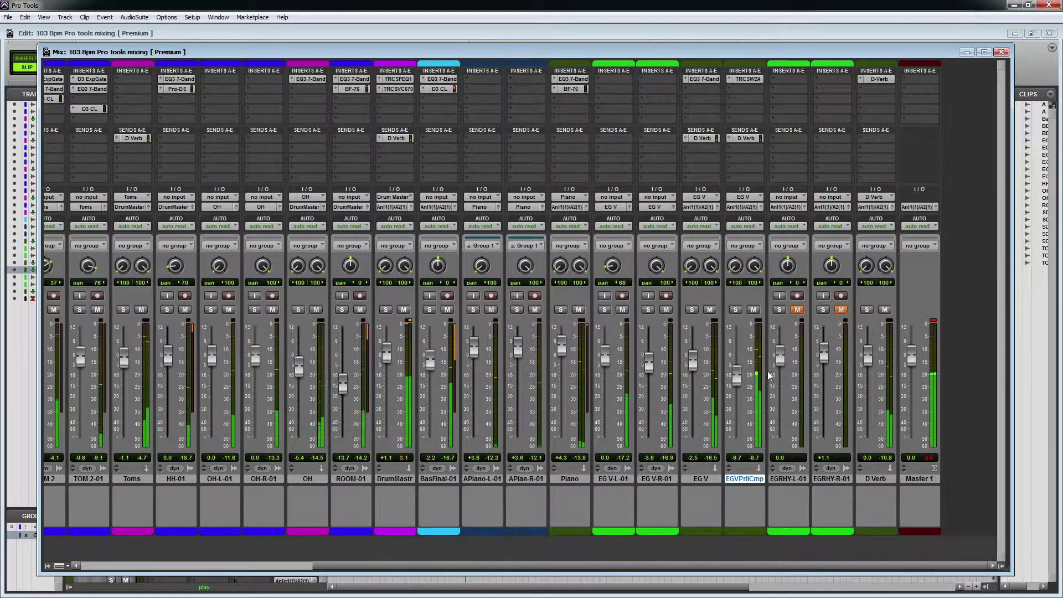
mouse_move(737, 376)
mouse_down()
mouse_move(736, 363)
mouse_move(694, 369)
mouse_move(736, 370)
mouse_up()
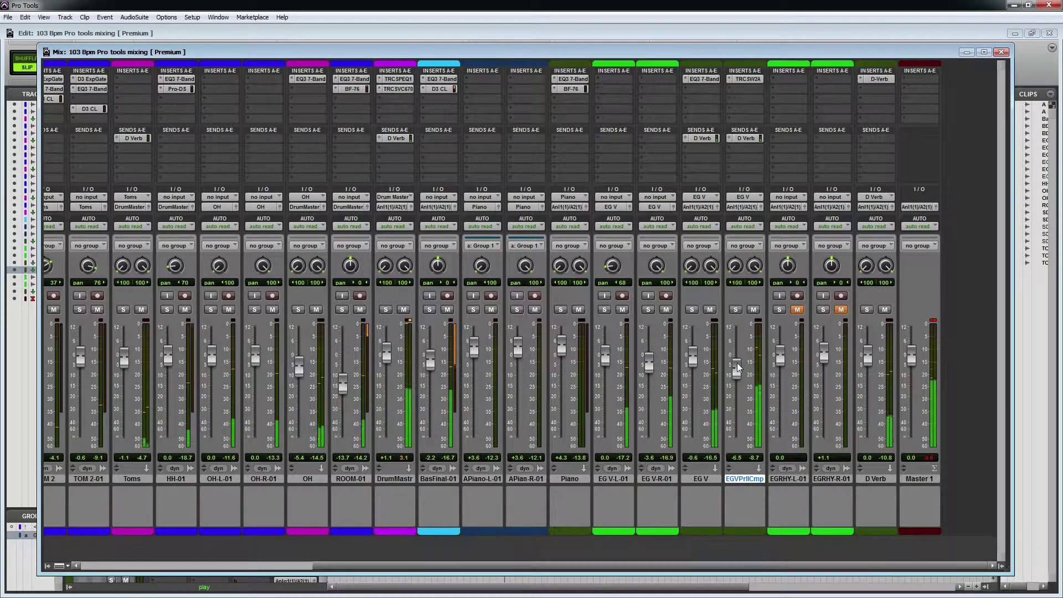
drag(738, 367, 738, 364)
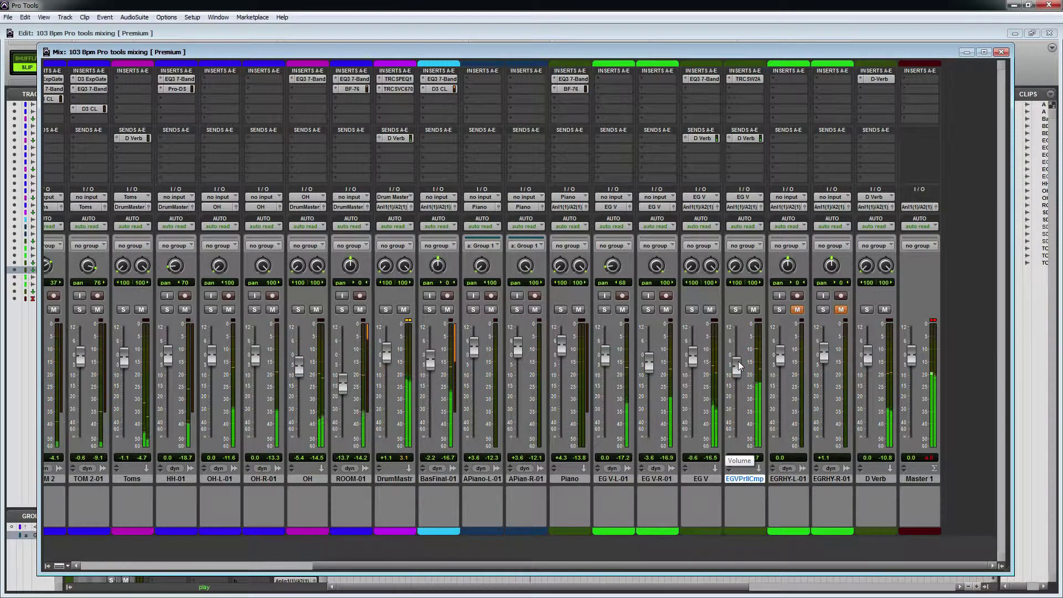
click(1001, 53)
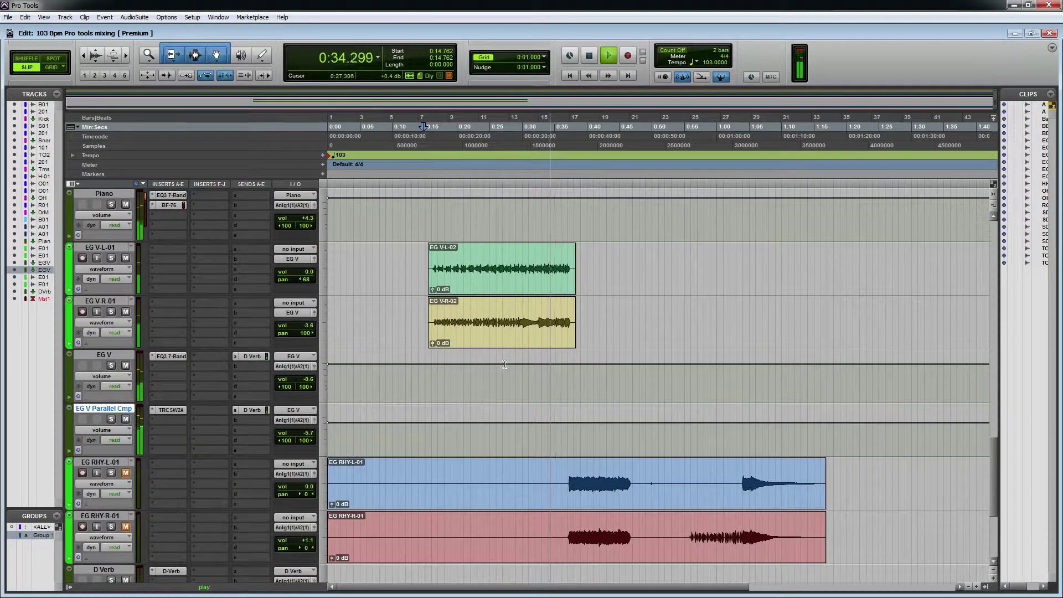
- Delete the silence in both EG RHY clips, before about 0:36.1 and in the gap starting at about 0:48.4
click(606, 321)
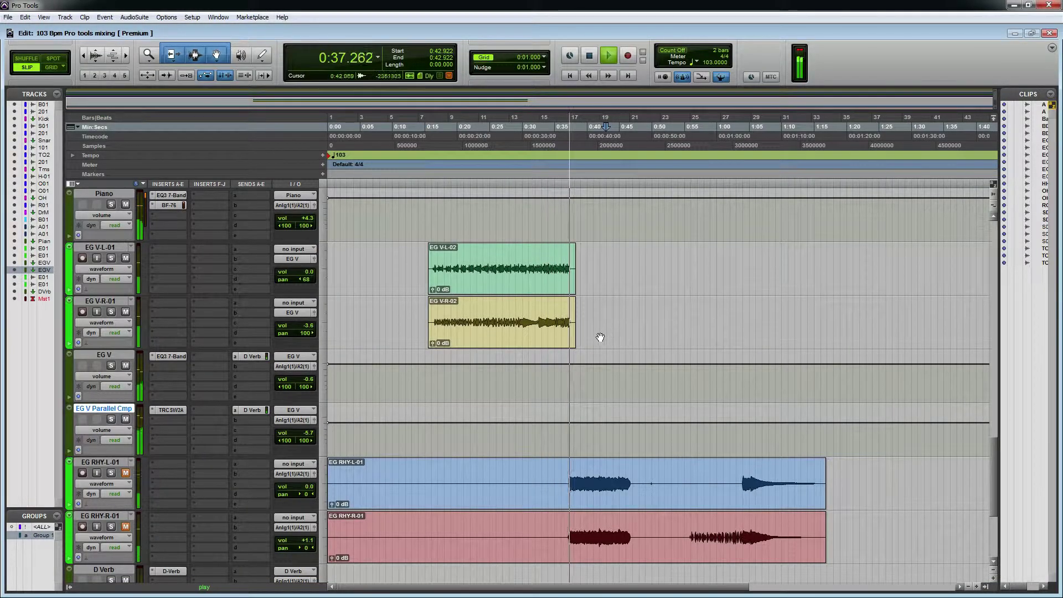
scroll(602, 335, down, 3)
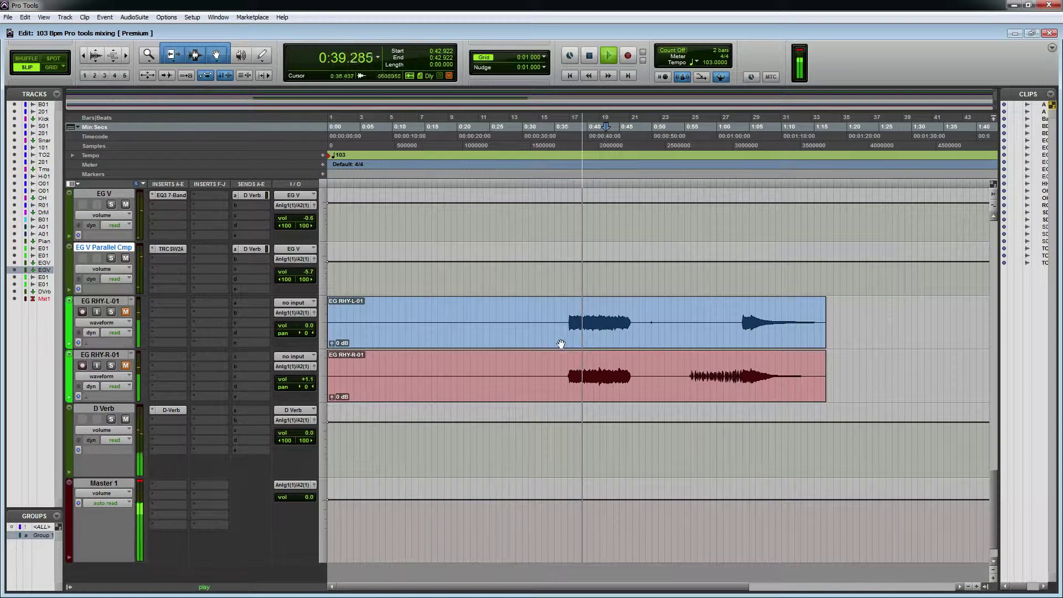
drag(561, 320, 238, 367)
key(Delete)
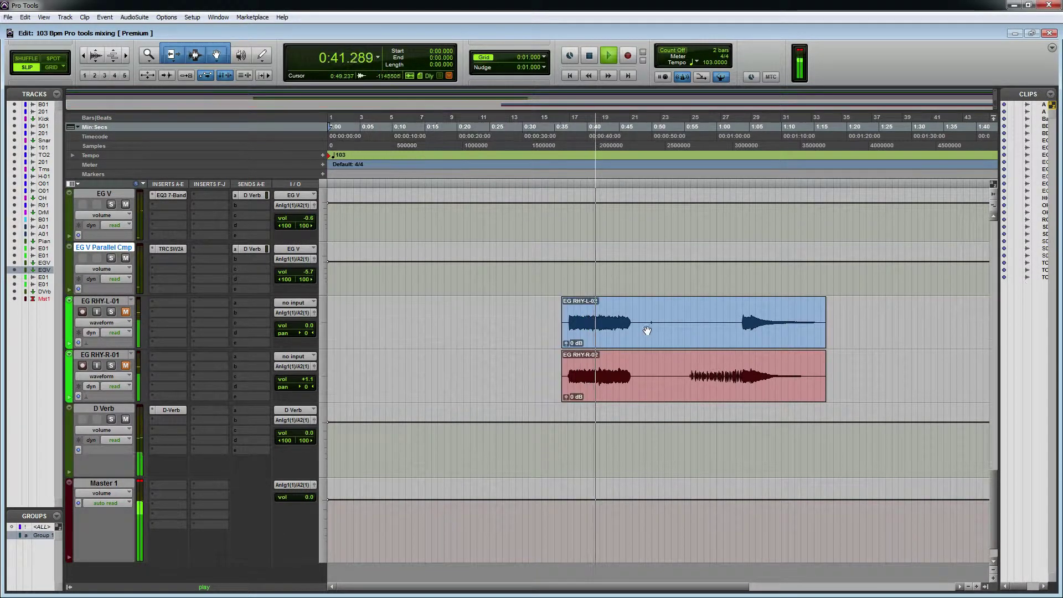
click(642, 323)
drag(642, 323, 672, 324)
key(Delete)
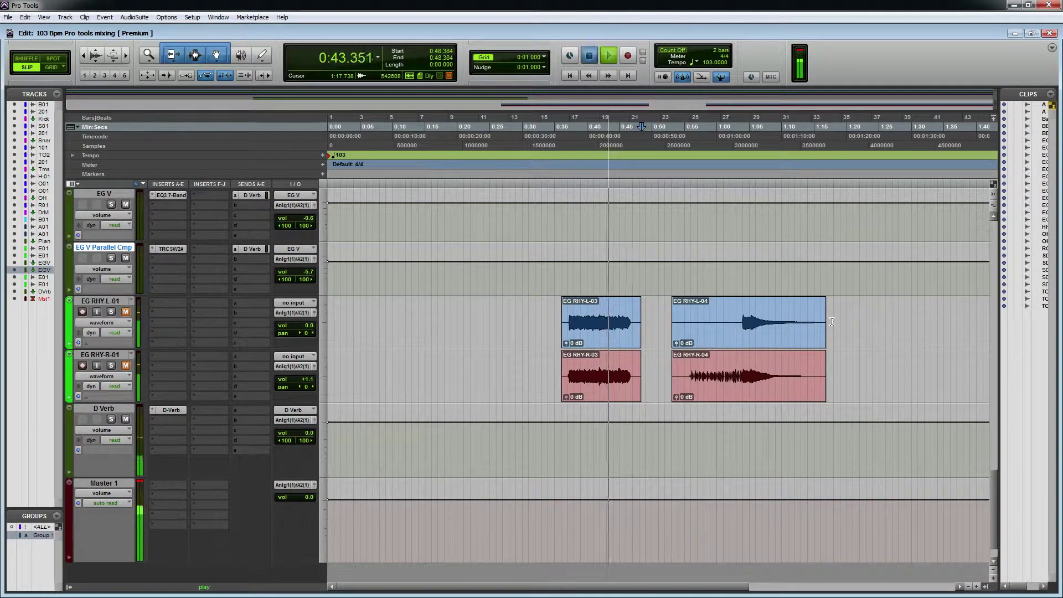
- Stop playback, then unmute and solo both EG RHY-L-01 and EG RHY-R-01
key(ctrl+j)
key(ctrl+j)
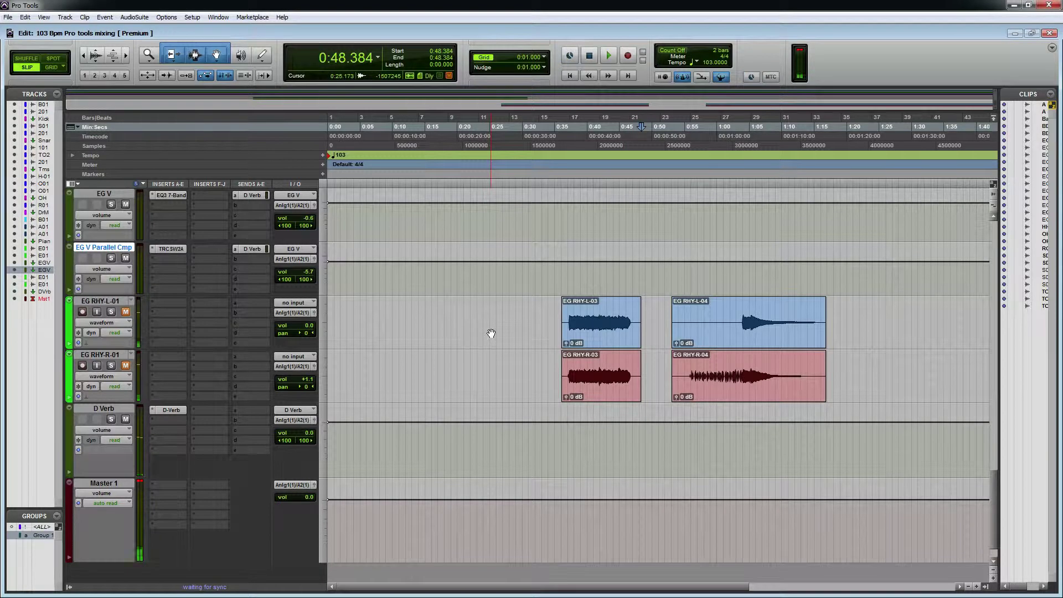
click(113, 303)
click(126, 311)
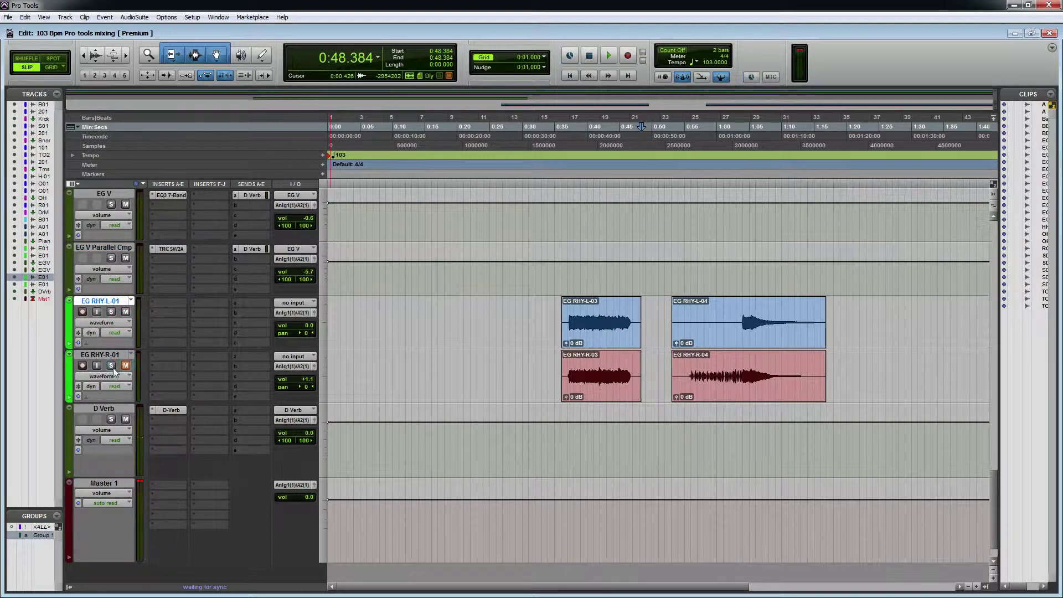
click(125, 365)
click(111, 366)
click(111, 312)
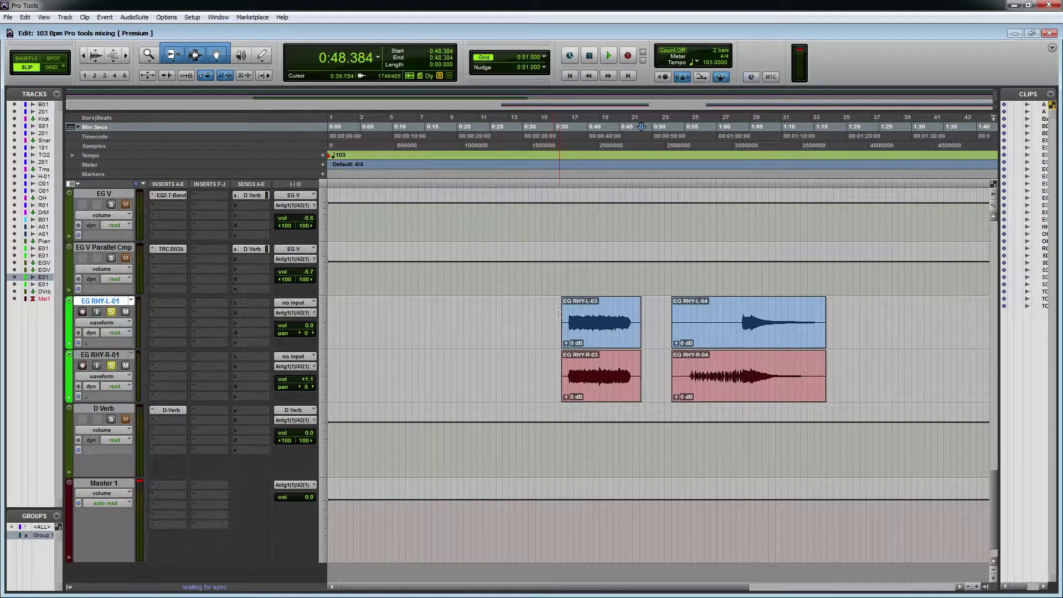
- Select the first EG RHY section from about 0:35.7 to 0:51.2 and play it soloed
drag(559, 314, 660, 366)
key(space)
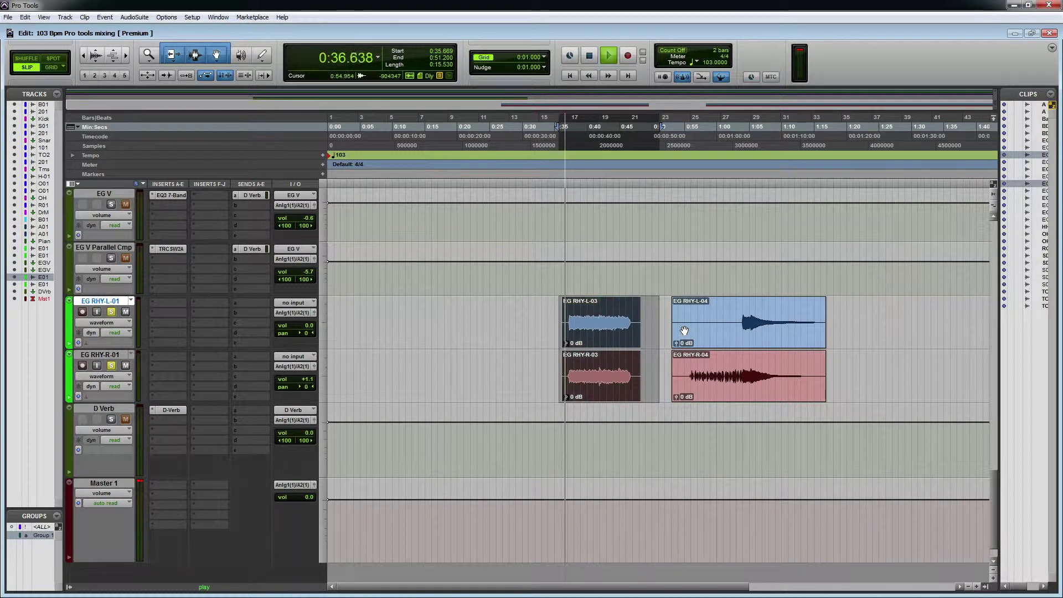
scroll(687, 330, up, 2)
scroll(699, 328, down, 2)
scroll(697, 330, up, 1)
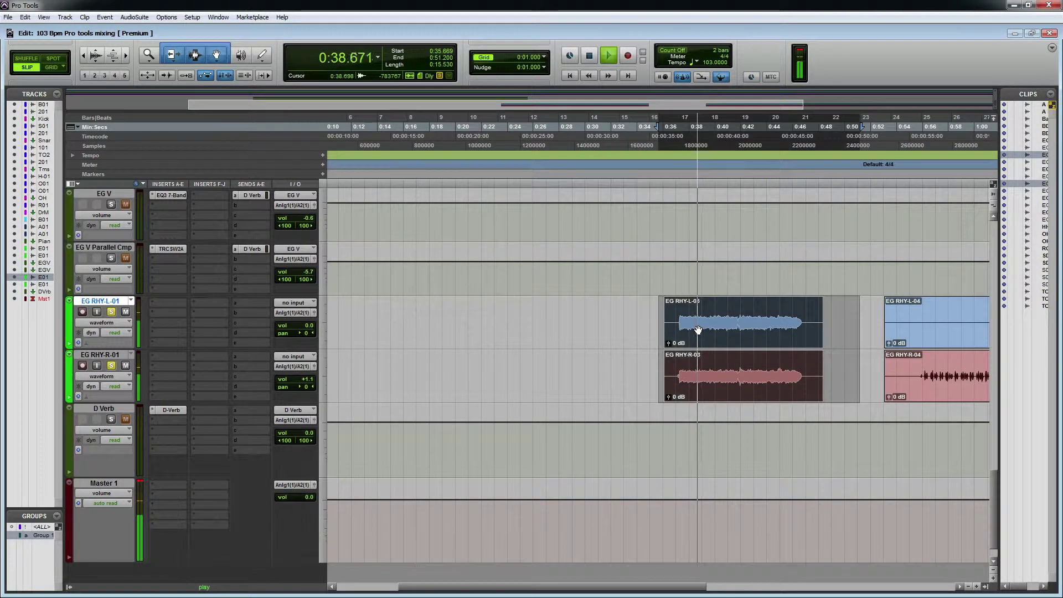
- Unsolo both EG RHY tracks and play their first section in the full mix, starting from about 0:35.9, 0:31.9 and 0:36.1
click(663, 333)
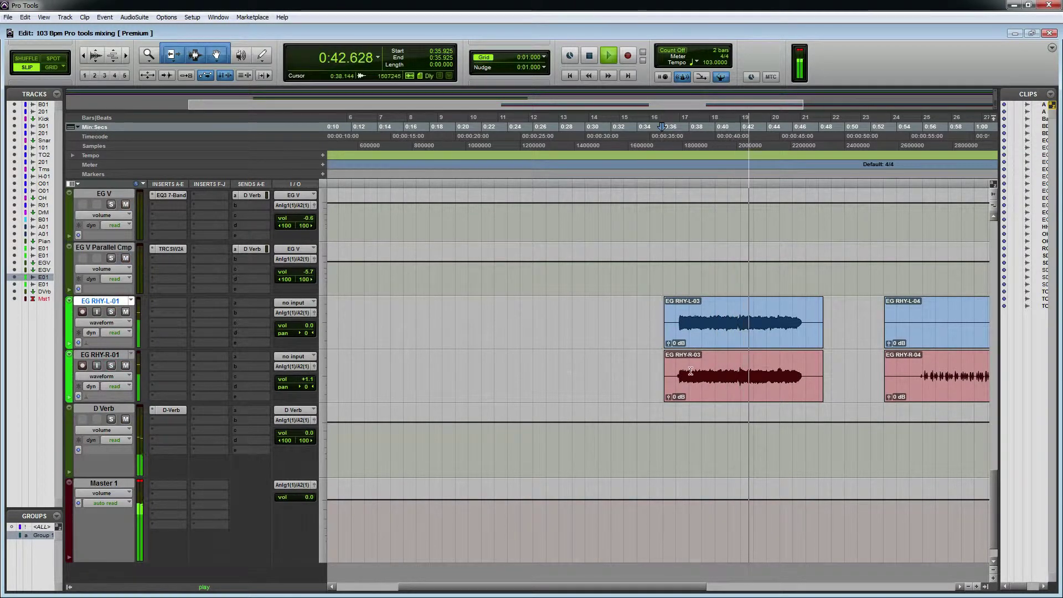
key(space)
key(space)
key(ctrl+bracketleft)
key(ctrl+bracketleft)
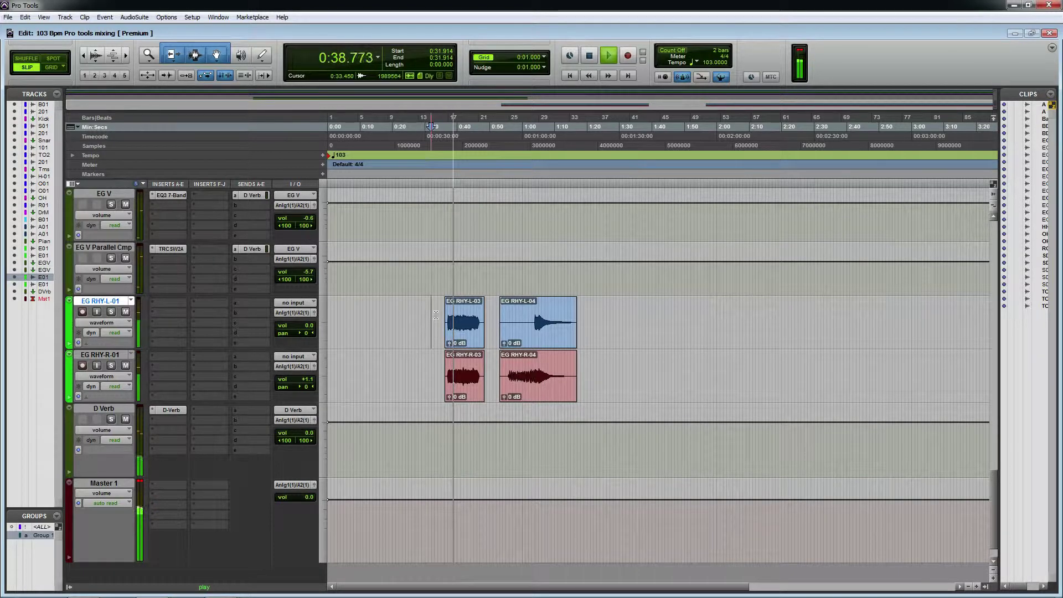
key(ctrl+j)
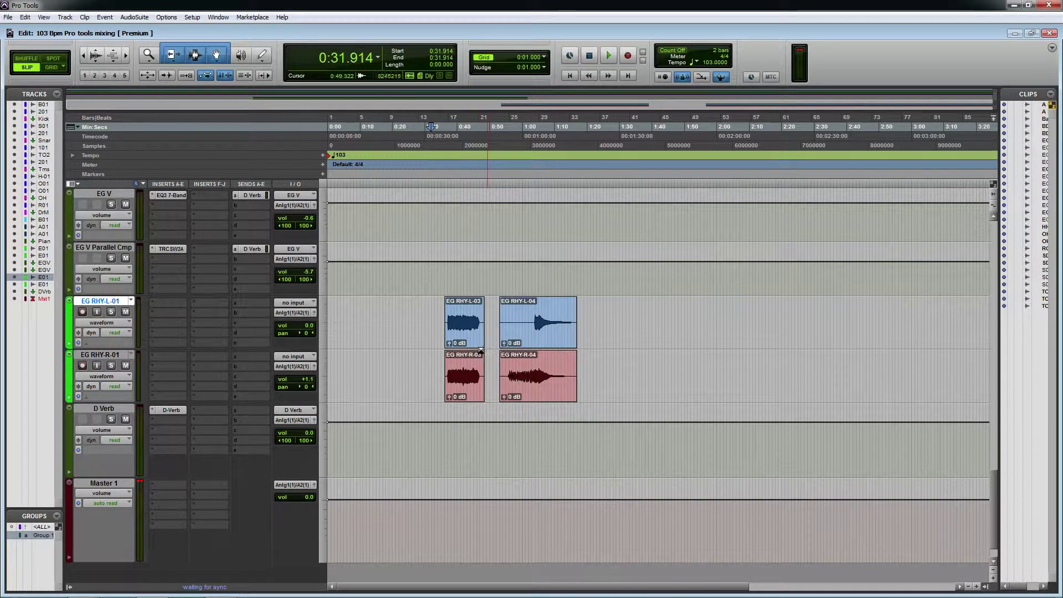
click(464, 336)
key(space)
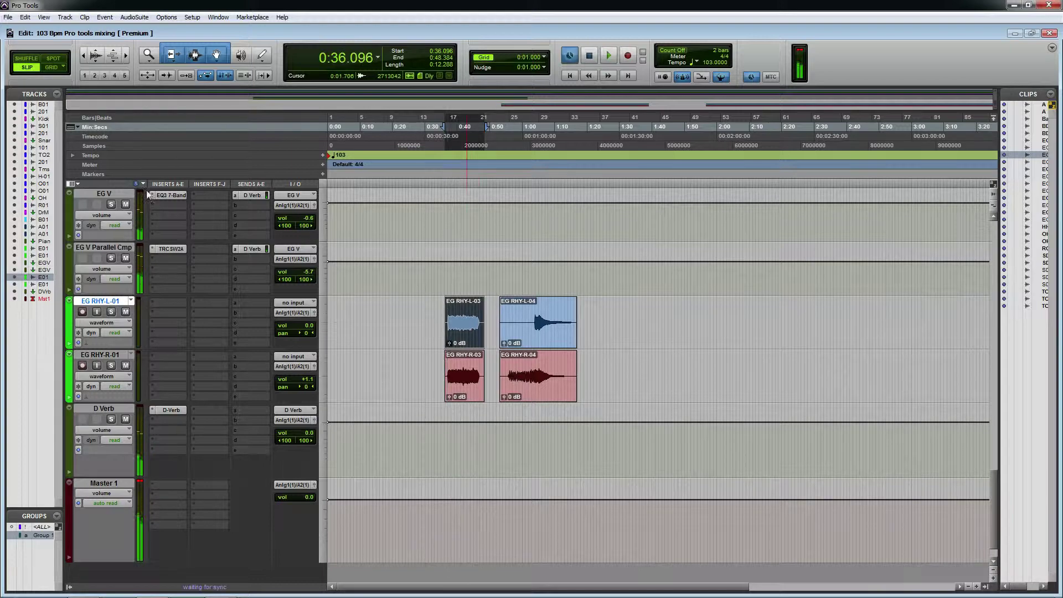
- Create one new stereo Aux Input track
click(66, 17)
click(76, 31)
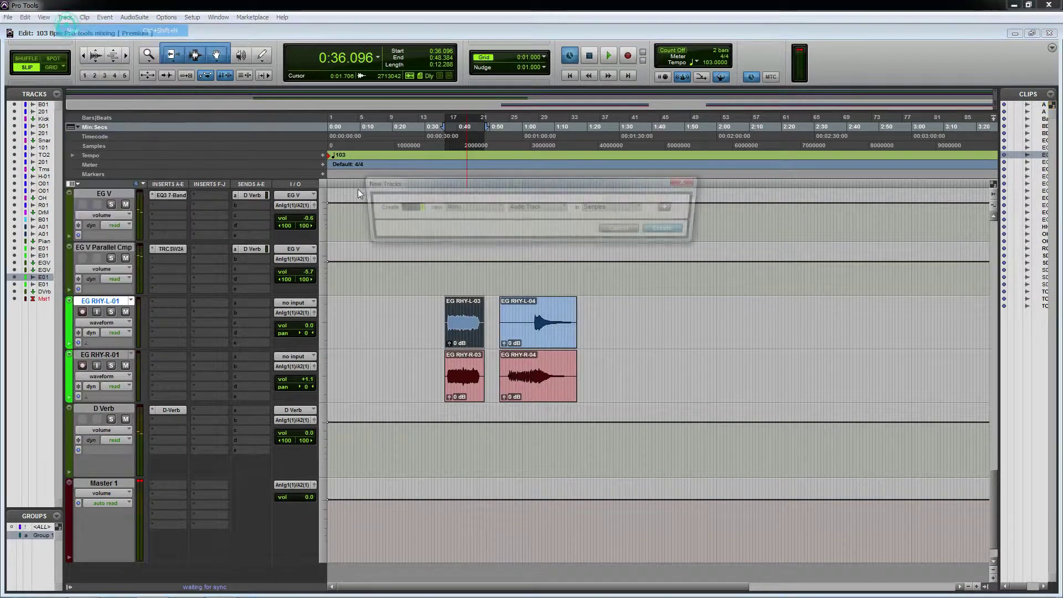
click(447, 207)
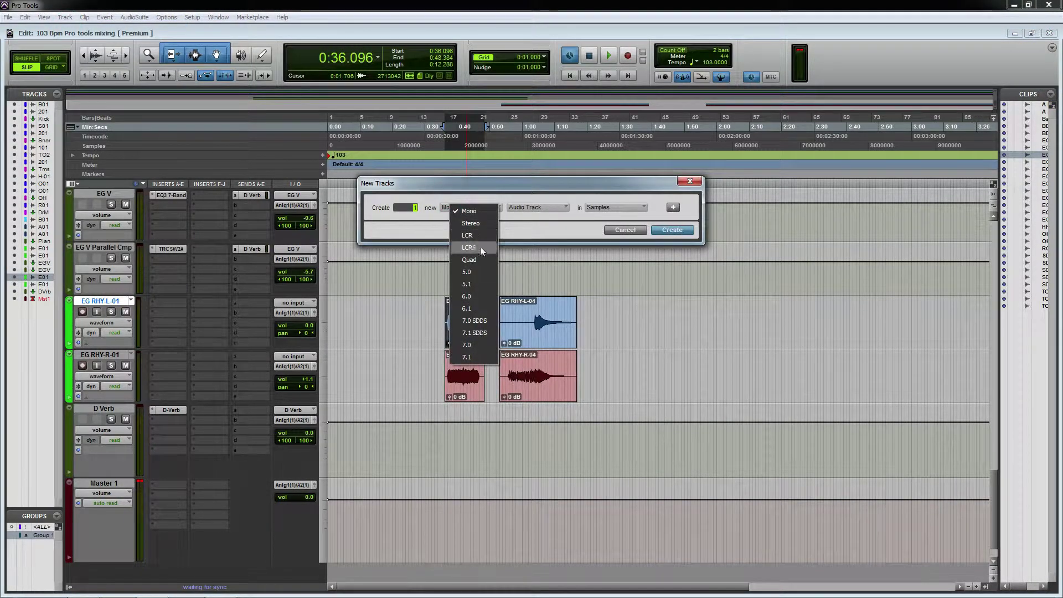
click(471, 223)
click(545, 208)
click(550, 223)
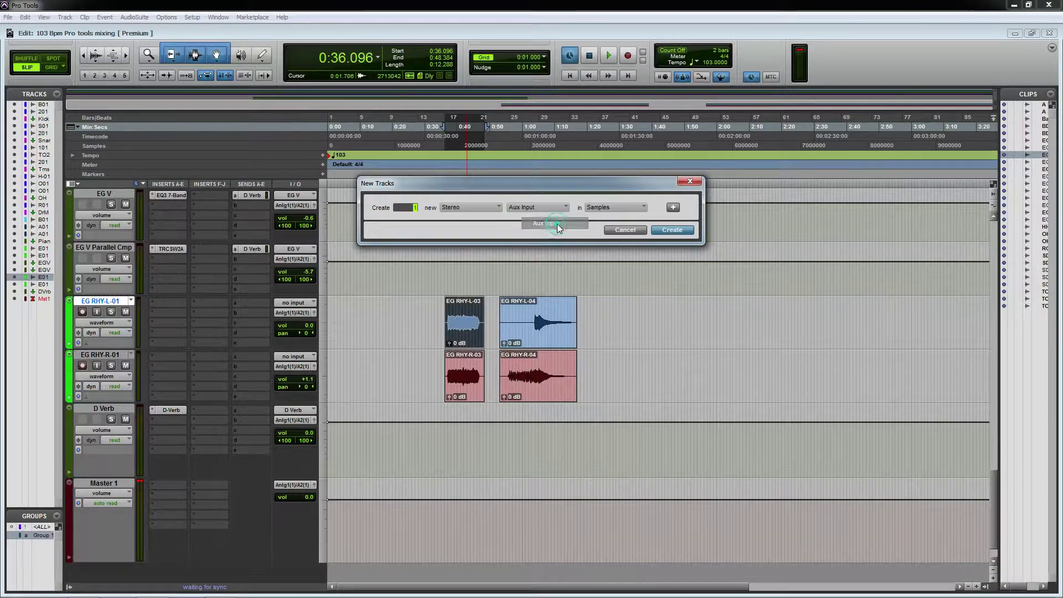
click(673, 230)
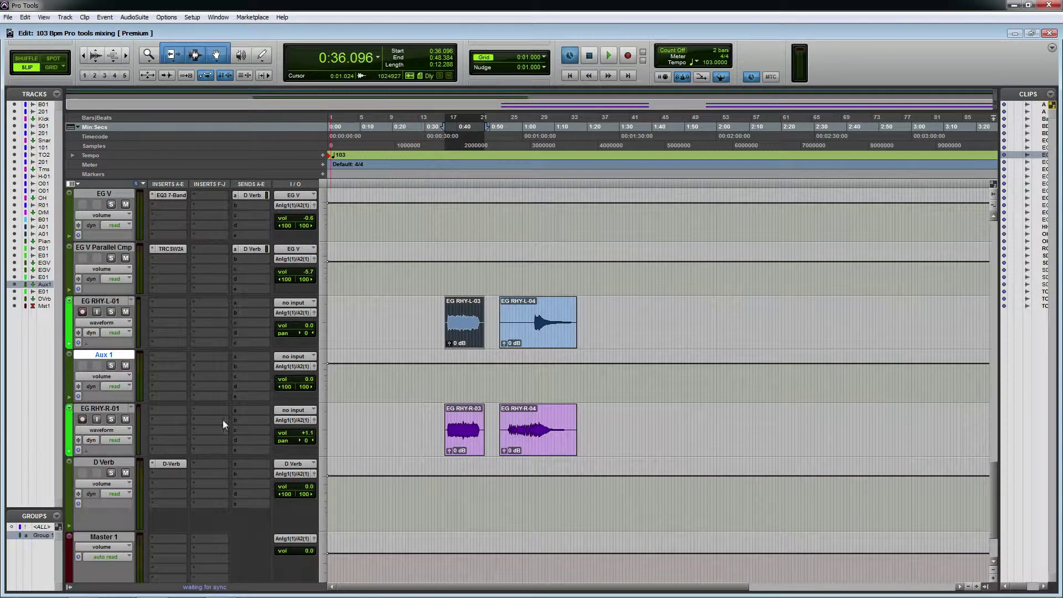
- Move the new aux track below EG RHY-R-01 and rename it EG RHY
drag(118, 360, 107, 410)
double_click(99, 410)
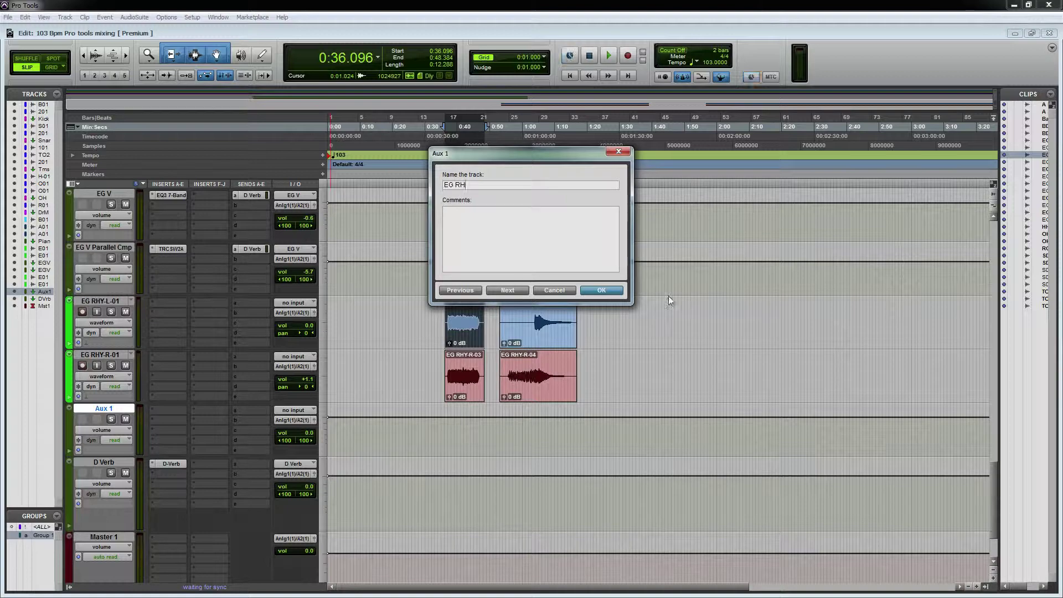
key(Return)
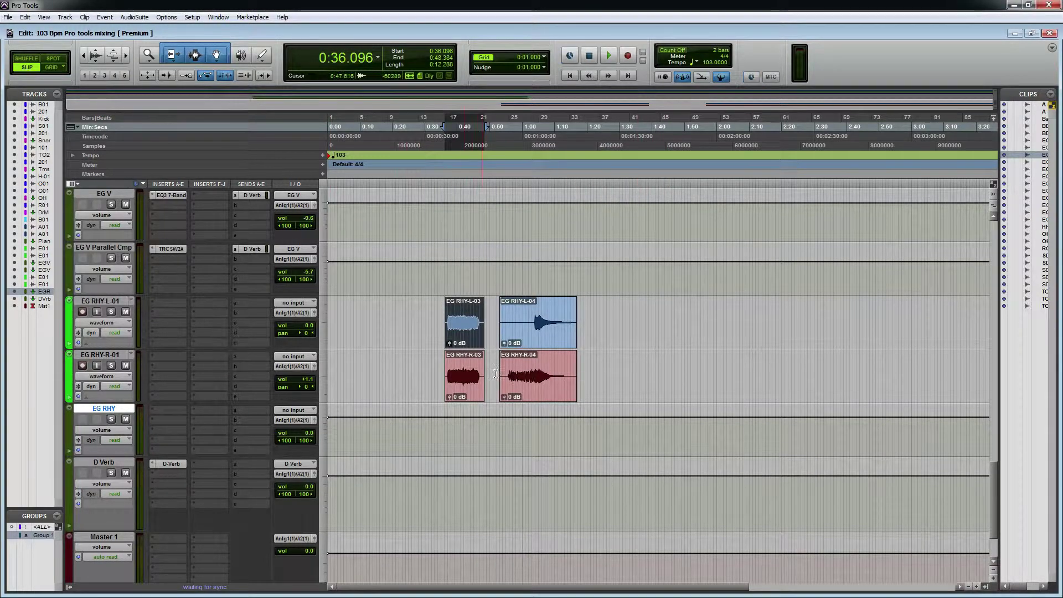
- Route the outputs of EG RHY-L-01 and EG RHY-R-01 to the EG RHY stereo aux track
click(102, 300)
click(294, 313)
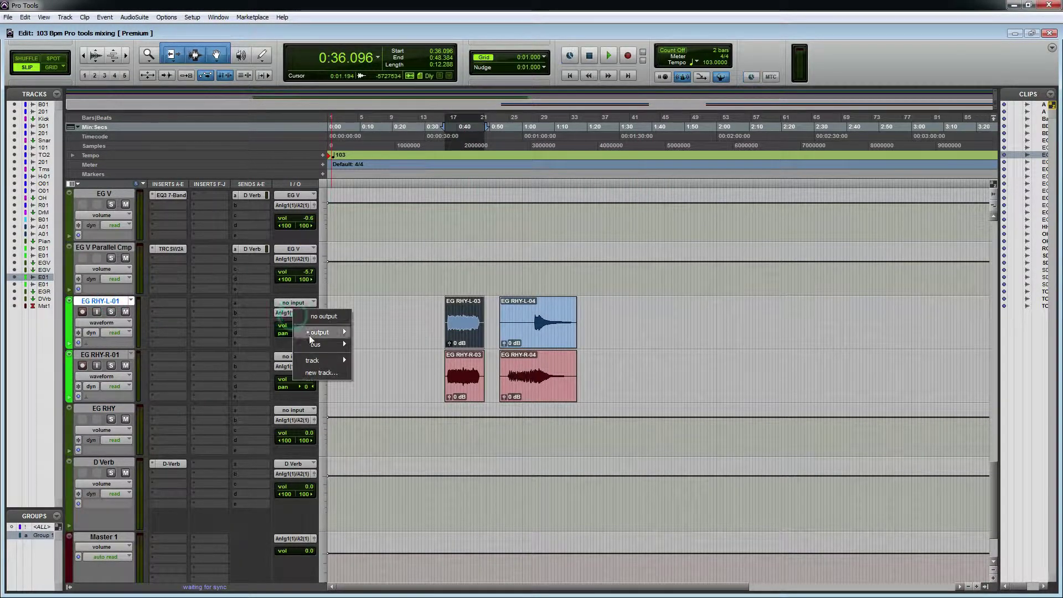
mouse_move(323, 362)
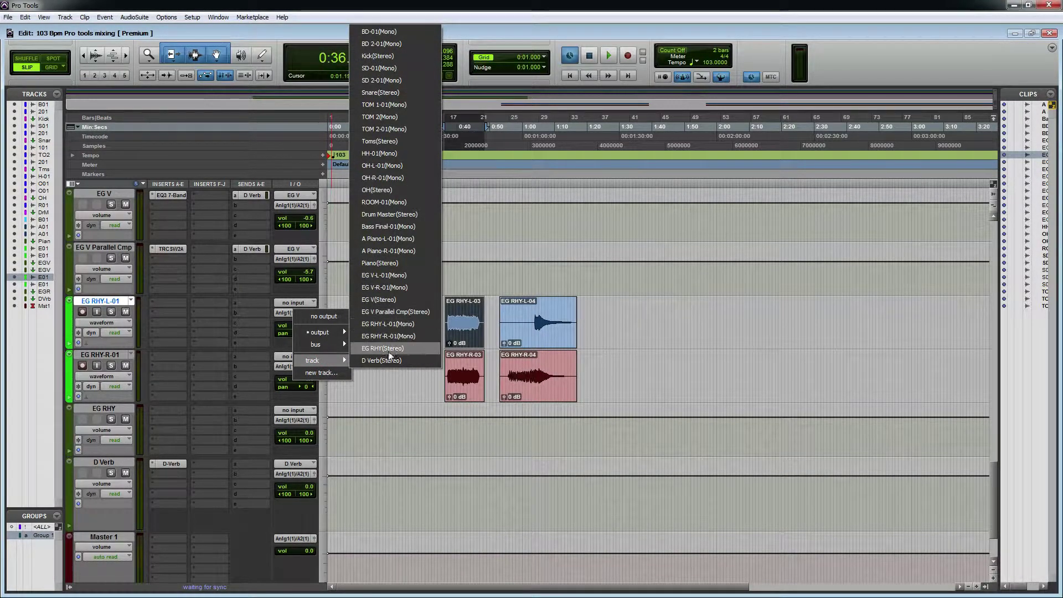
click(411, 353)
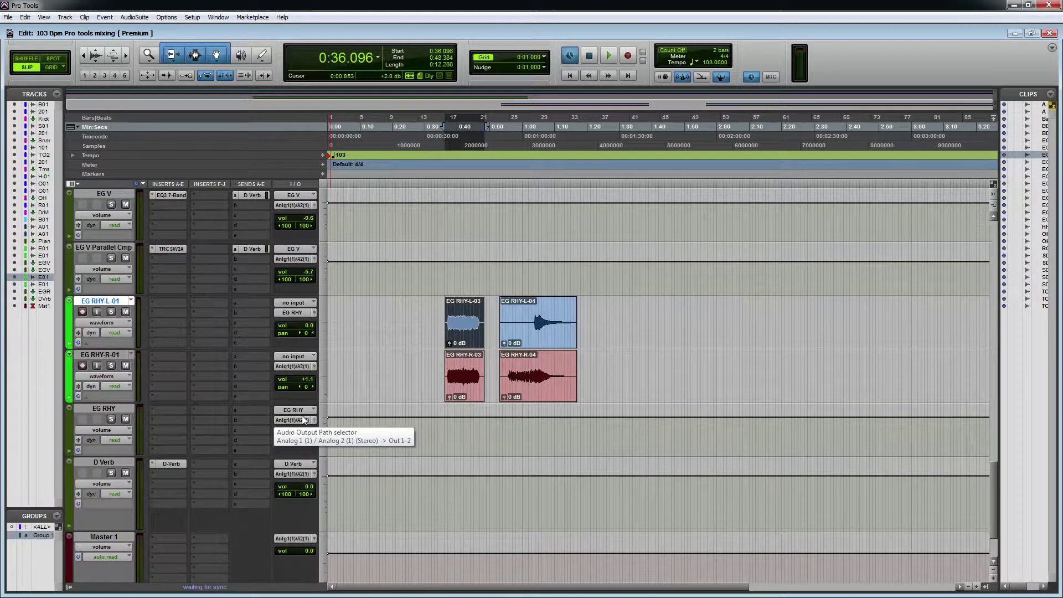
click(296, 367)
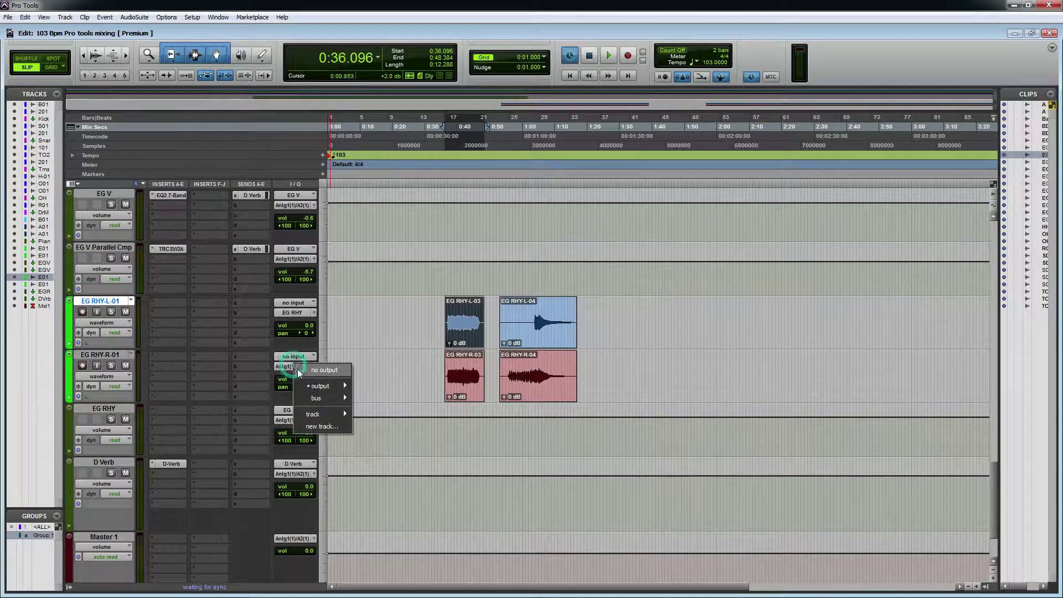
mouse_move(319, 417)
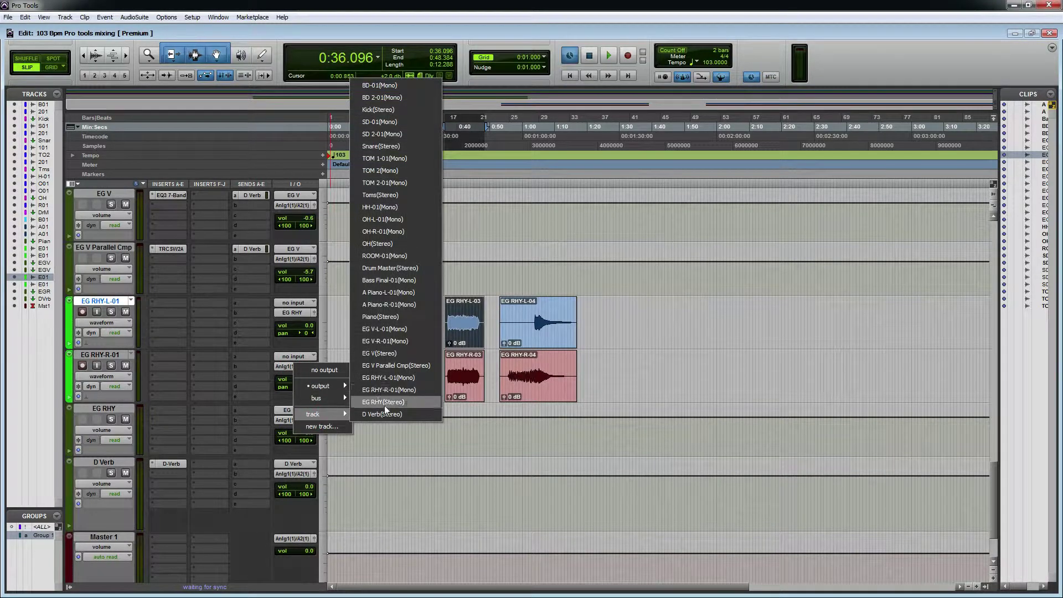
click(395, 404)
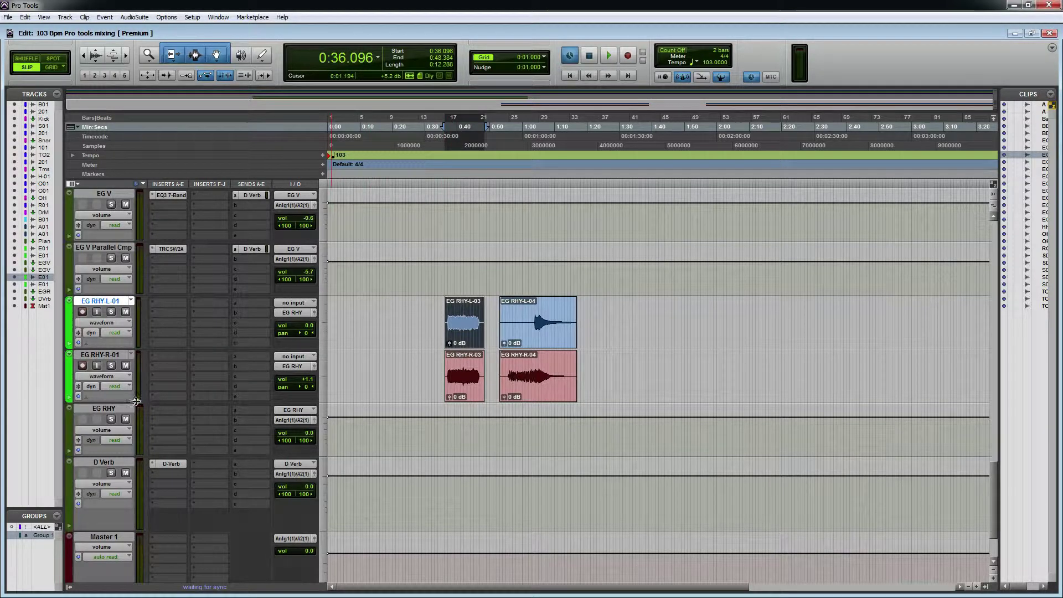
- Solo EG RHY-L-01, EG RHY-R-01 and the EG RHY aux, and audition the selected section with the mixer showing
click(119, 410)
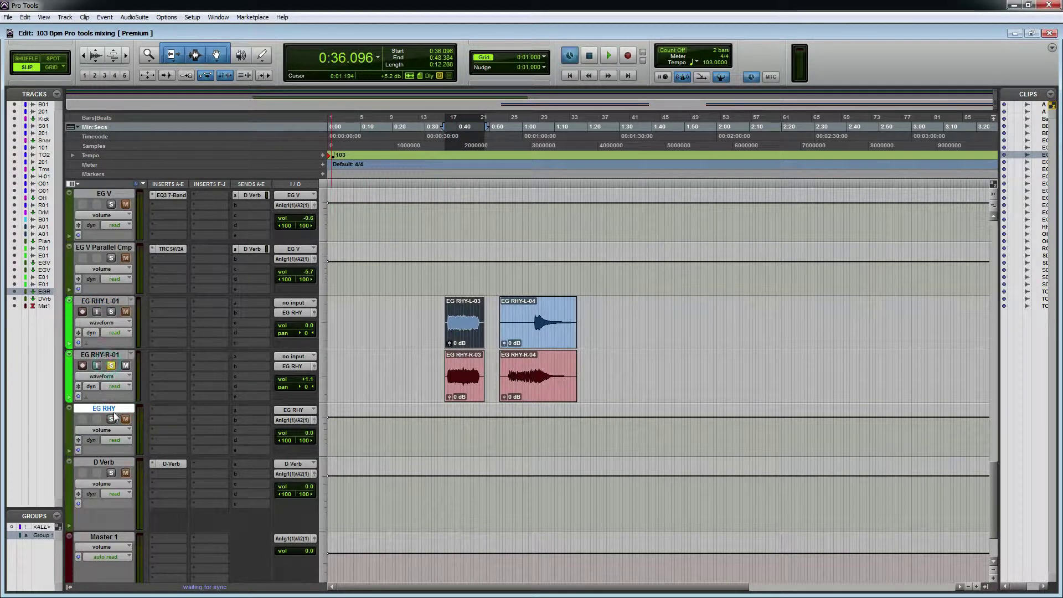
key(space)
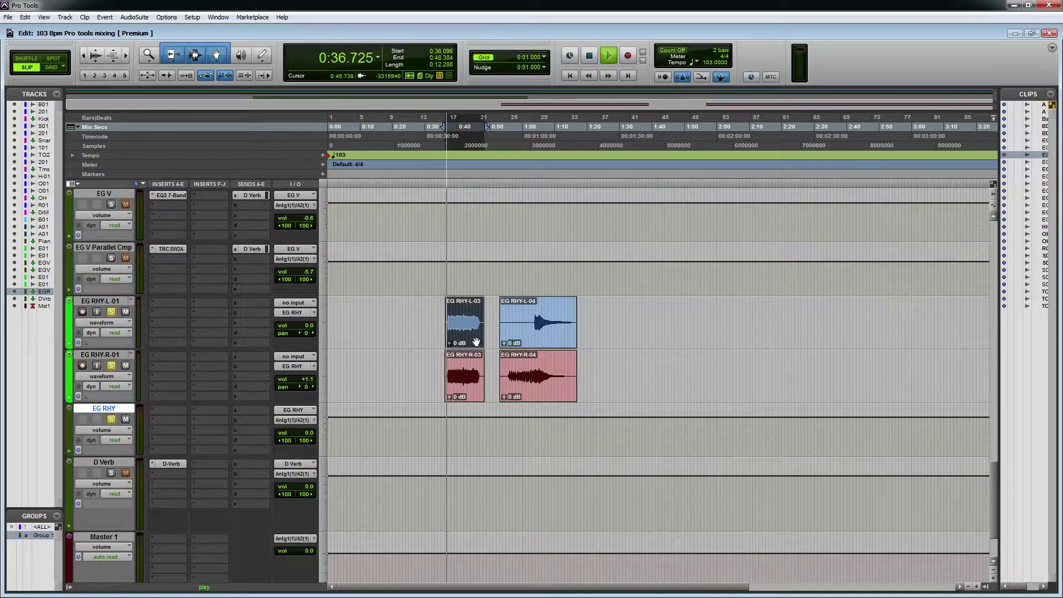
key(ctrl+equal)
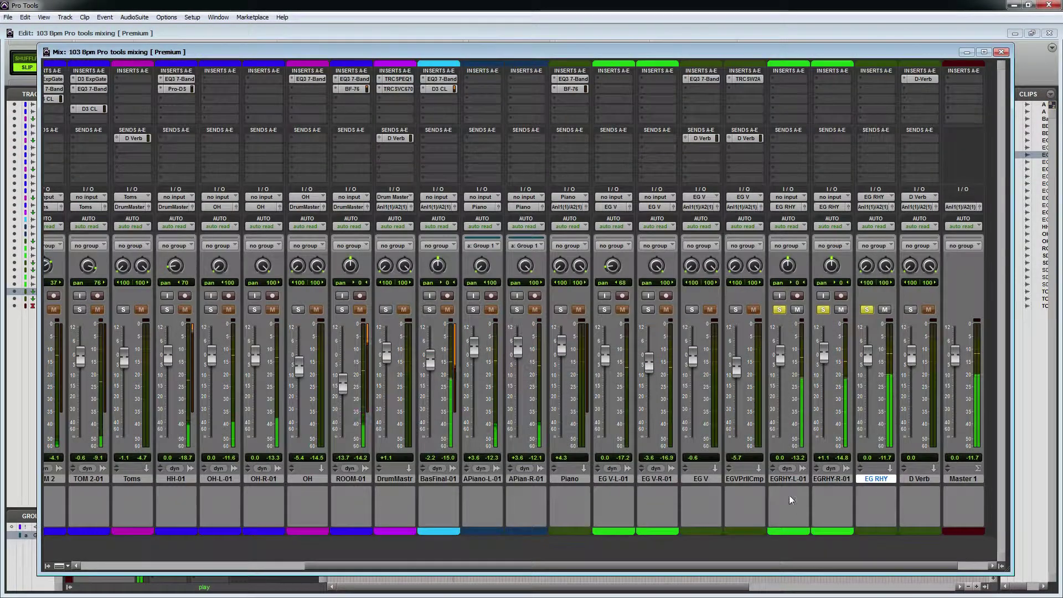
key(space)
- Pan EG RHY-L-01 to 89 left and EG RHY-R-01 to 100 right, and play the section with the new panning
drag(787, 268, 787, 305)
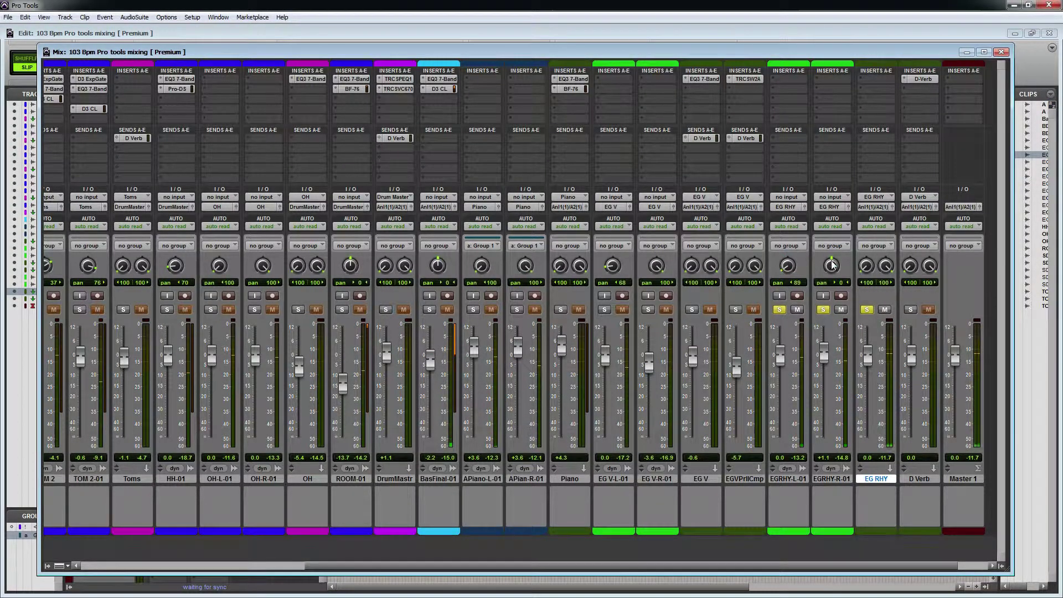
key(space)
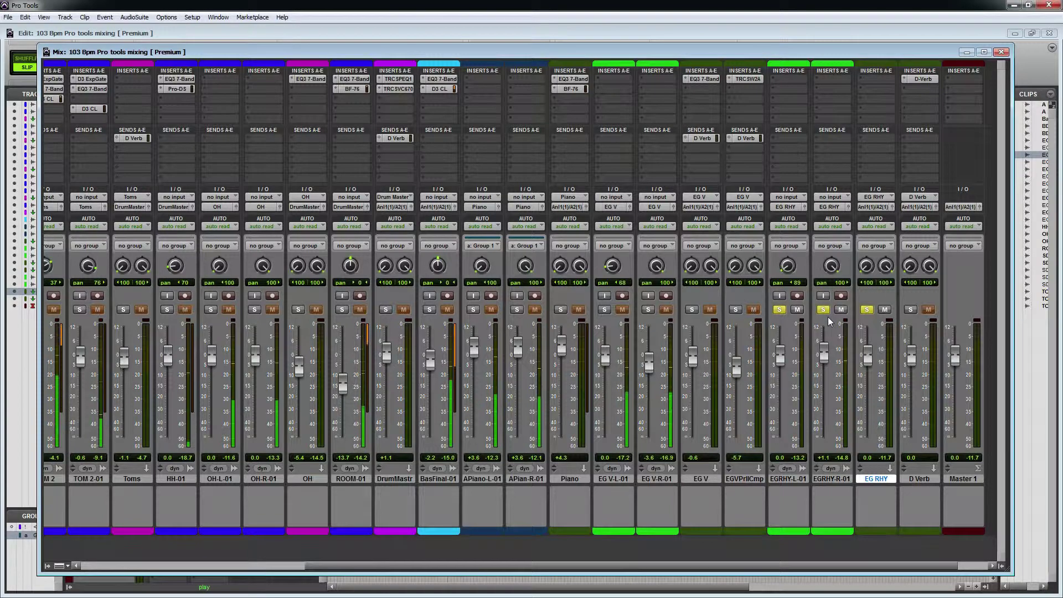
click(672, 563)
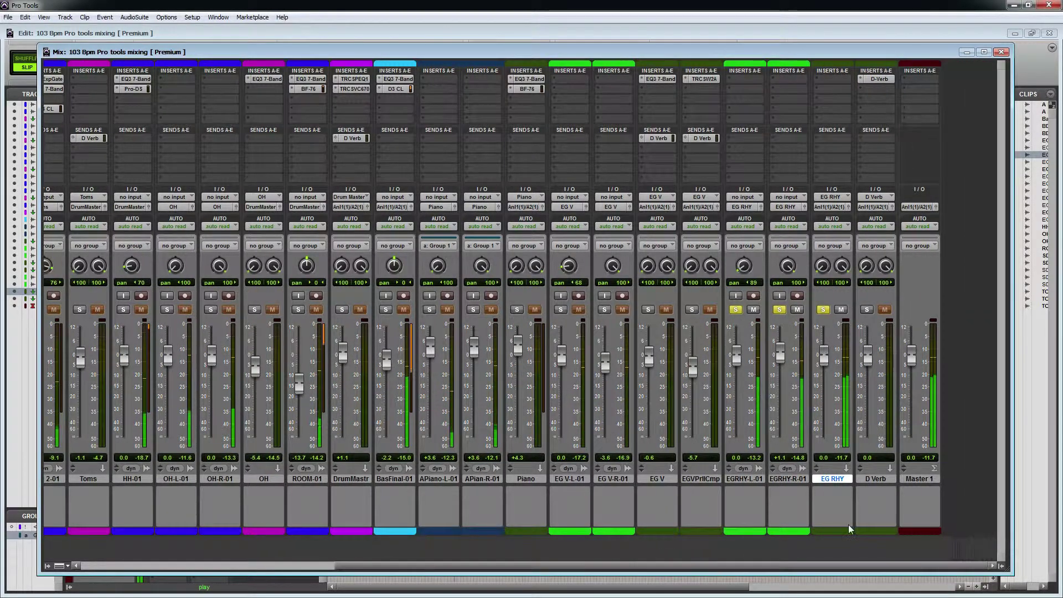
click(1001, 51)
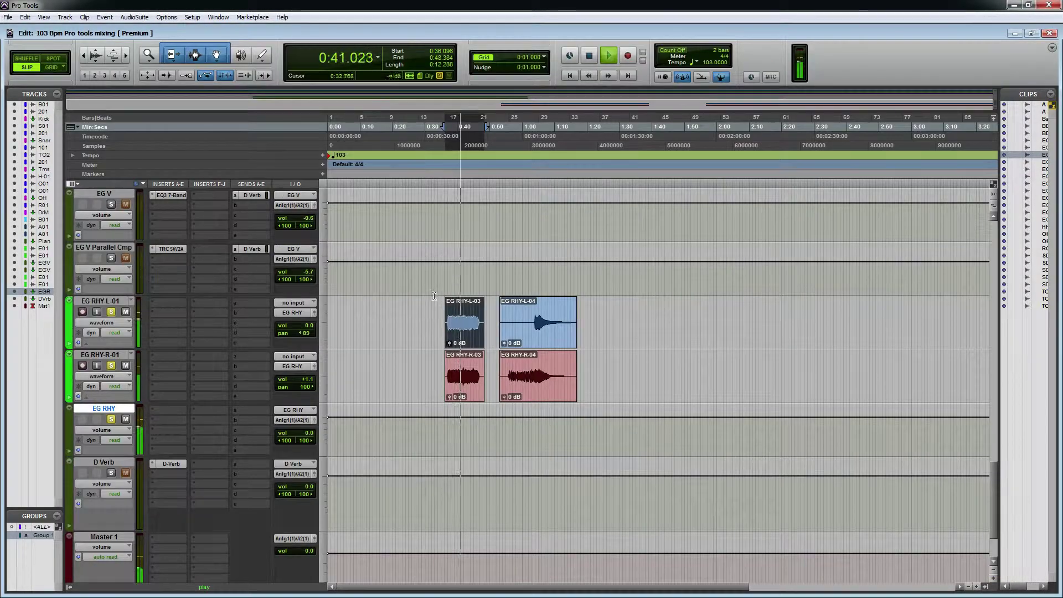
key(space)
- Delete the silence at the start of the first clips on both EG RHY tracks, up to about 0:37.3
key(ctrl+bracketright)
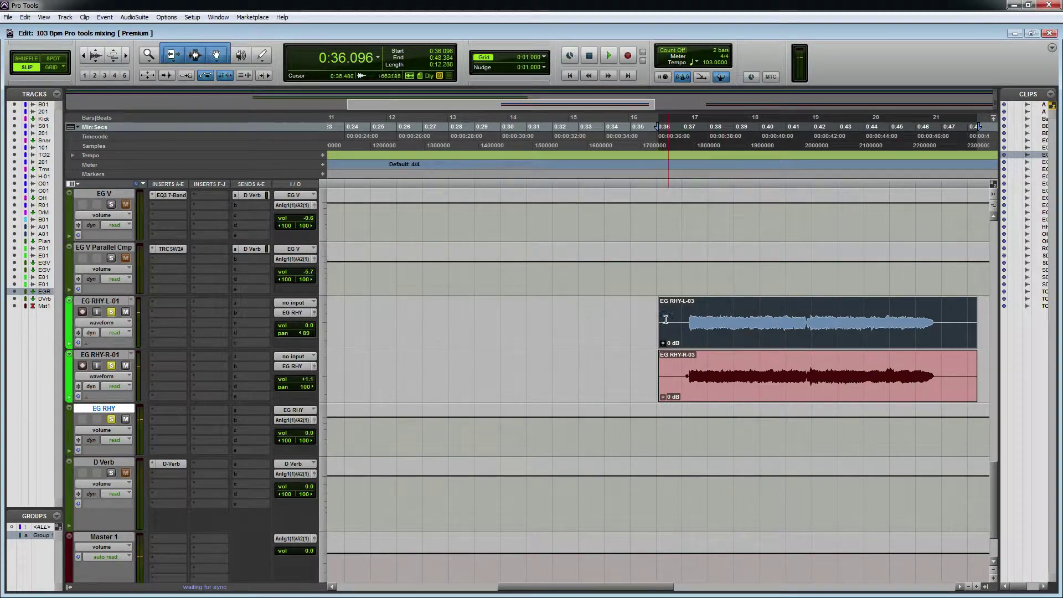
key(ctrl+bracketright)
key(ctrl+bracketright)
key(ctrl+bracketright)
drag(645, 311, 905, 386)
key(Delete)
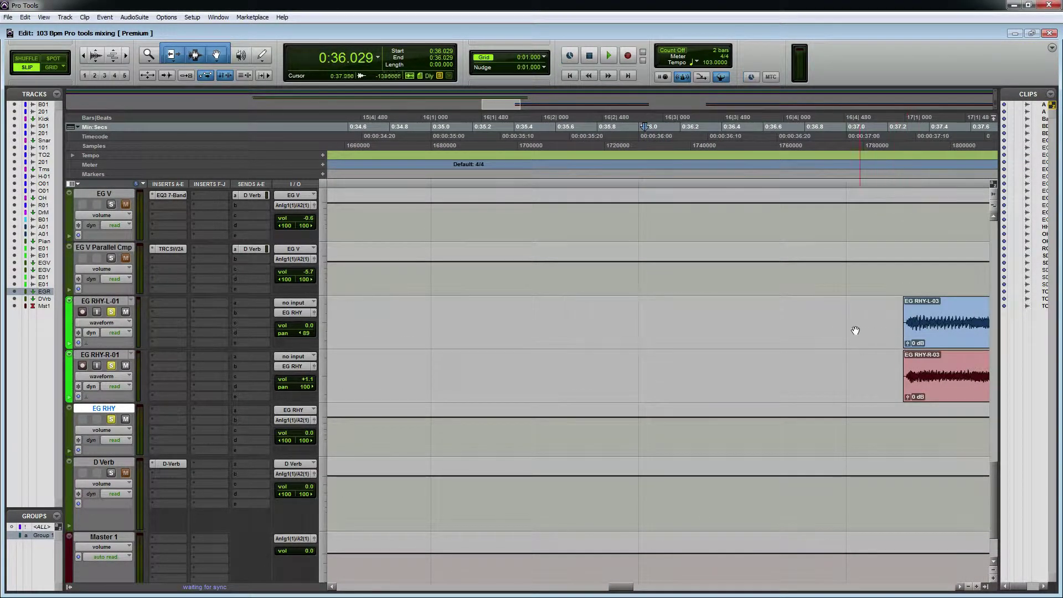
- During playback, delete the silence at the start of the second clips on both EG RHY tracks, from about 0:52.1
key(space)
scroll(712, 324, down, 8)
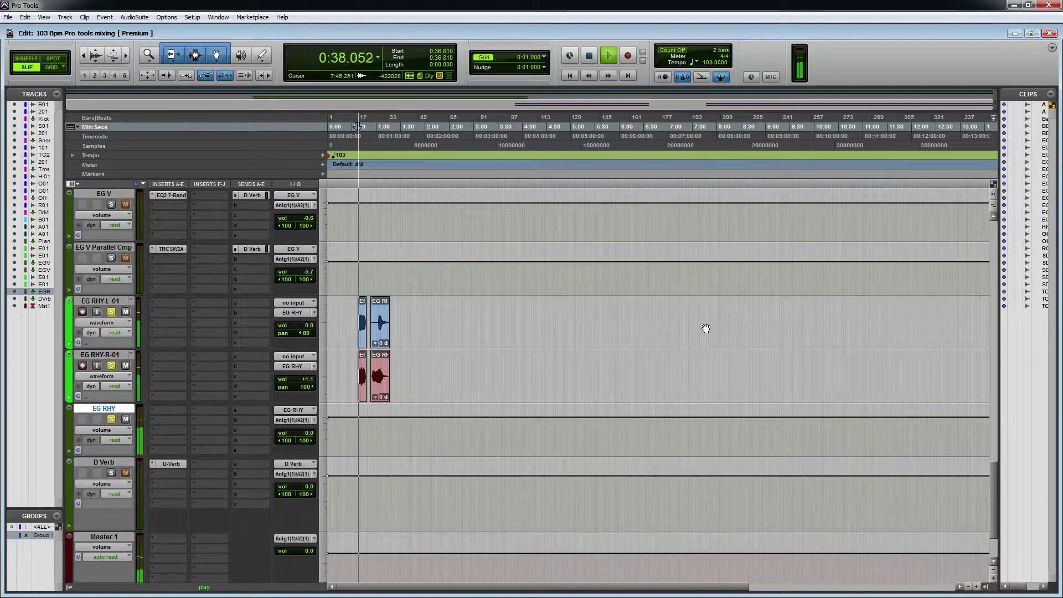
scroll(705, 325, up, 3)
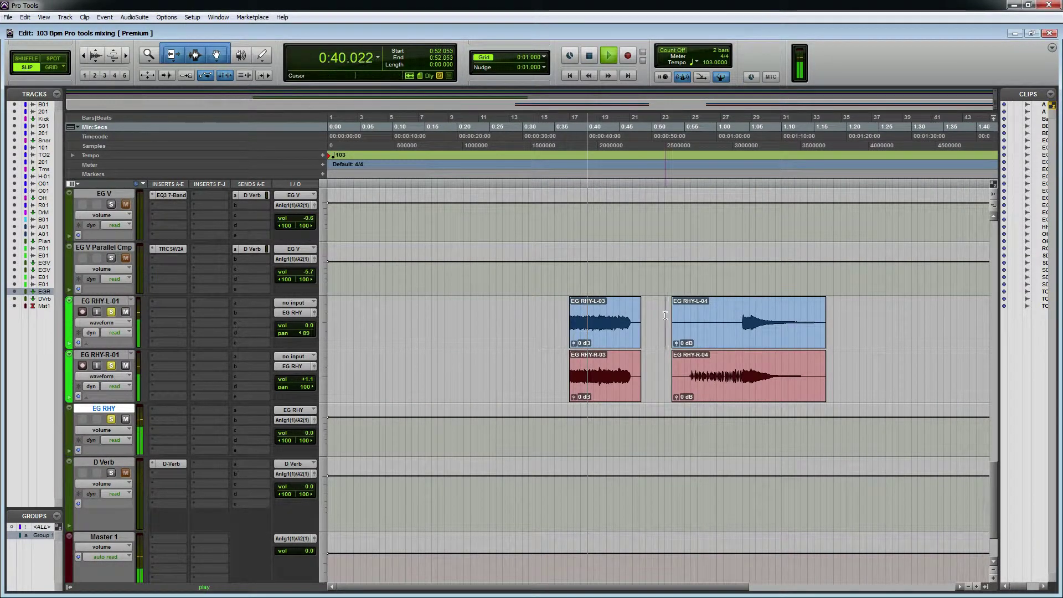
drag(666, 326, 675, 368)
key(Delete)
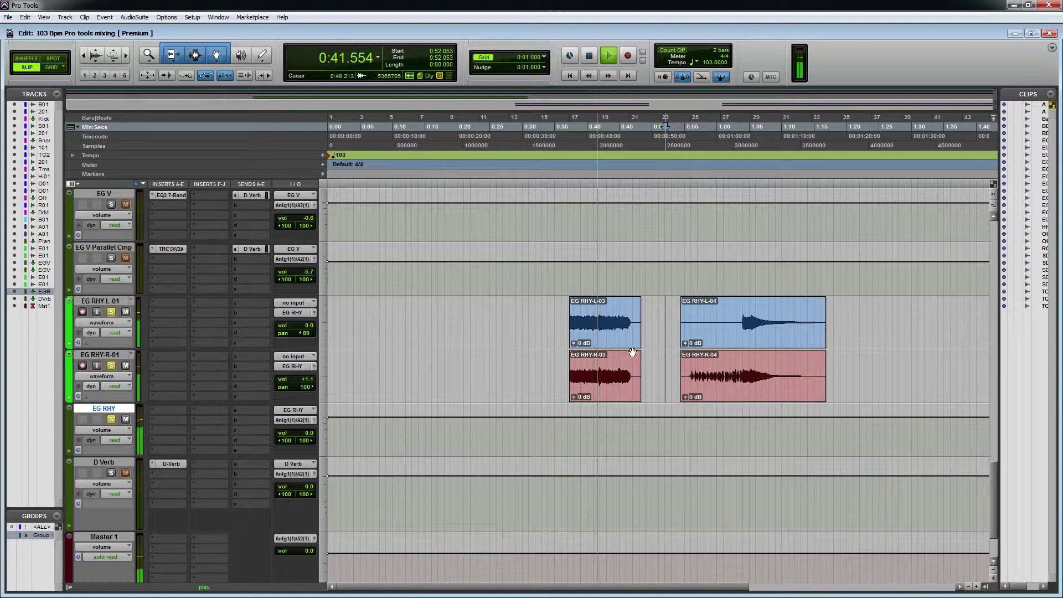
- Select the first clip on EG RHY-L-01 and replay it soloed from about 0:37.3
click(557, 321)
scroll(705, 343, down, 1)
scroll(705, 344, up, 1)
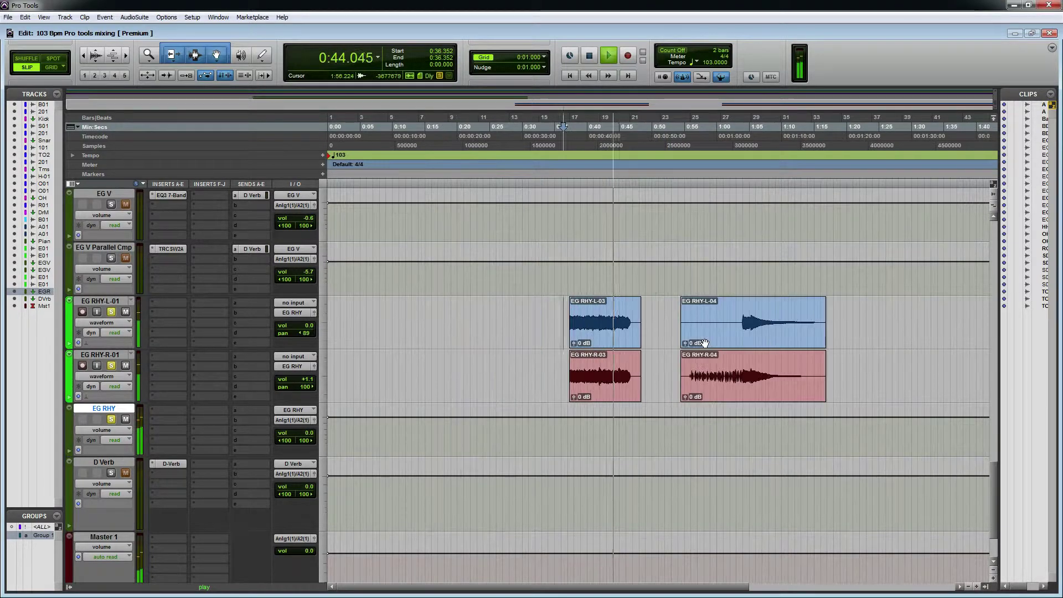
scroll(705, 344, up, 1)
scroll(705, 344, down, 1)
click(607, 336)
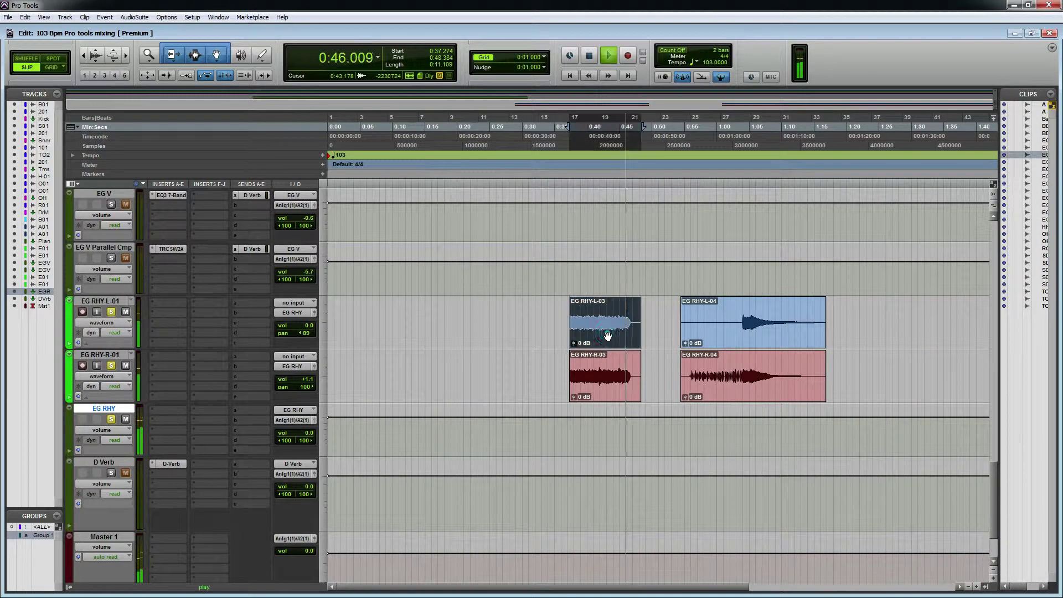
key(space)
key(space)
- Place the edit cursor in the gap between the EG RHY clips at about 0:50.3 and stop playback
scroll(680, 339, up, 2)
click(683, 375)
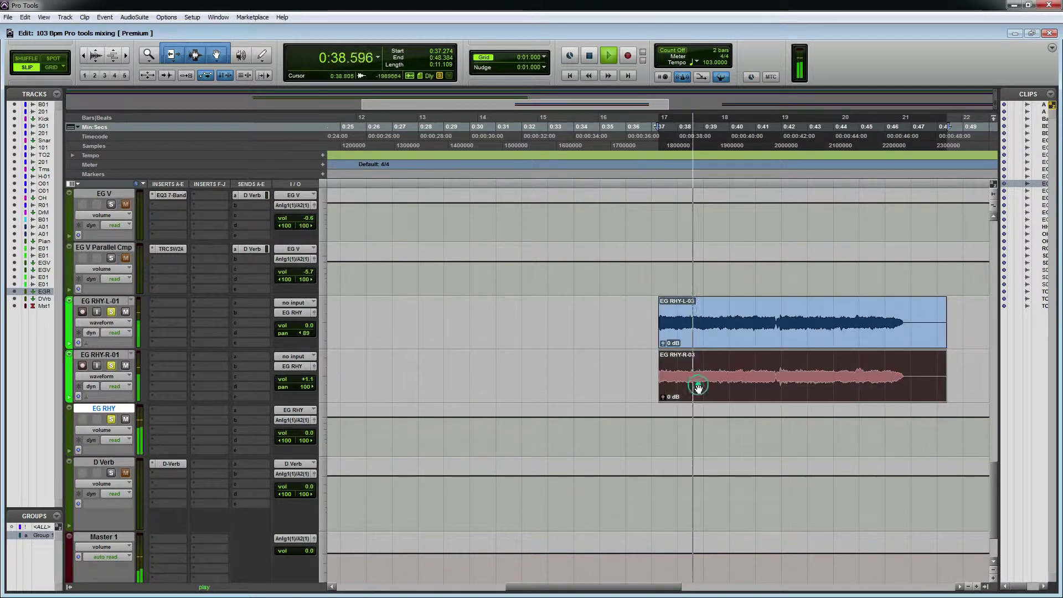
key(ctrl+[)
key(ctrl+[)
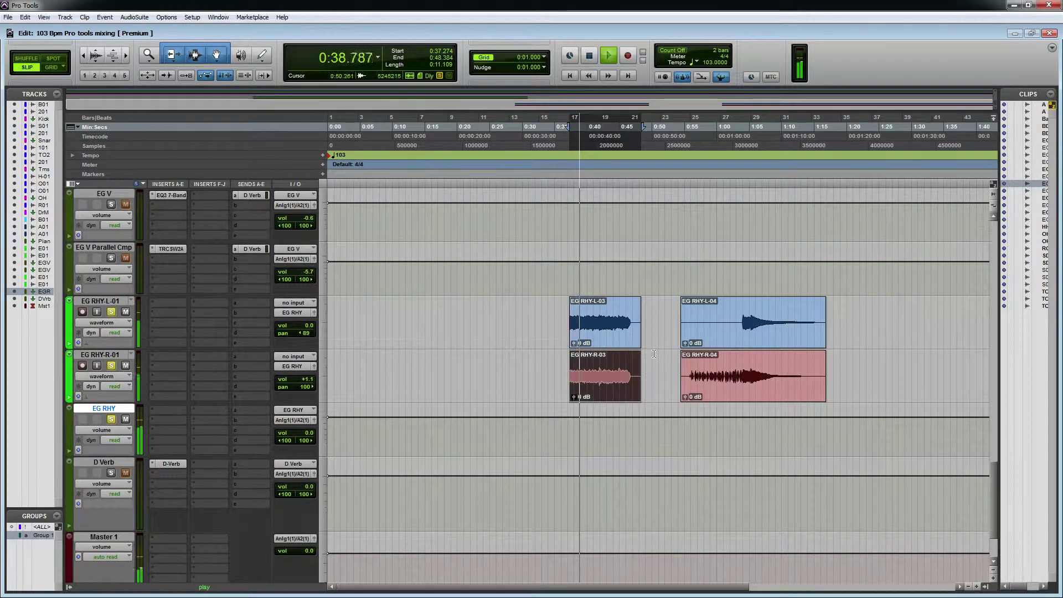
click(661, 357)
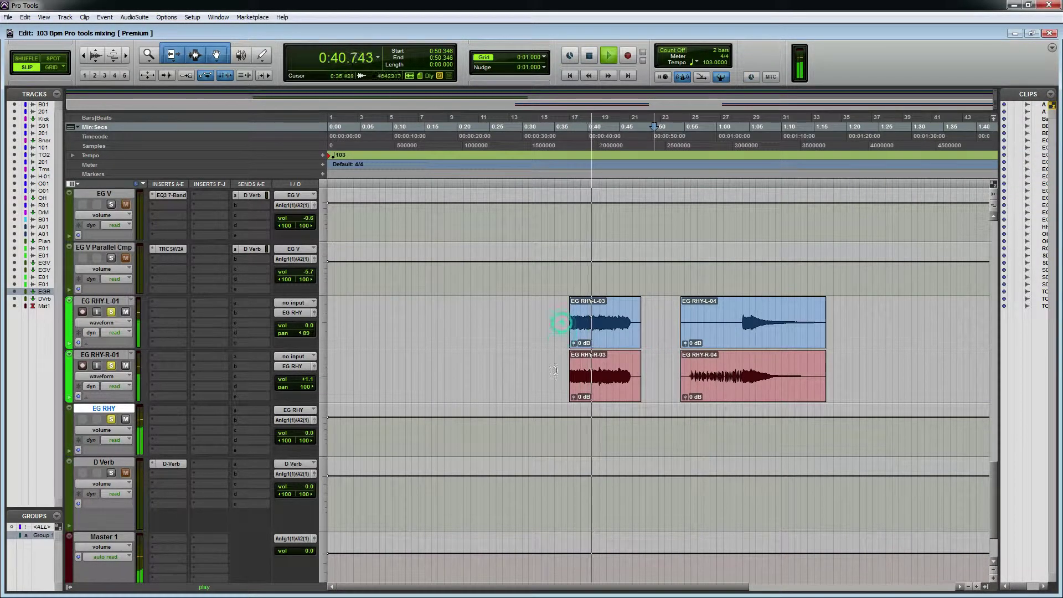
key(space)
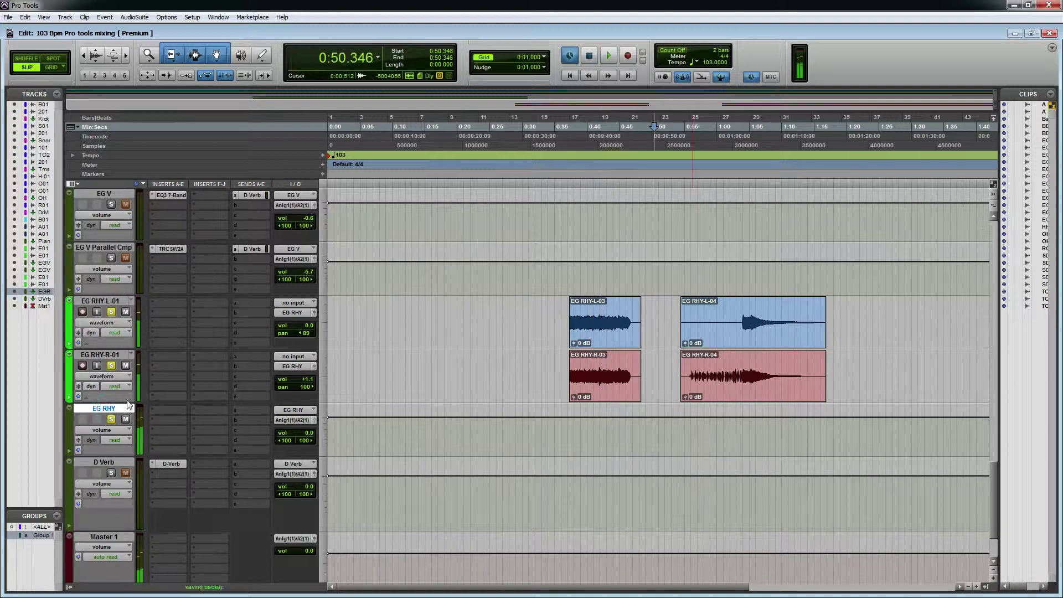
- Insert the multichannel FabFilter Pro-Q 2 stereo EQ in the first insert slot of the EG RHY aux
click(159, 411)
mouse_move(204, 430)
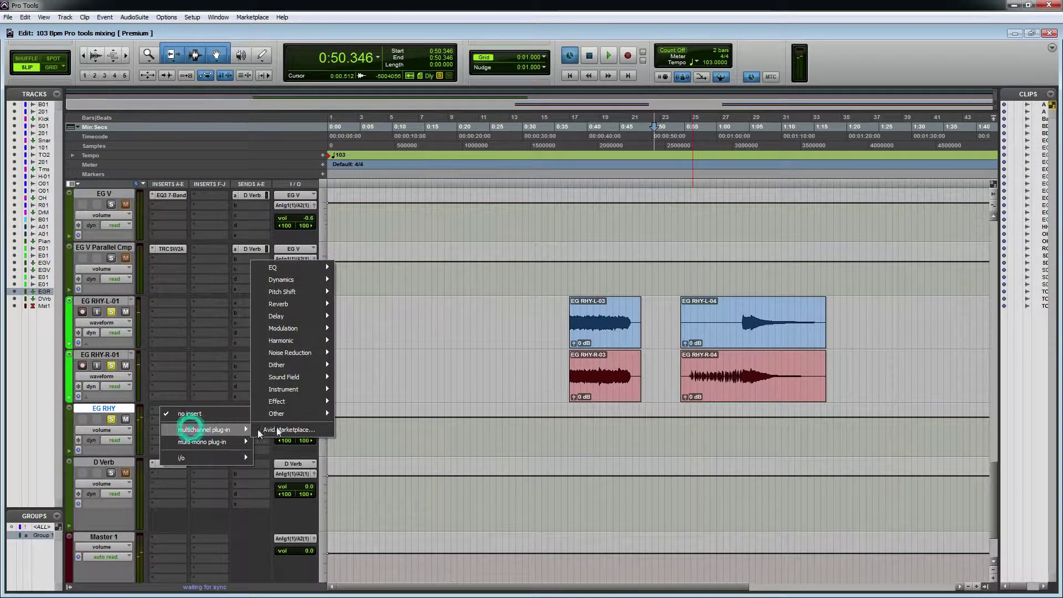
mouse_move(297, 271)
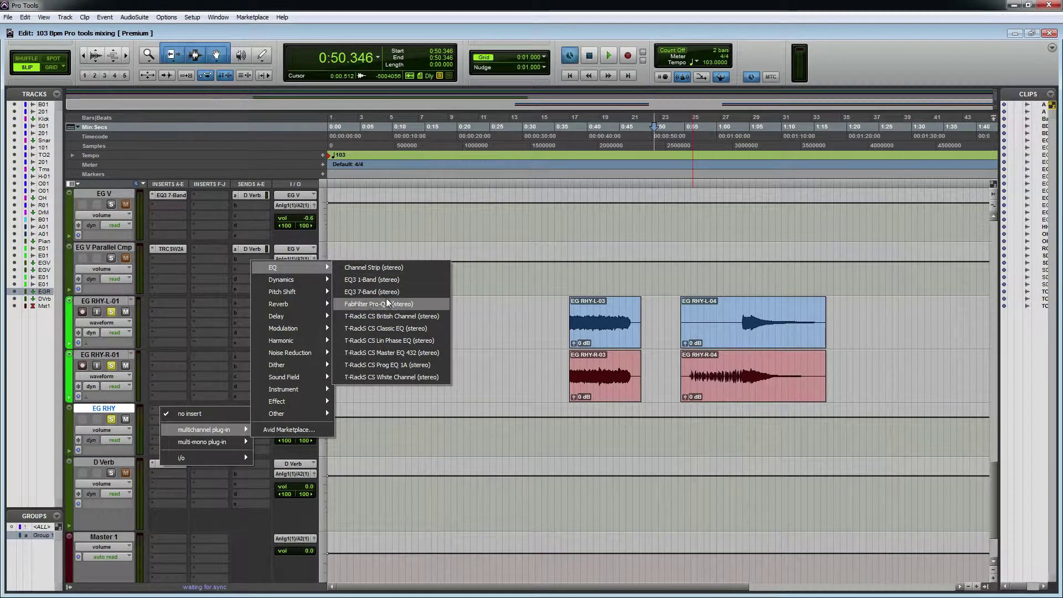
click(386, 299)
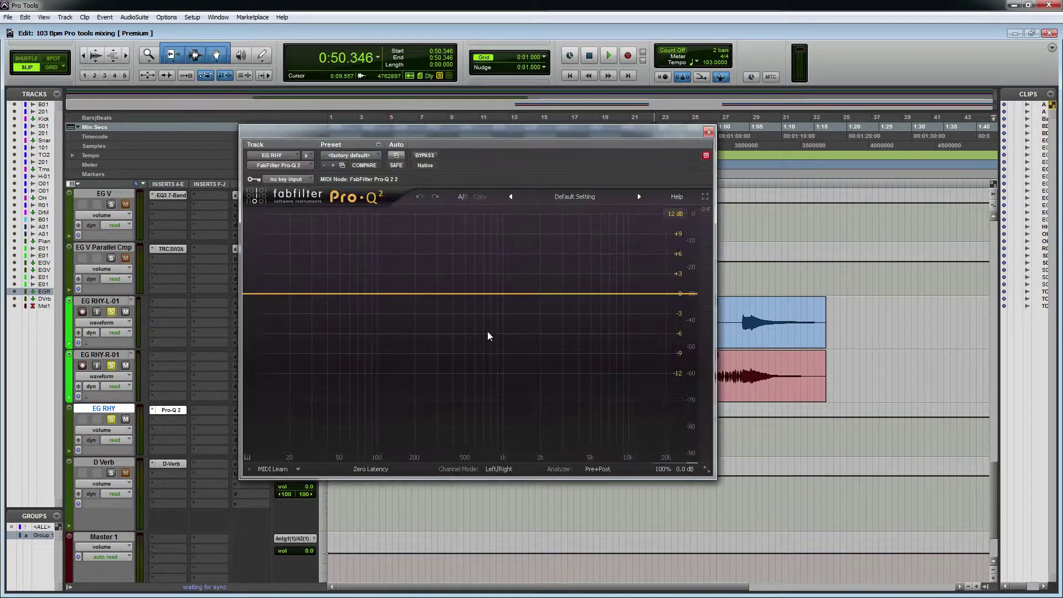
- Add an EQ band at about 72 Hz on EG RHY and set its shape to Low Cut
click(370, 296)
click(279, 416)
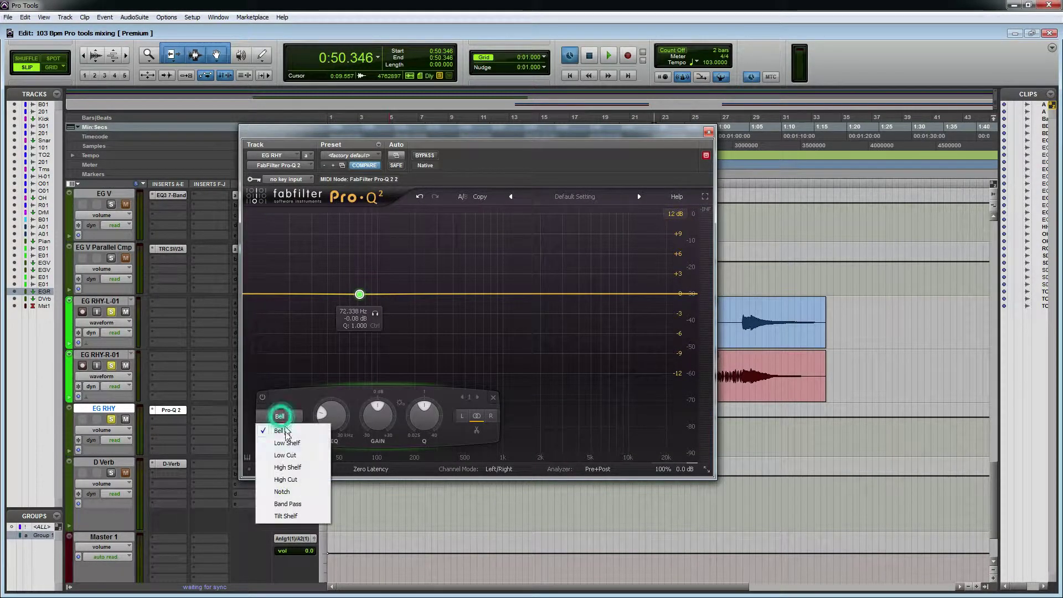
click(292, 460)
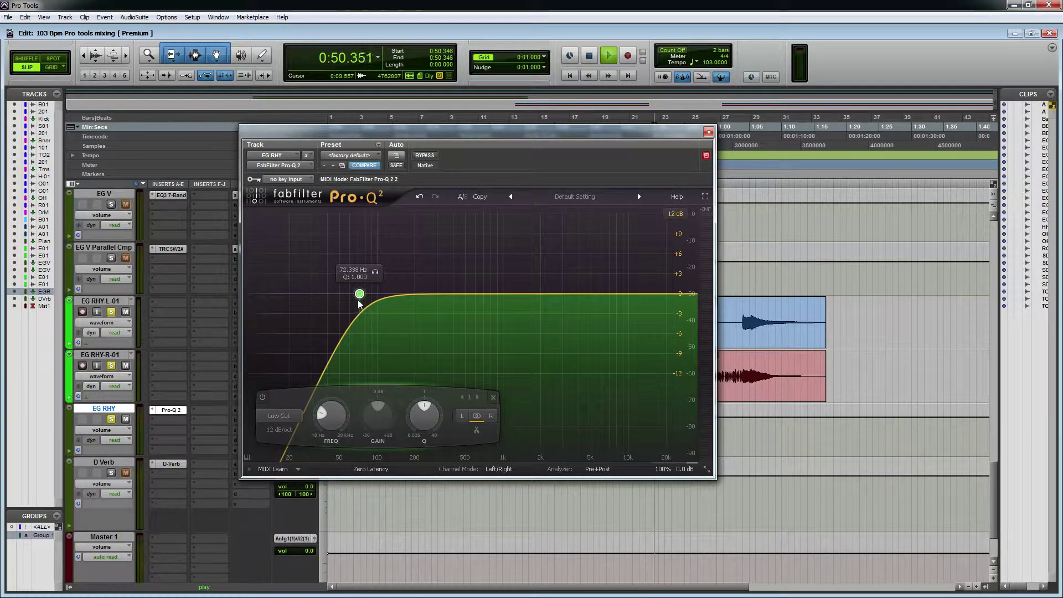
- Replay the selection and raise the Low Cut frequency of the EG RHY EQ to about 130 Hz
key(space)
drag(360, 294, 370, 294)
drag(445, 130, 420, 418)
click(593, 344)
drag(514, 419, 446, 177)
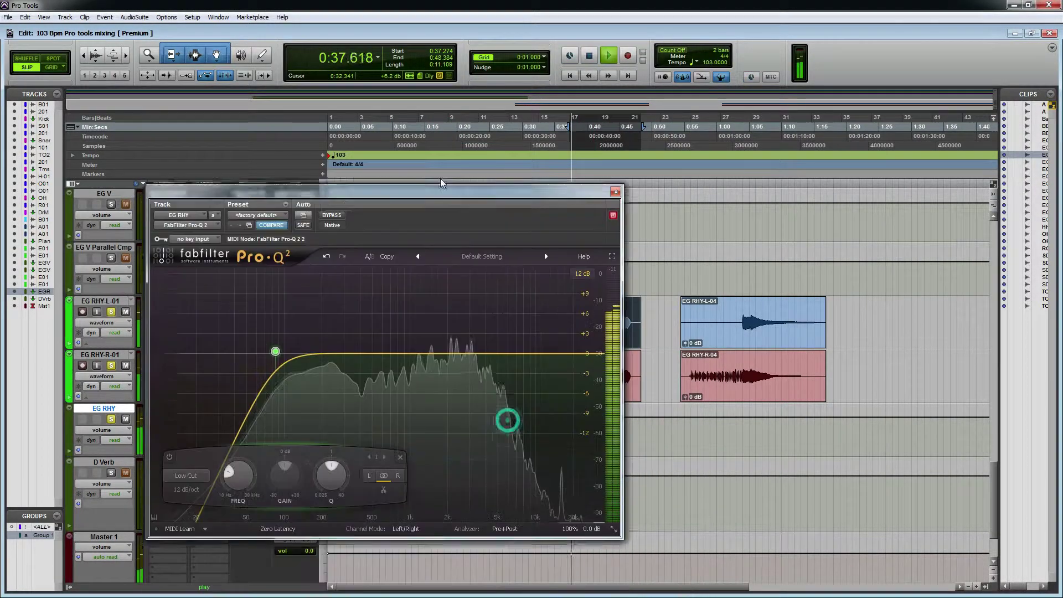
drag(275, 337, 304, 342)
- Add a bell cut of about 4.6 dB at 312 Hz with Q about 5, plus a small boost near 2 kHz on EG RHY
drag(420, 343, 347, 367)
scroll(421, 291, up, 5)
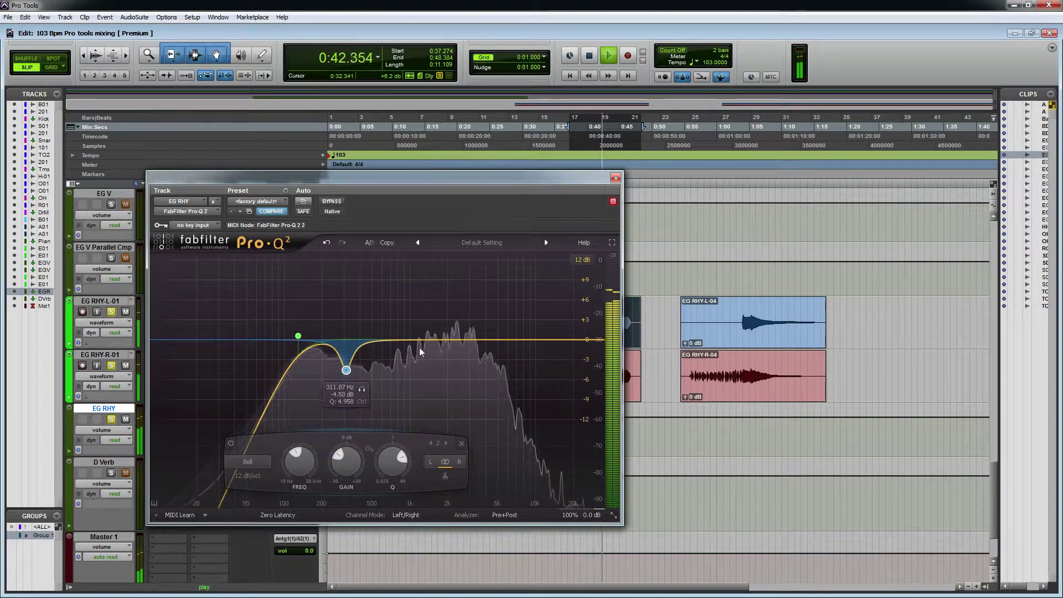
mouse_move(440, 340)
mouse_down()
mouse_move(437, 288)
mouse_move(381, 277)
mouse_move(387, 353)
mouse_move(450, 327)
mouse_up()
click(615, 178)
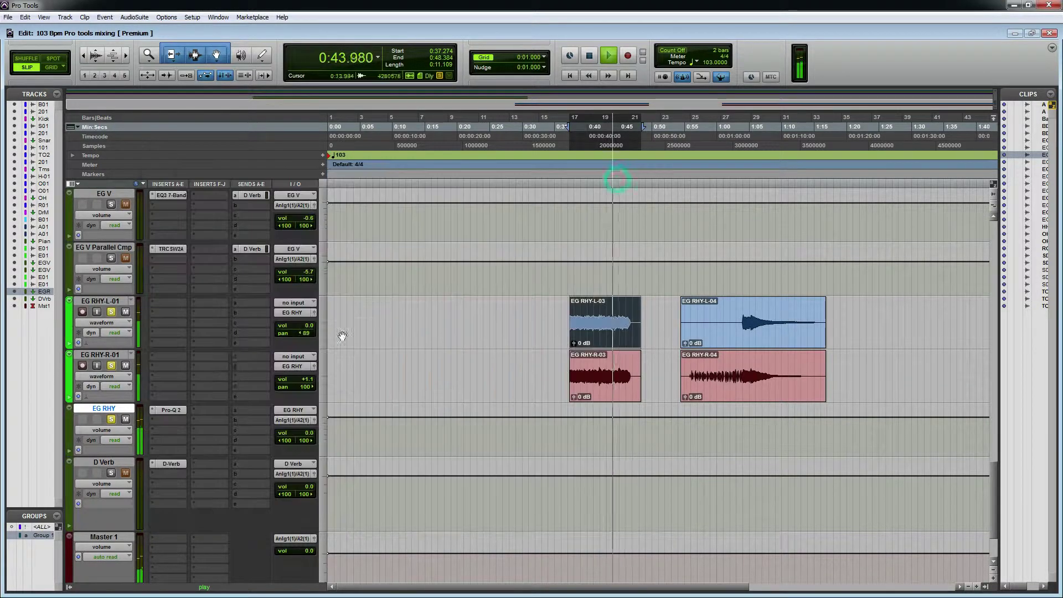
- Stop playback and insert the multi-mono FabFilter Saturn in the second insert slot of the EG RHY aux
key(space)
click(170, 421)
click(208, 441)
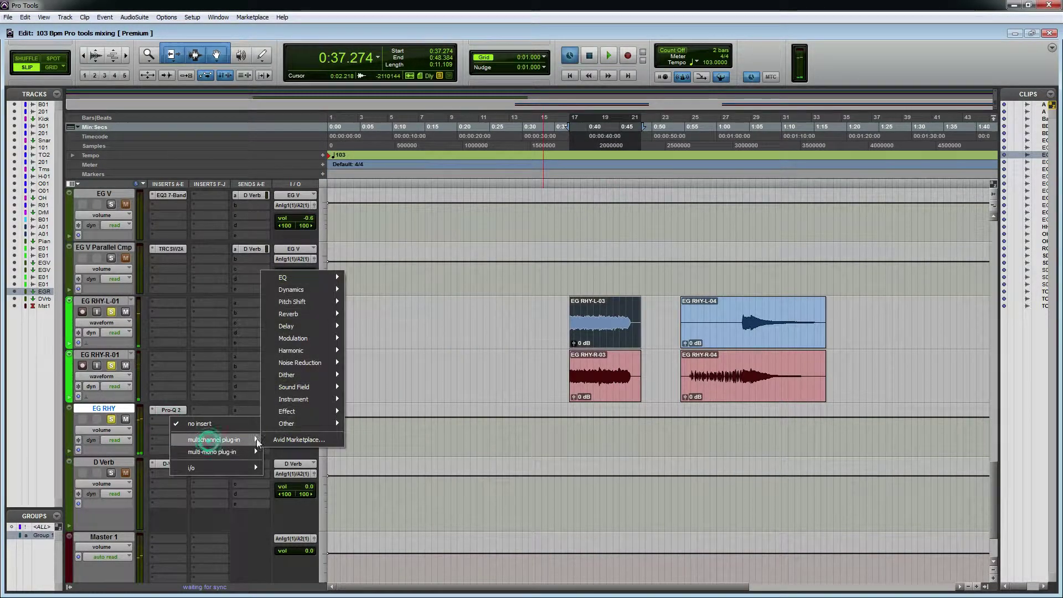
mouse_move(309, 290)
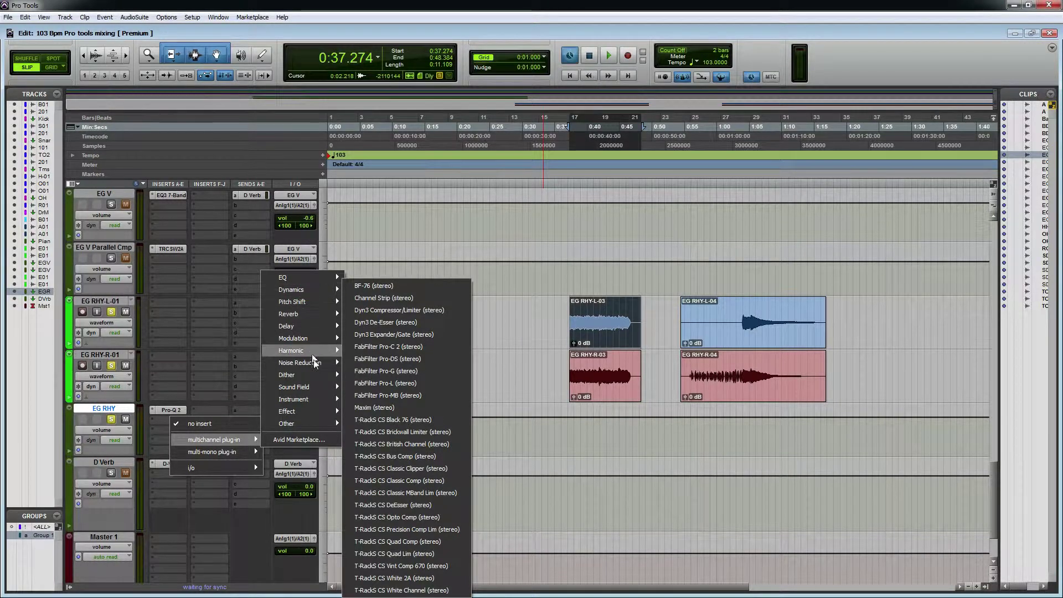
mouse_move(321, 380)
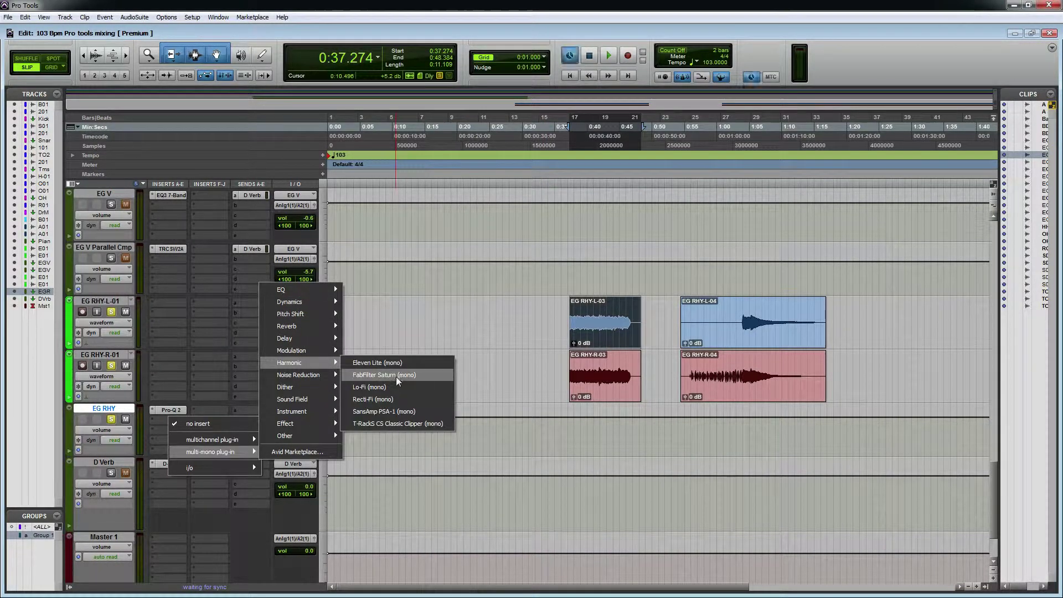
click(394, 375)
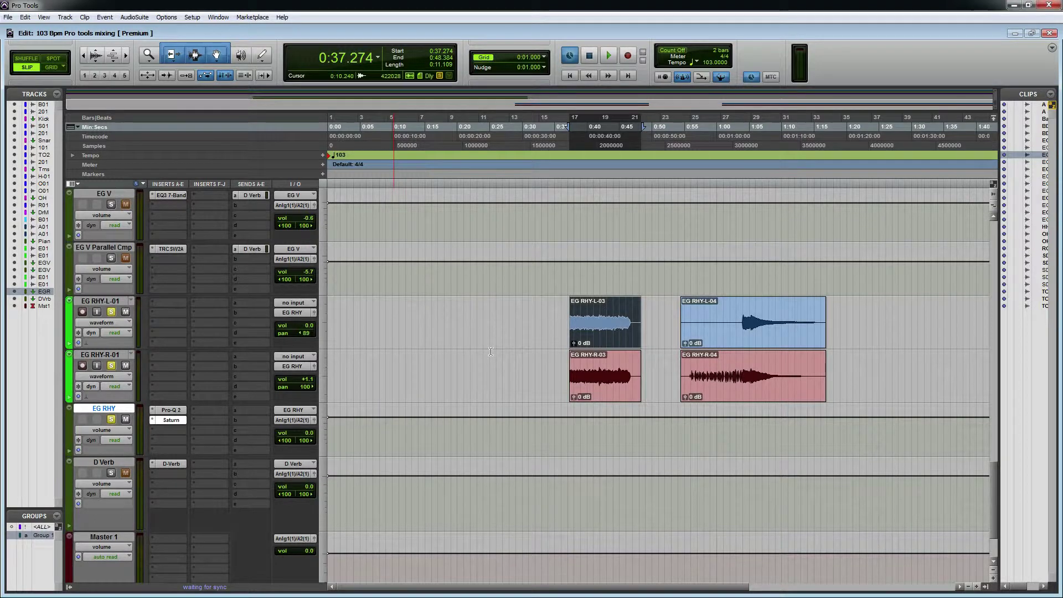
- Play the selection and compare the EG RHY guitars with Saturn bypassed and active
key(space)
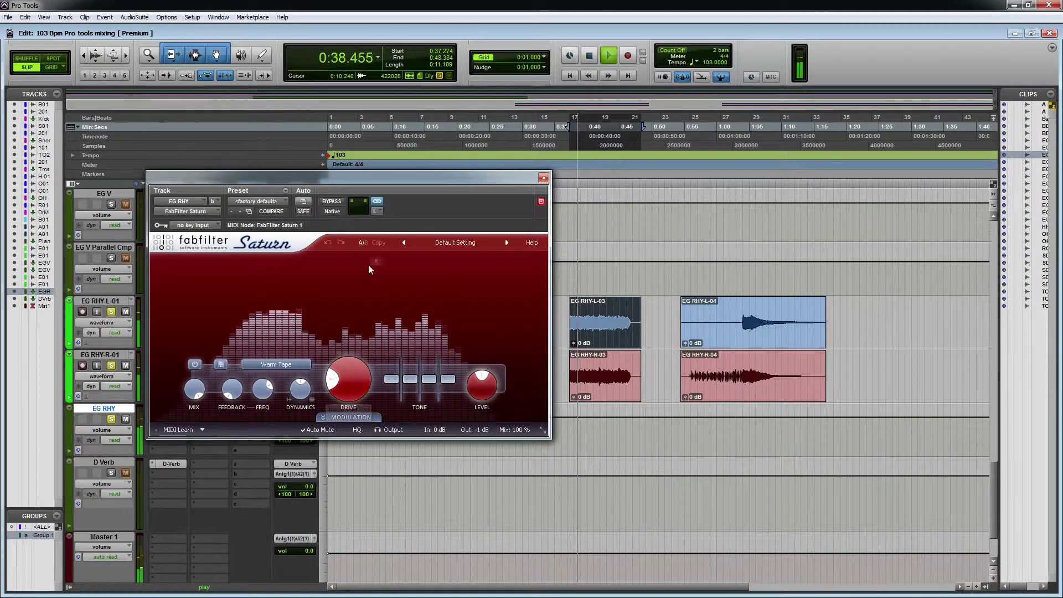
click(543, 178)
click(169, 419)
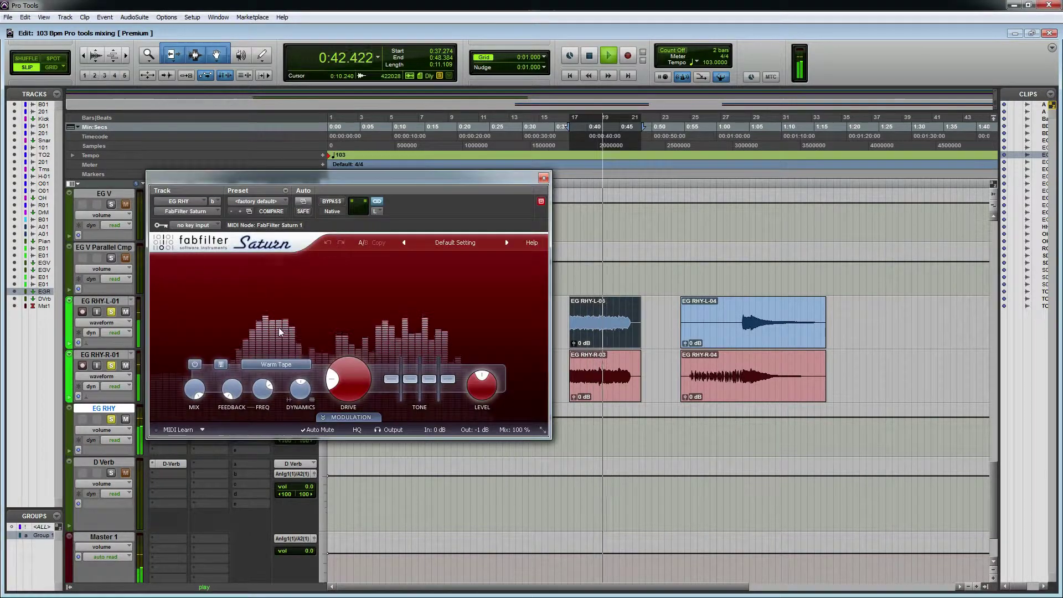
click(335, 202)
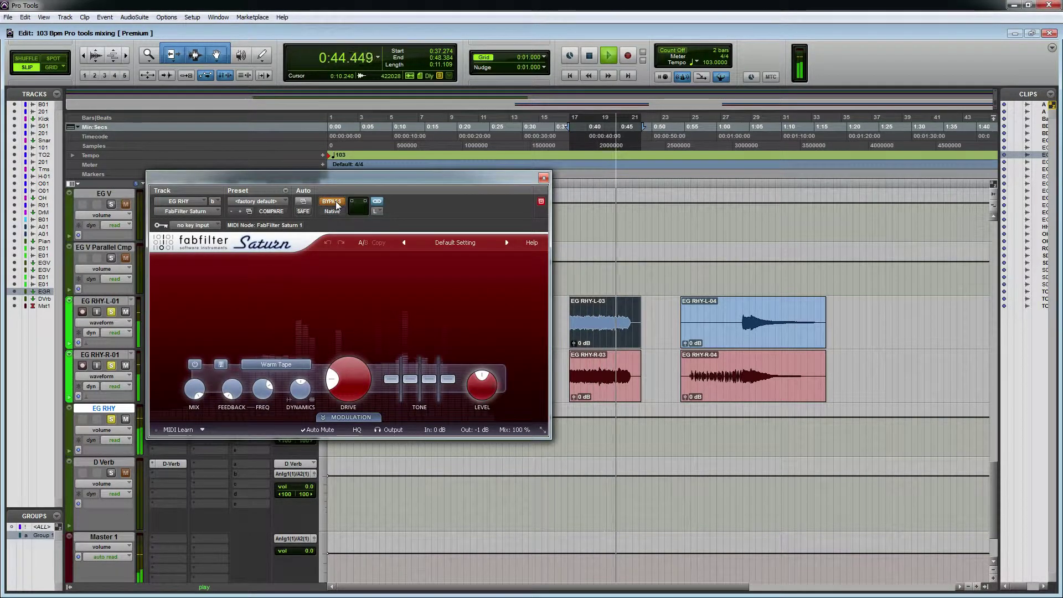
click(335, 202)
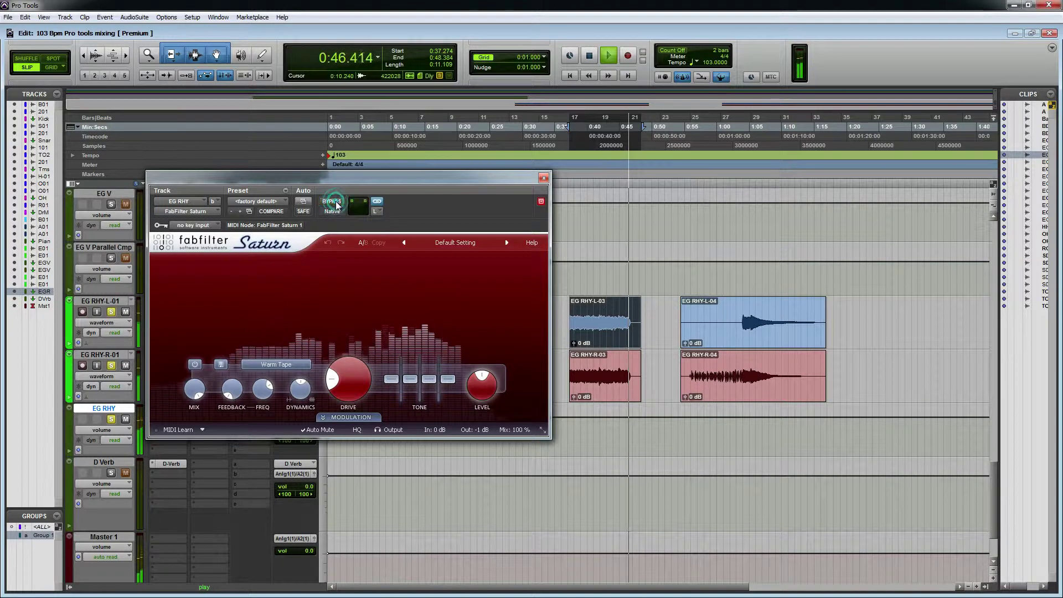
key(space)
key(space)
key(alt+space)
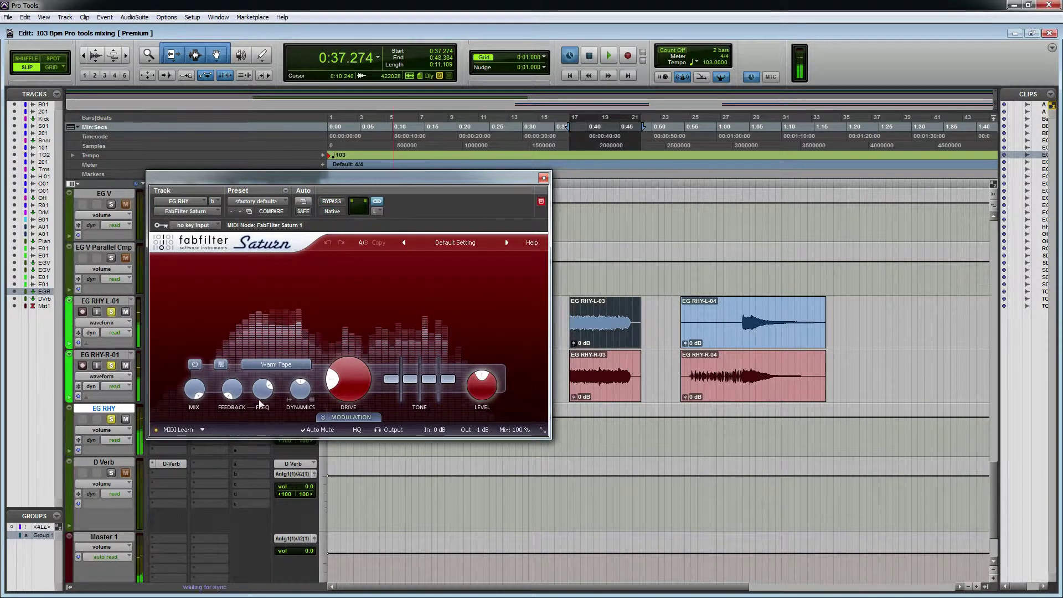
- Audition other Saturn distortion styles, including Warm Tube, and set the style to Broken Tube
click(289, 365)
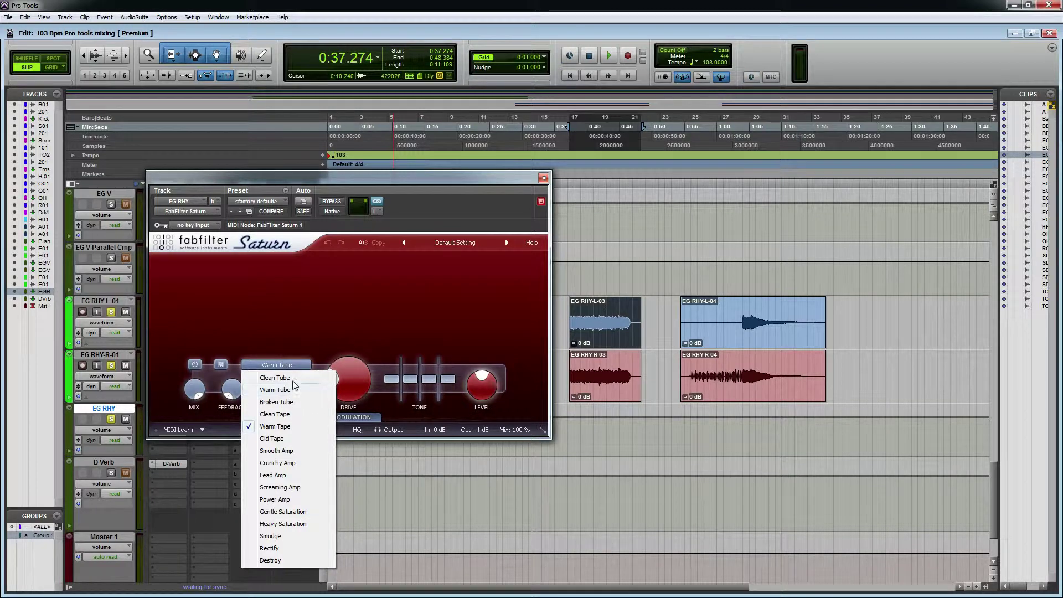
click(284, 390)
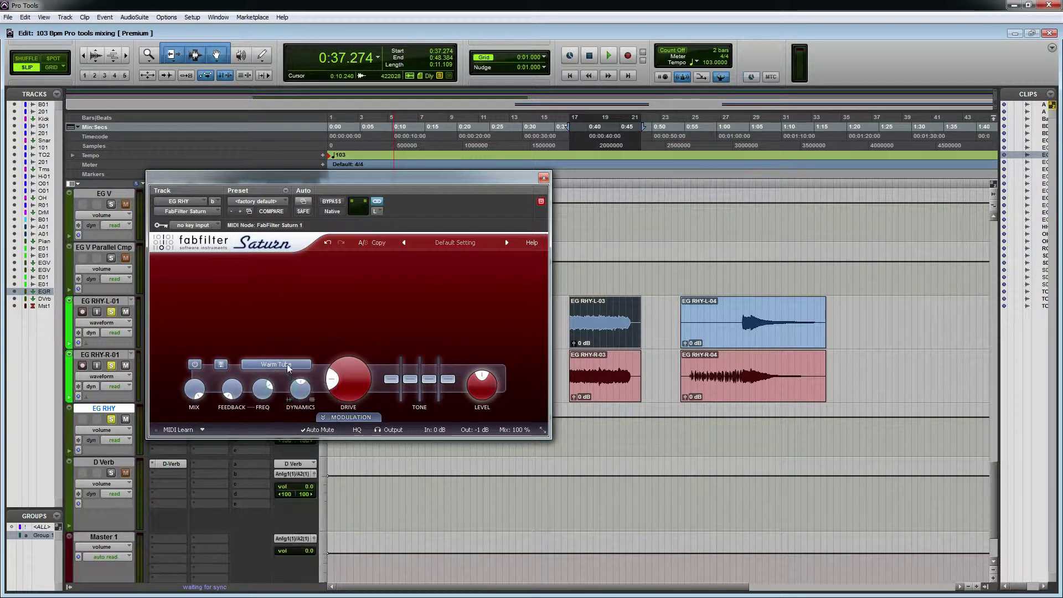
click(288, 368)
click(276, 402)
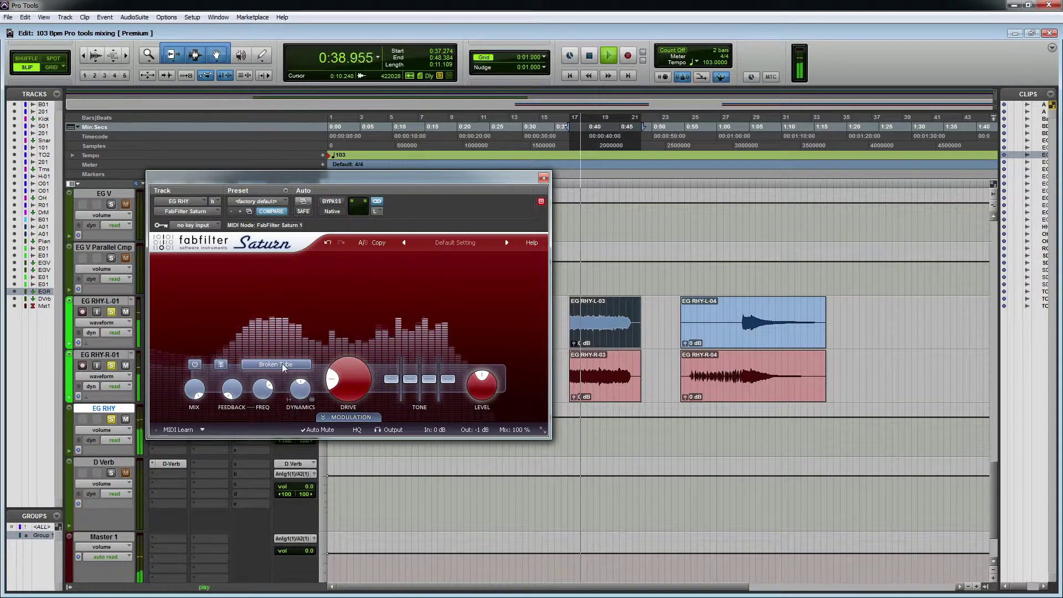
click(276, 364)
click(281, 456)
click(280, 365)
click(278, 402)
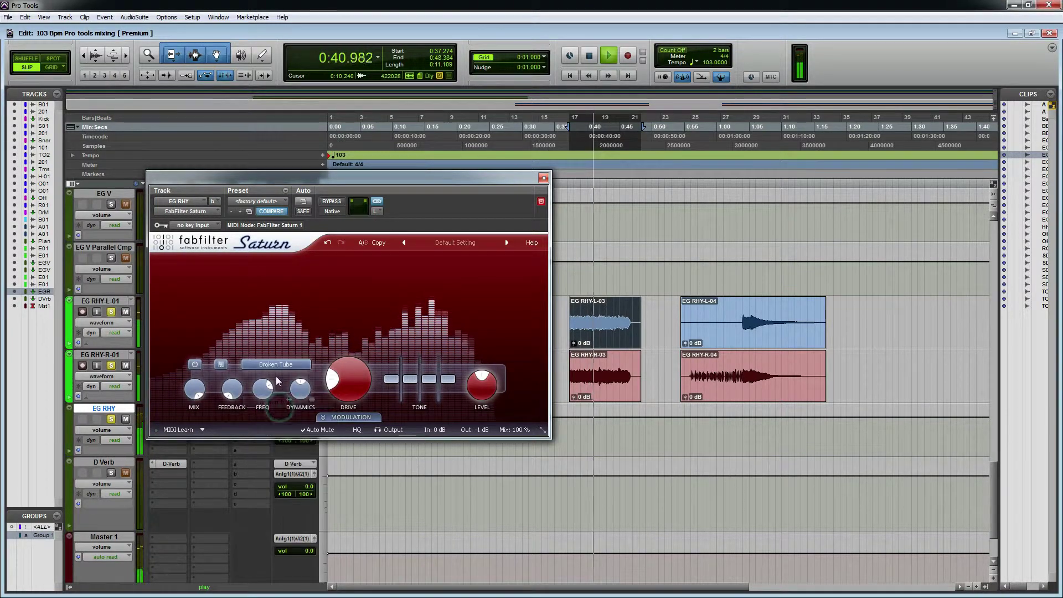
key(space)
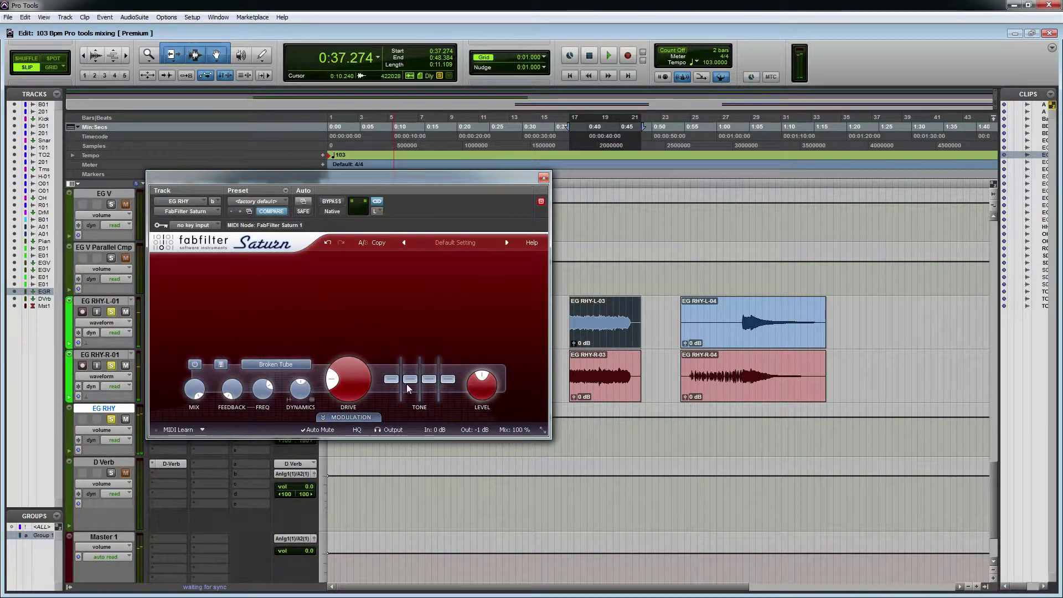
- Lower Saturn's first and third Tone sliders, raise the second and fourth, adjust the Drive while listening, and close the plug-in
key(space)
drag(396, 379, 435, 385)
drag(357, 366, 346, 394)
key(ctrl+j)
key(space)
key(space)
click(543, 177)
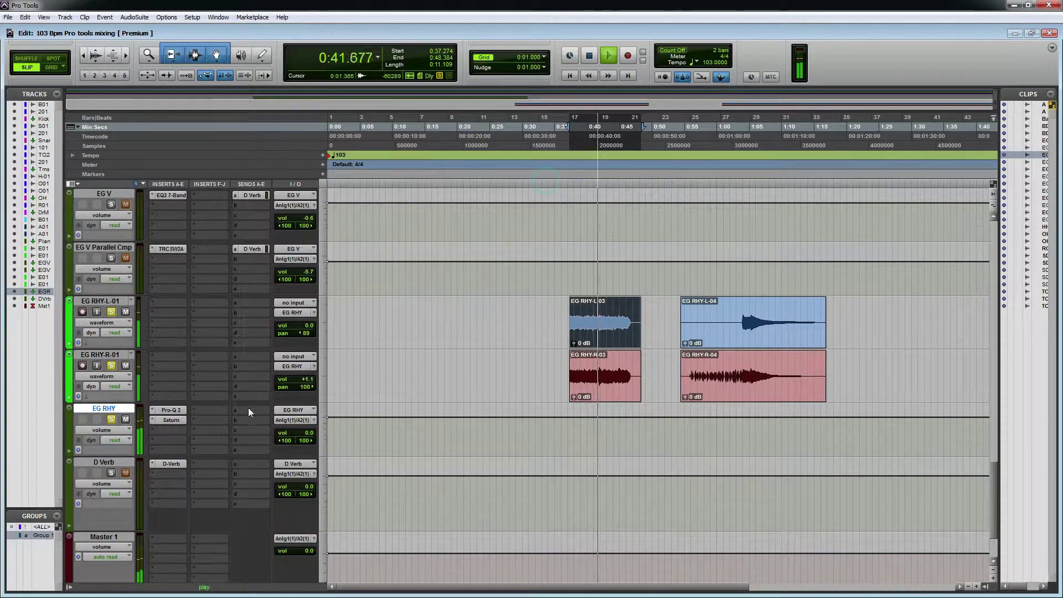
- Reopen Saturn on EG RHY, fine-tune the Drive amount, replay the selection and close the plug-in
click(171, 422)
drag(344, 390, 344, 383)
key(space)
key(space)
click(544, 178)
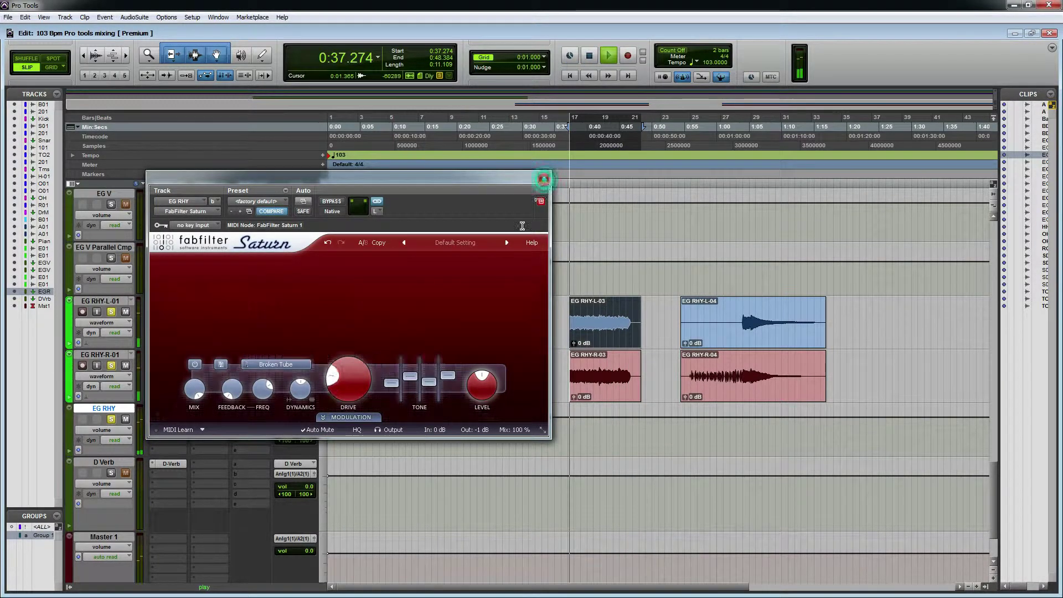
click(544, 178)
- Try the multichannel FabFilter Volcano 2 in the third insert slot of the EG RHY aux
click(171, 429)
mouse_move(210, 449)
mouse_move(304, 423)
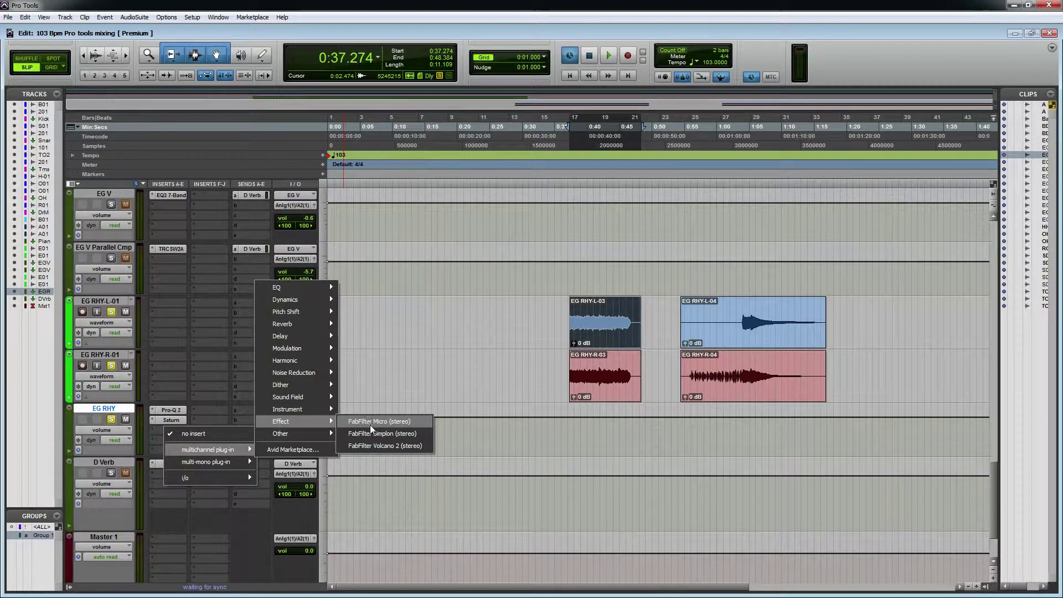
click(378, 446)
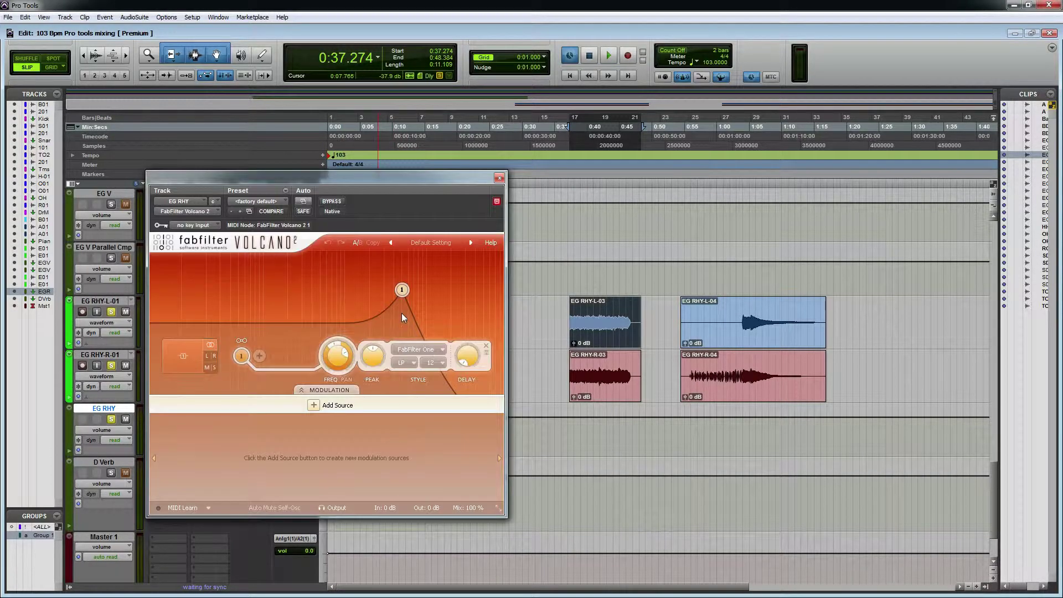
drag(324, 178, 538, 157)
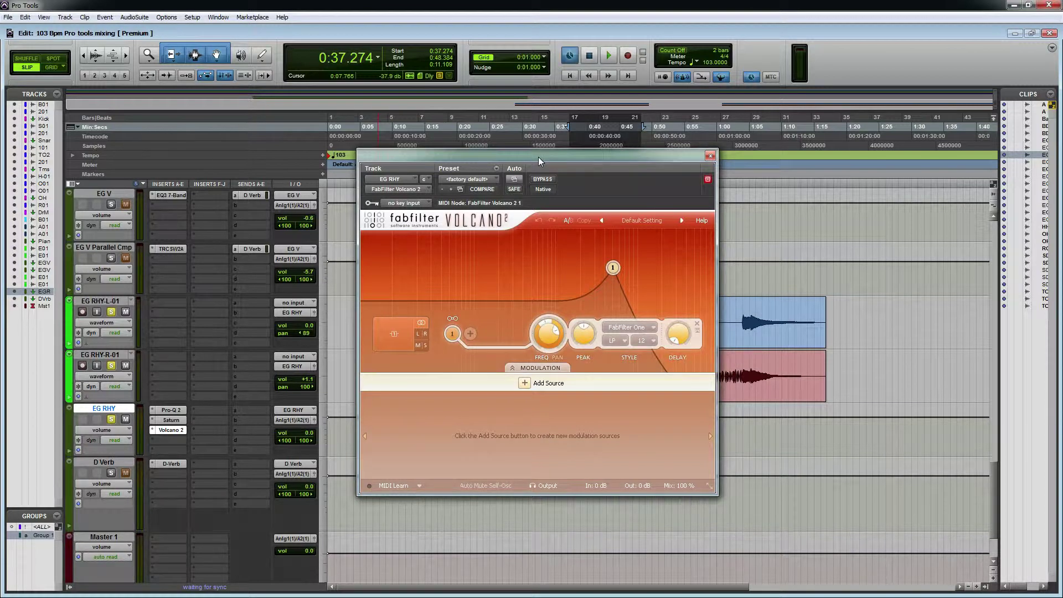
drag(495, 155, 450, 135)
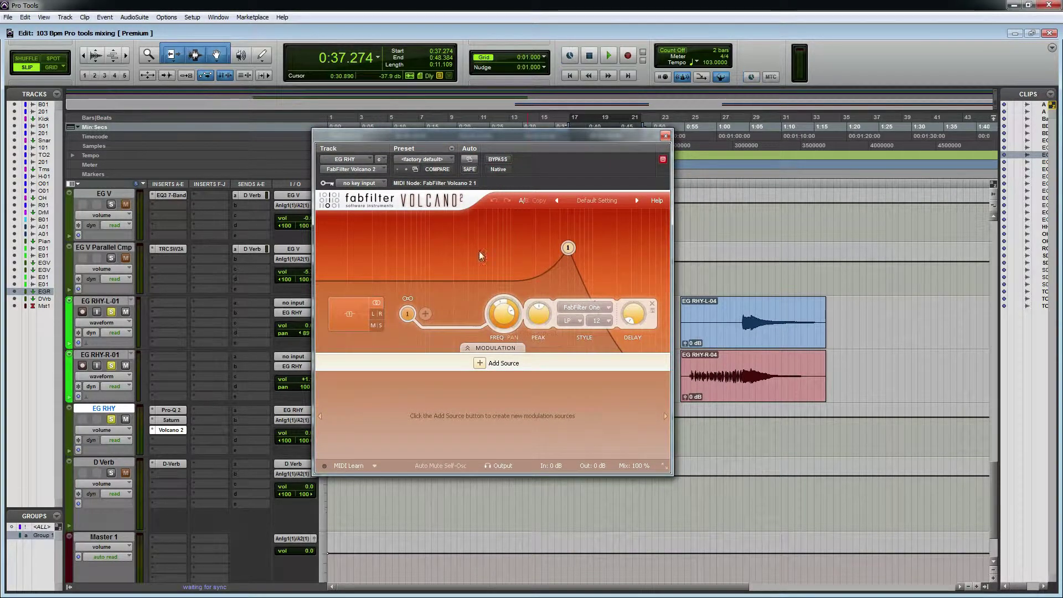
- Try Volcano 2's Phaser & Flanger presets Lazer Chorus bM and Liquid Phaser bM, auditioning the latter on EG RHY
click(597, 202)
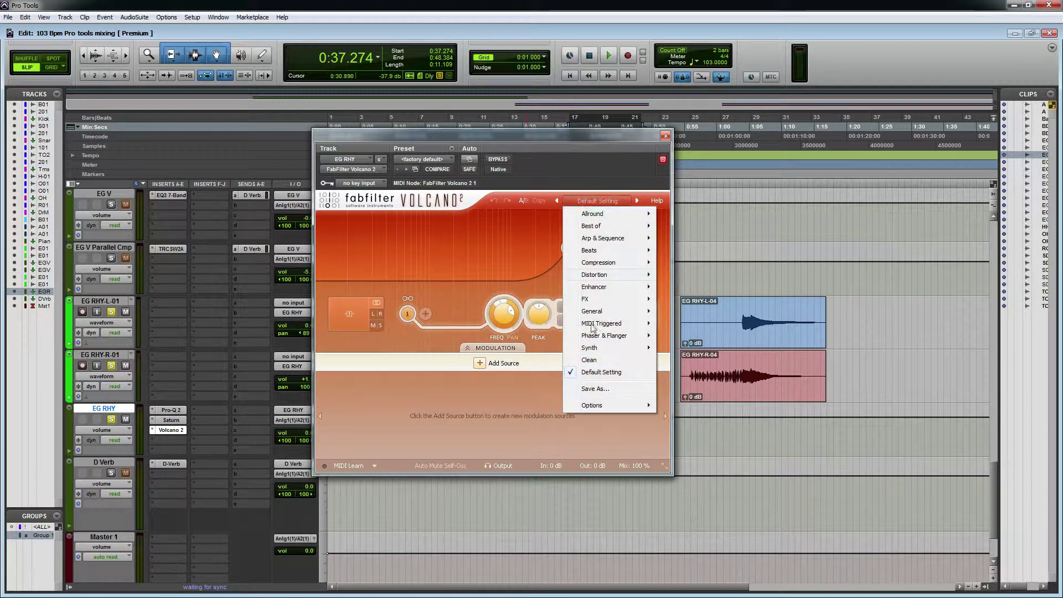
click(617, 340)
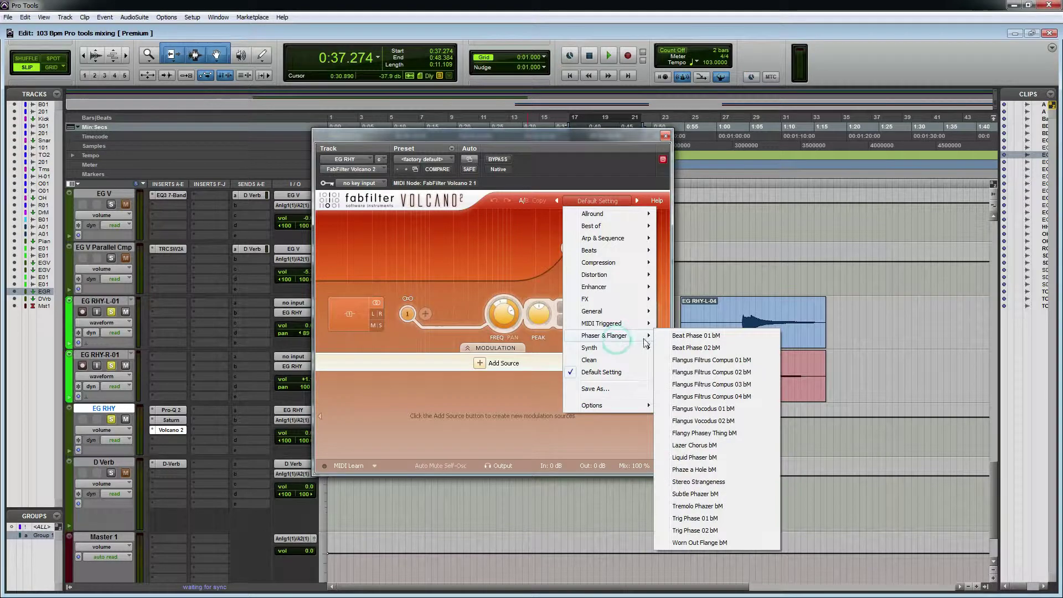
click(708, 449)
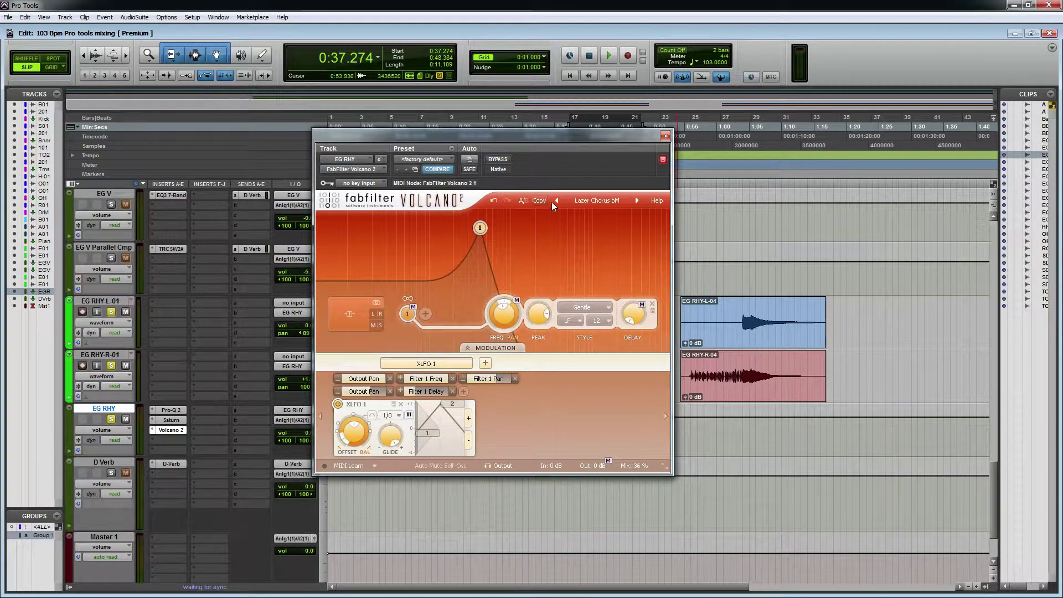
click(593, 200)
click(611, 335)
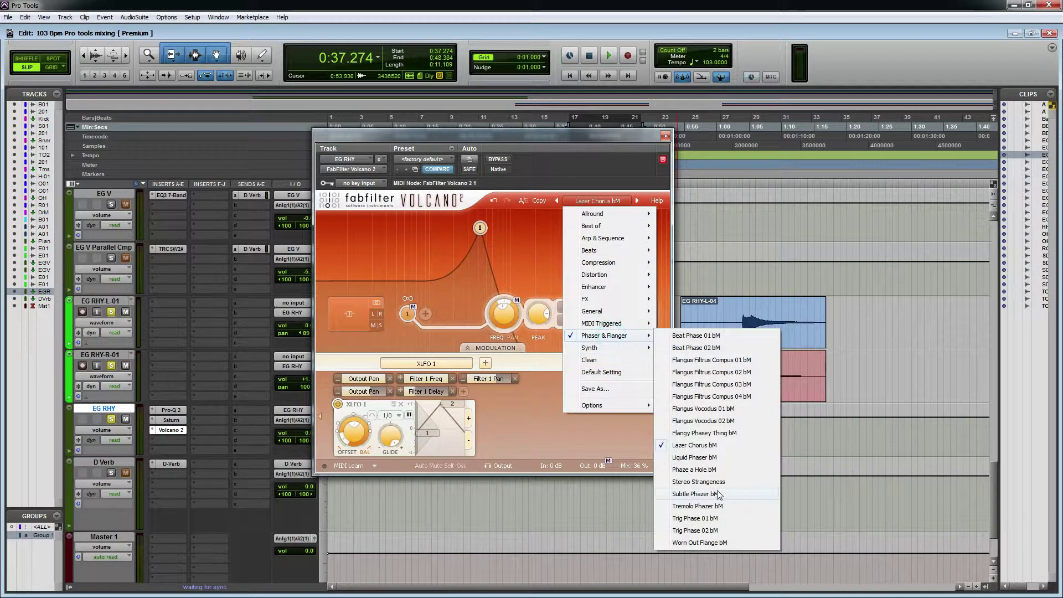
click(719, 459)
key(space)
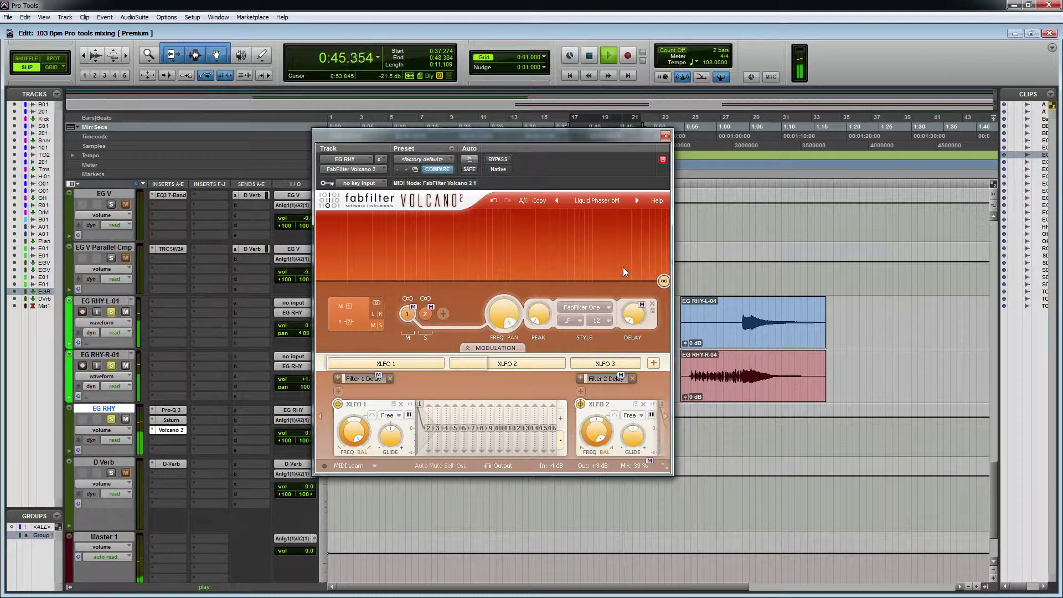
key(ctrl+j)
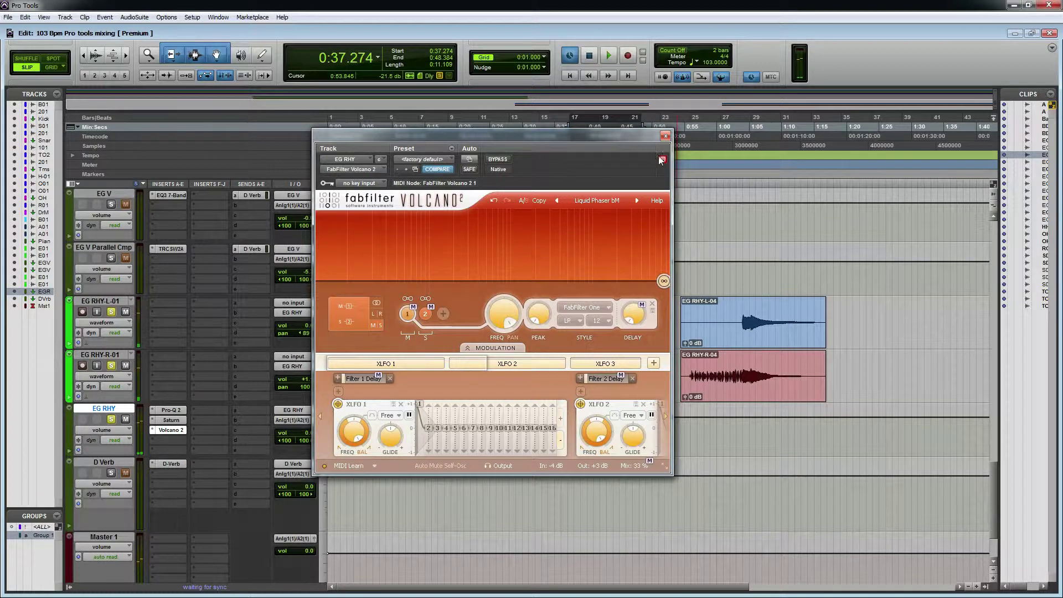
- Close Volcano 2, remove it from the third insert of EG RHY and replay the selection
click(665, 137)
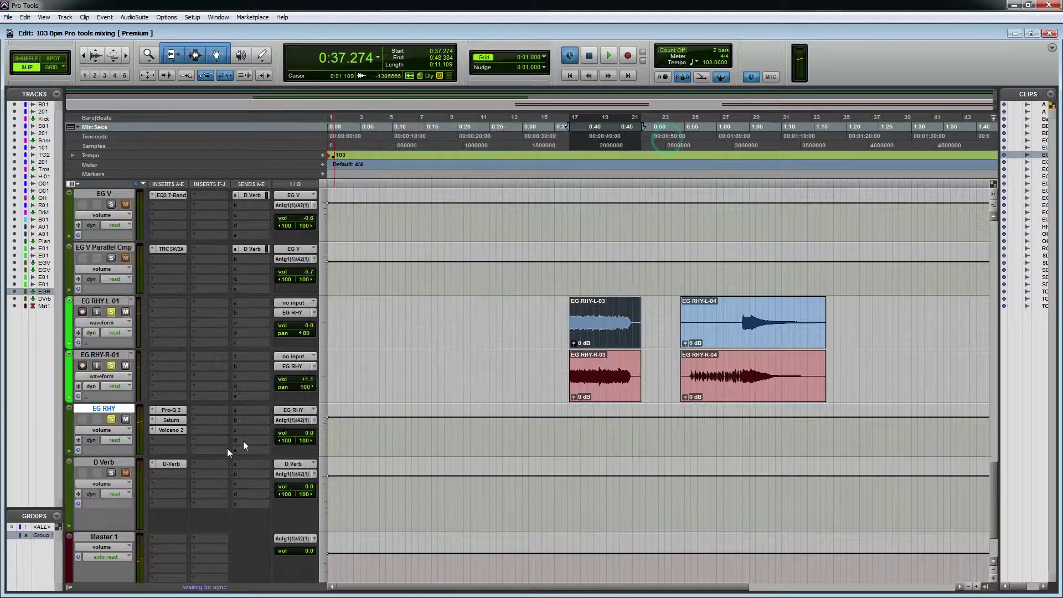
right_click(164, 430)
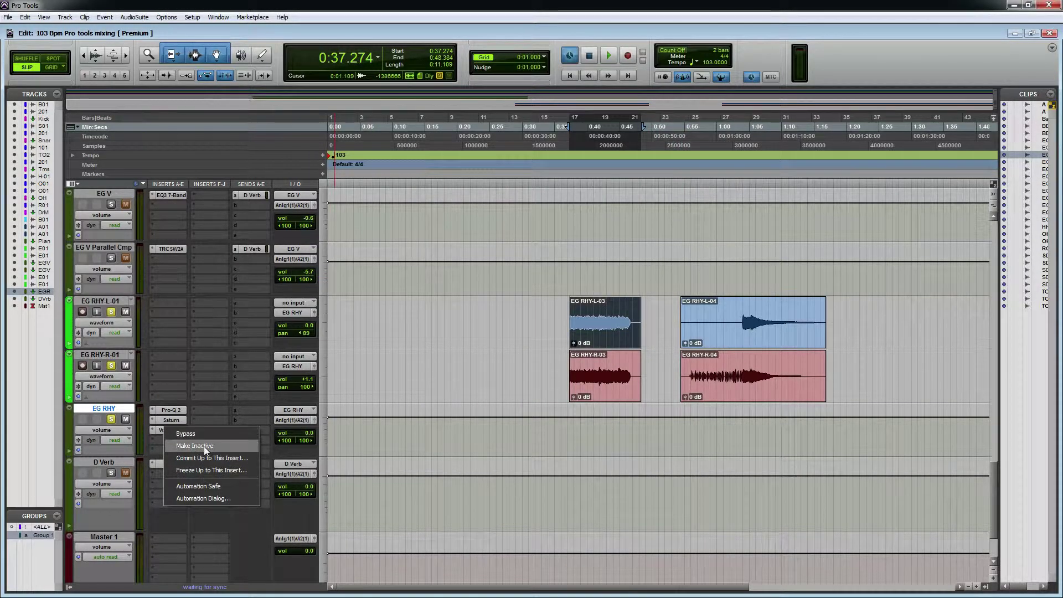
drag(156, 431, 181, 437)
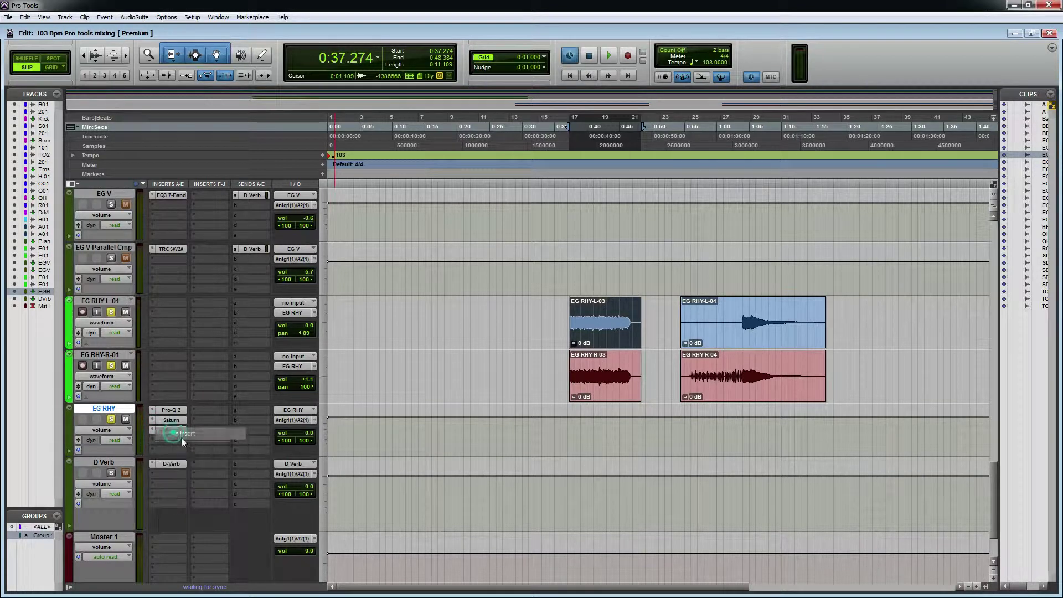
key(space)
key(space)
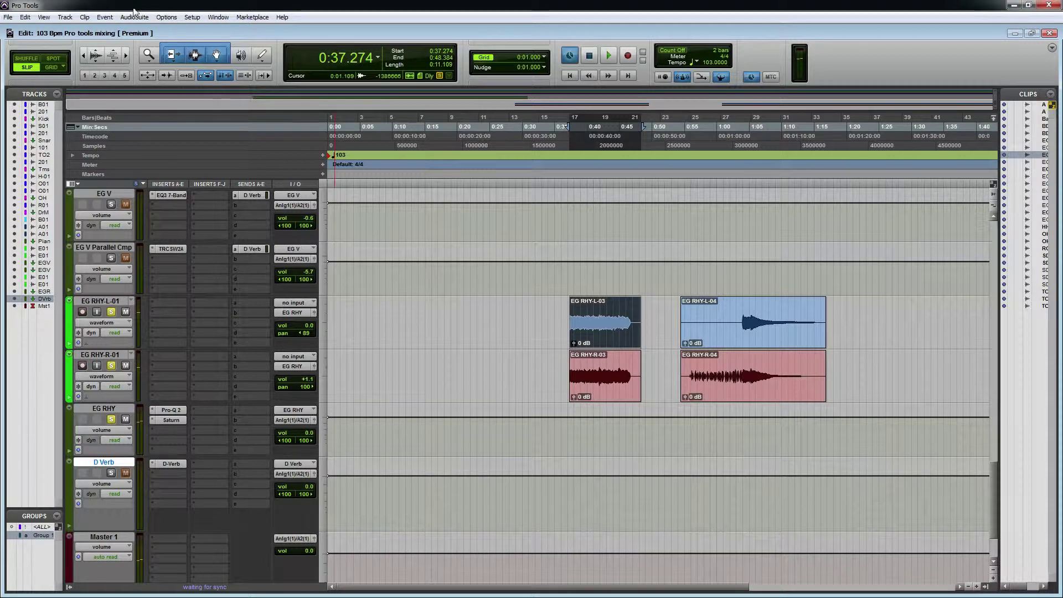
- Create one stereo Aux Input track and move it between EG RHY and D Verb
click(112, 18)
click(76, 31)
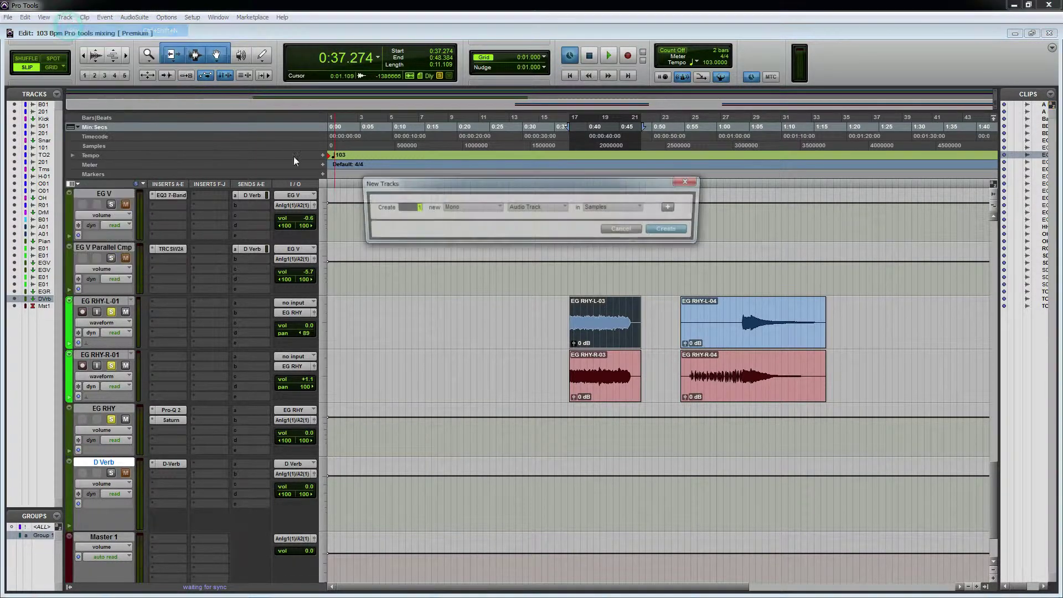
click(451, 208)
click(474, 223)
click(520, 206)
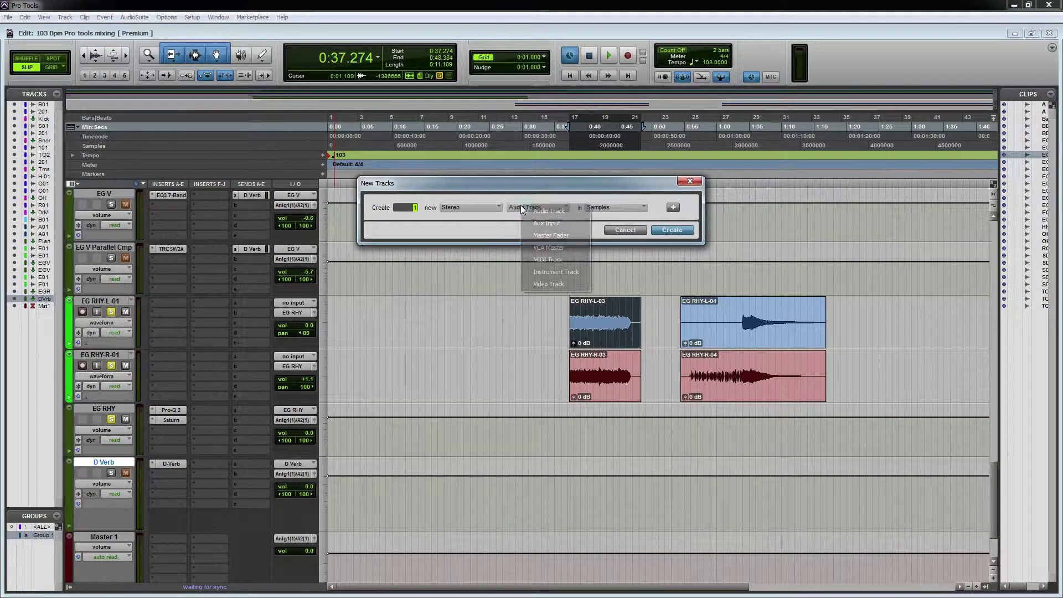
click(564, 224)
click(673, 229)
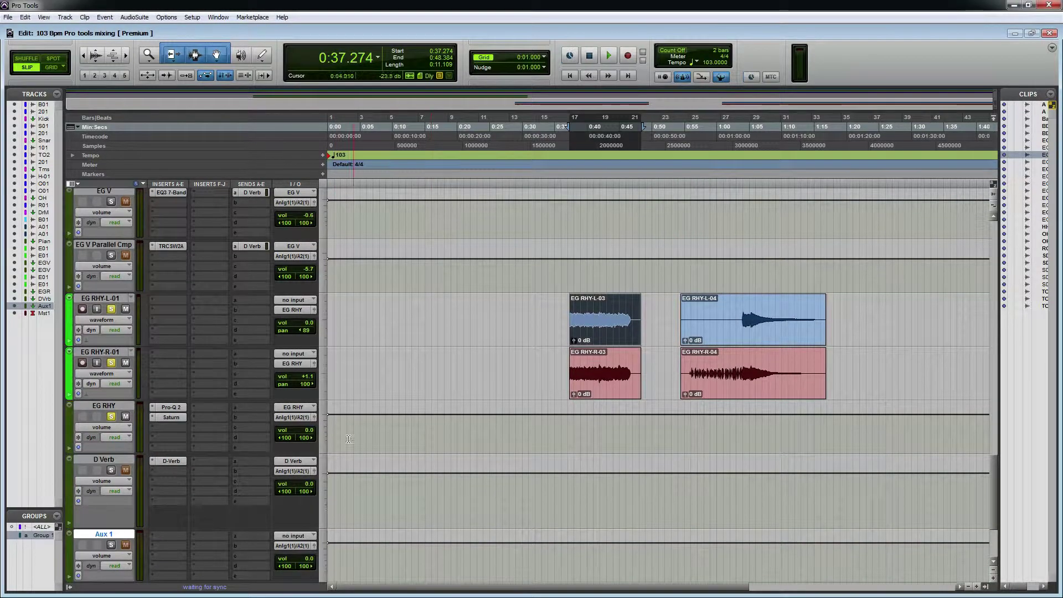
scroll(349, 439, down, 3)
drag(116, 398, 119, 318)
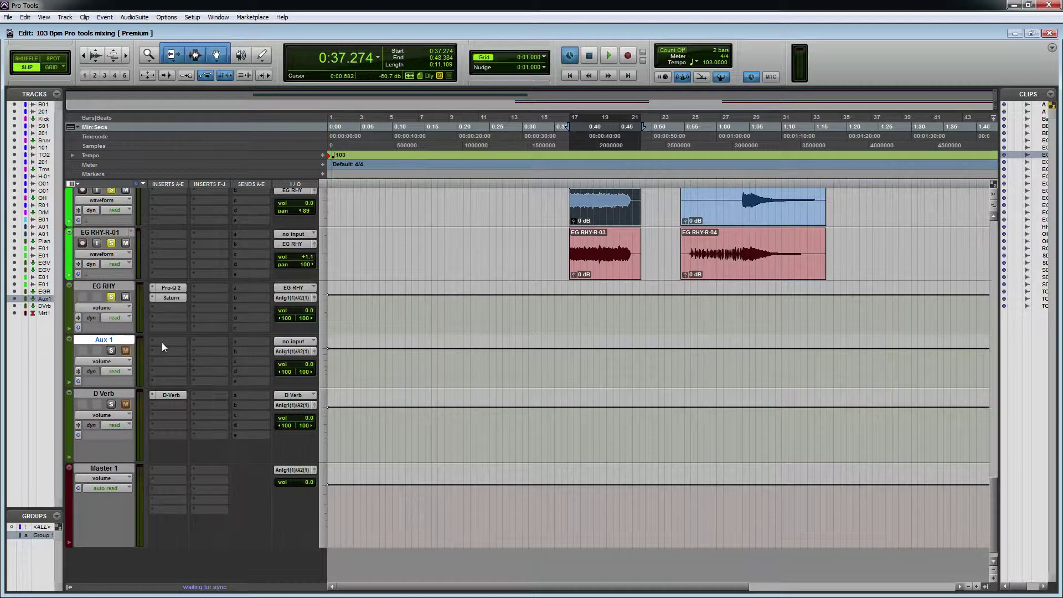
- Insert the multichannel FabFilter Volcano 2 in the first insert slot of Aux 1 and look through its filter styles
click(164, 347)
click(187, 357)
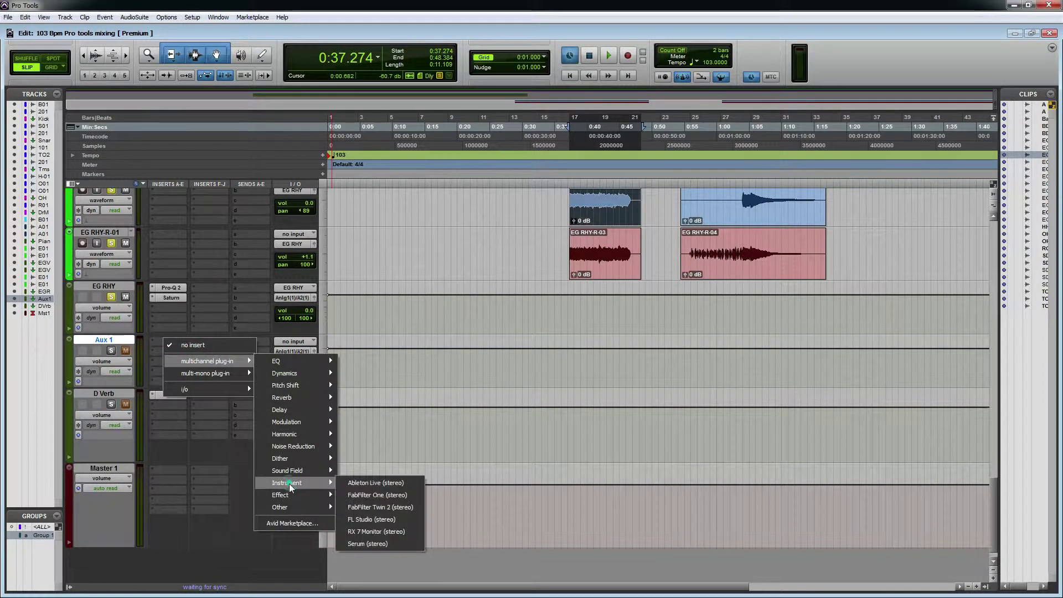
mouse_move(324, 495)
click(381, 520)
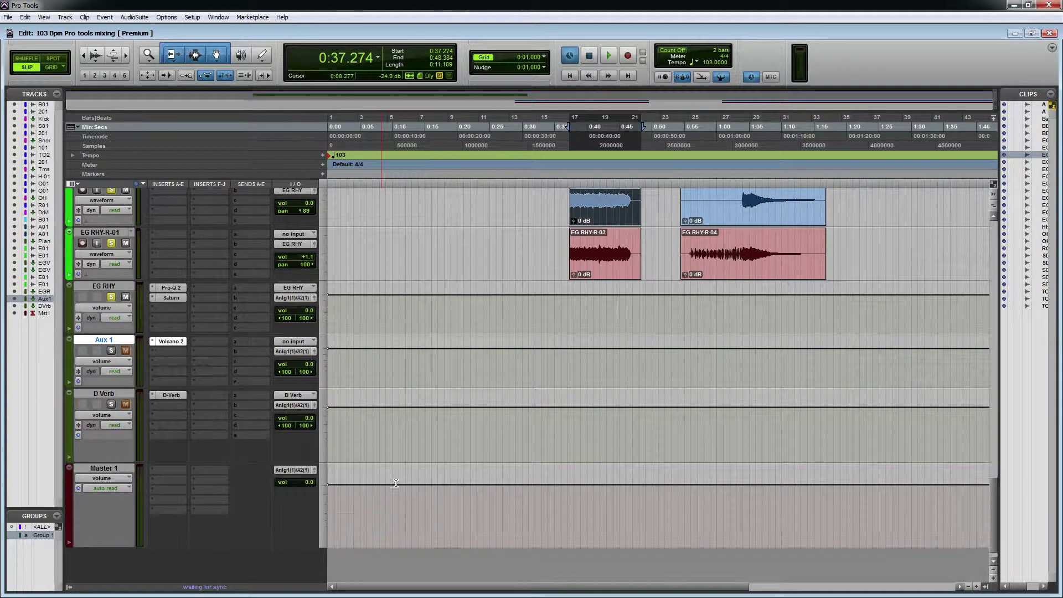
click(590, 309)
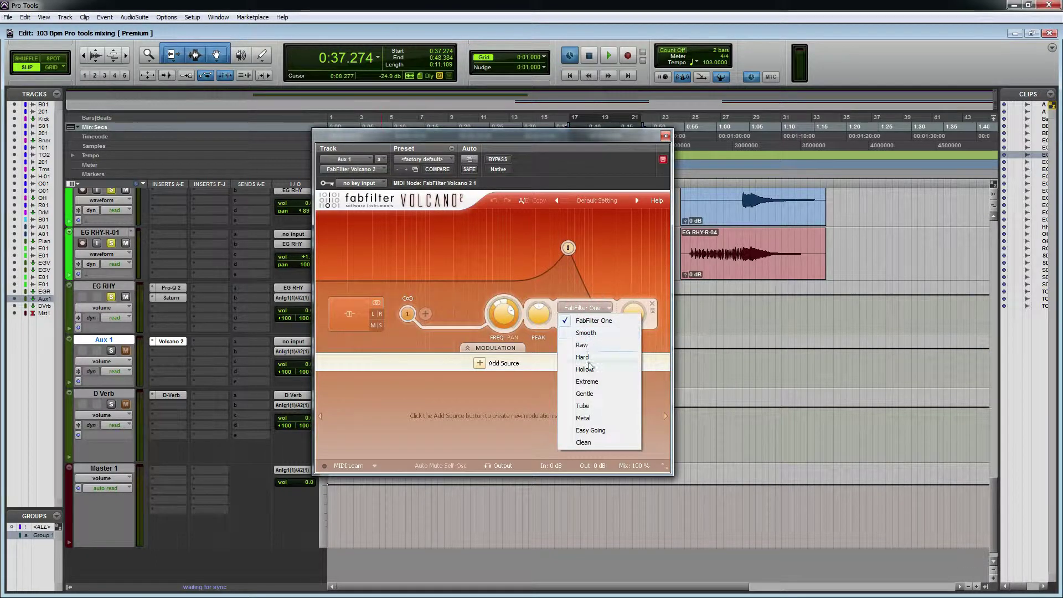
- Try Volcano 2's Clean preset, load the Phaser & Flanger preset Liquid Phaser bM instead and close the plug-in
click(599, 201)
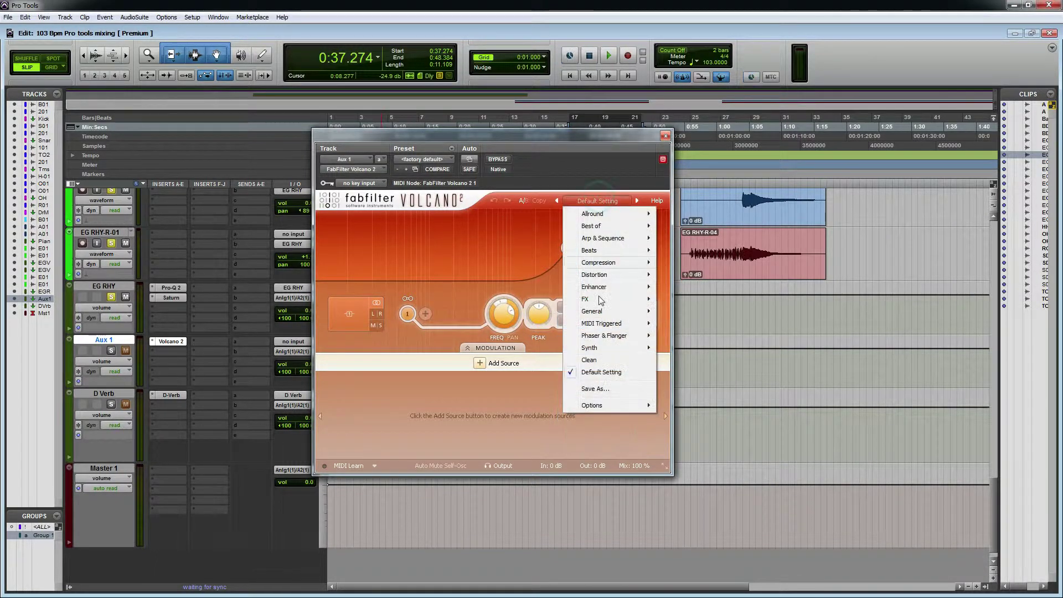
click(607, 361)
click(587, 201)
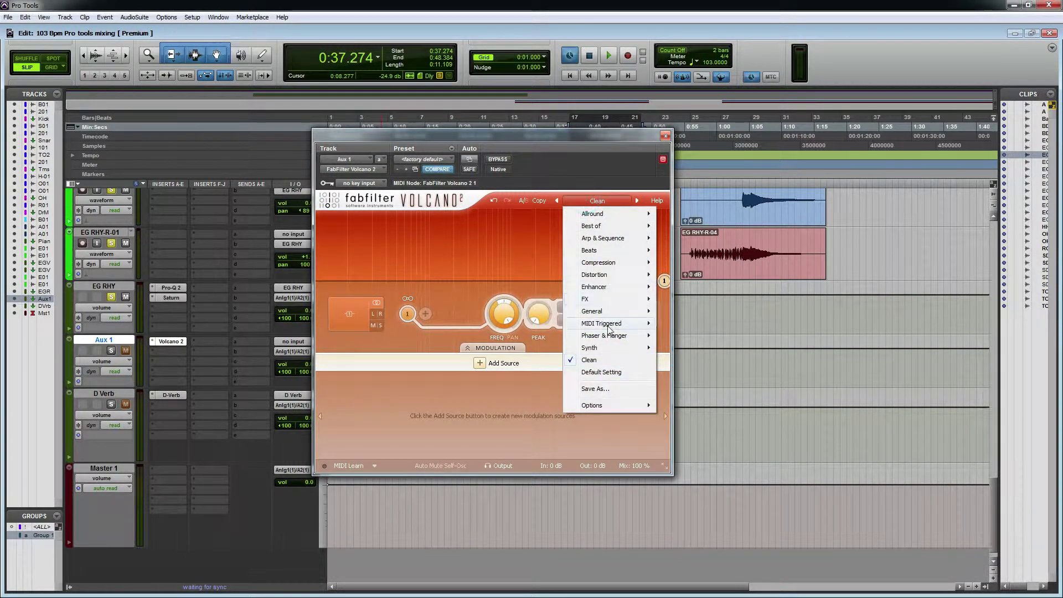
mouse_move(612, 337)
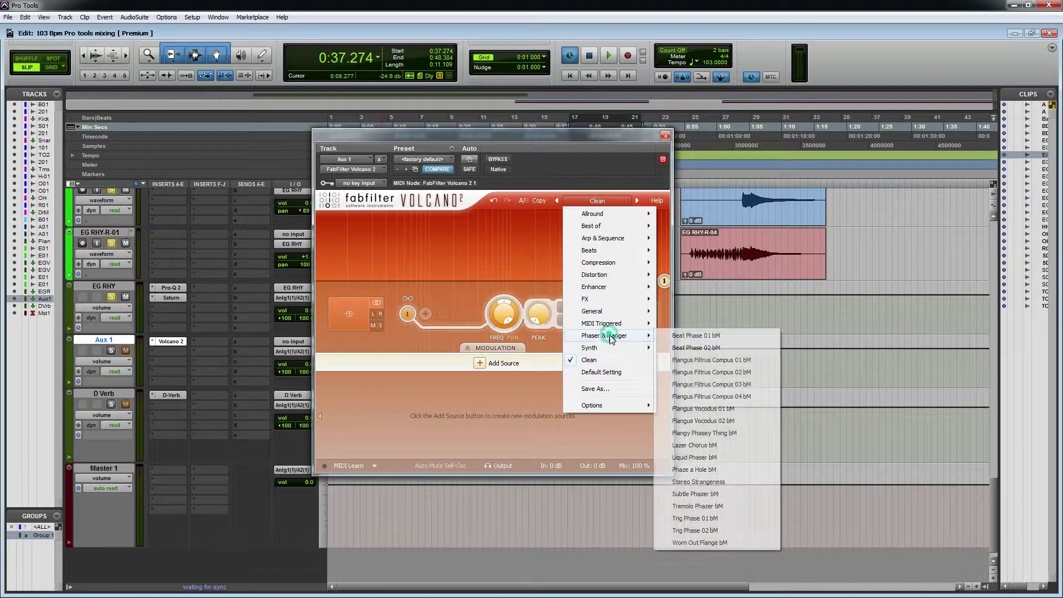
click(716, 458)
click(665, 137)
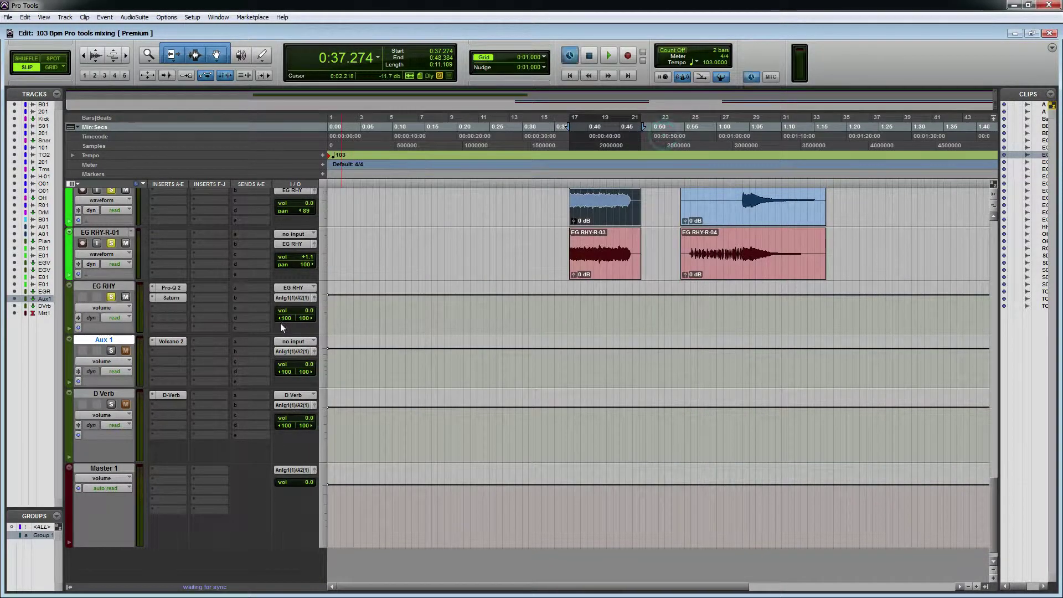
- Rename the Aux 1 track as Crous
key(space)
key(space)
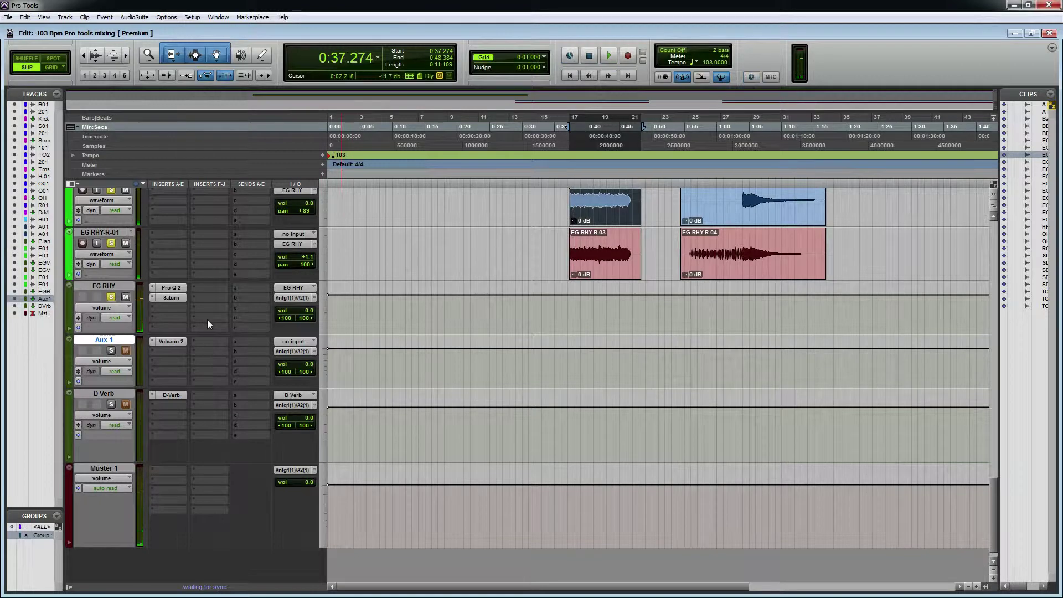
key(space)
key(space)
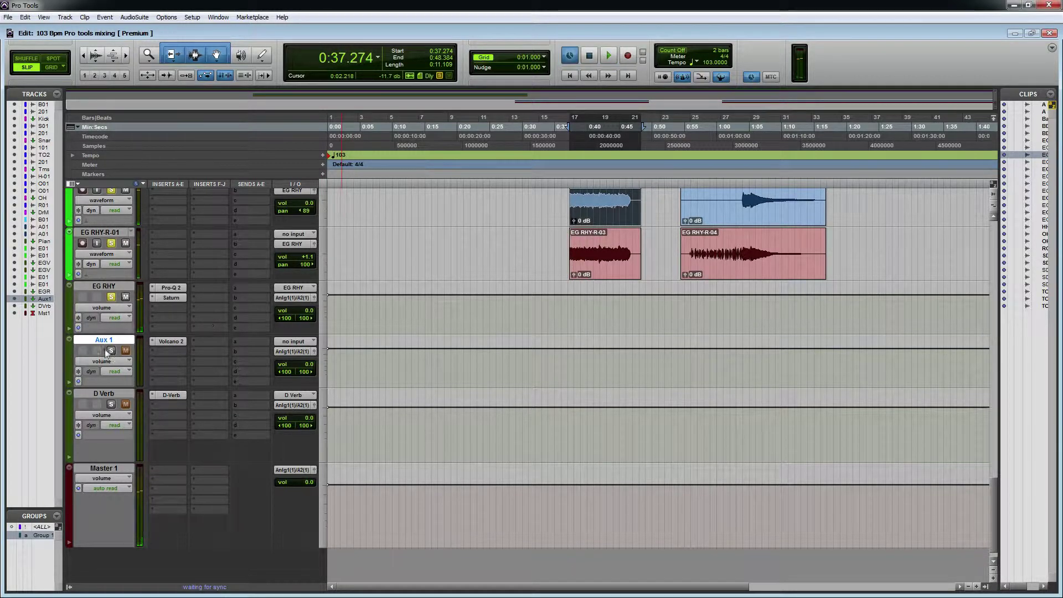
double_click(105, 340)
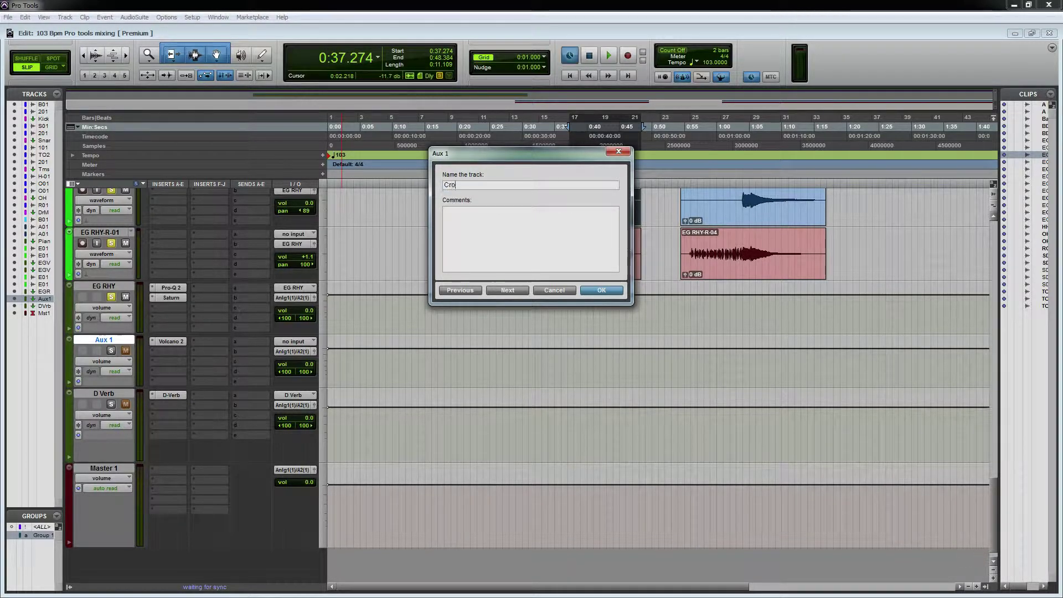
text(Crous)
key(Return)
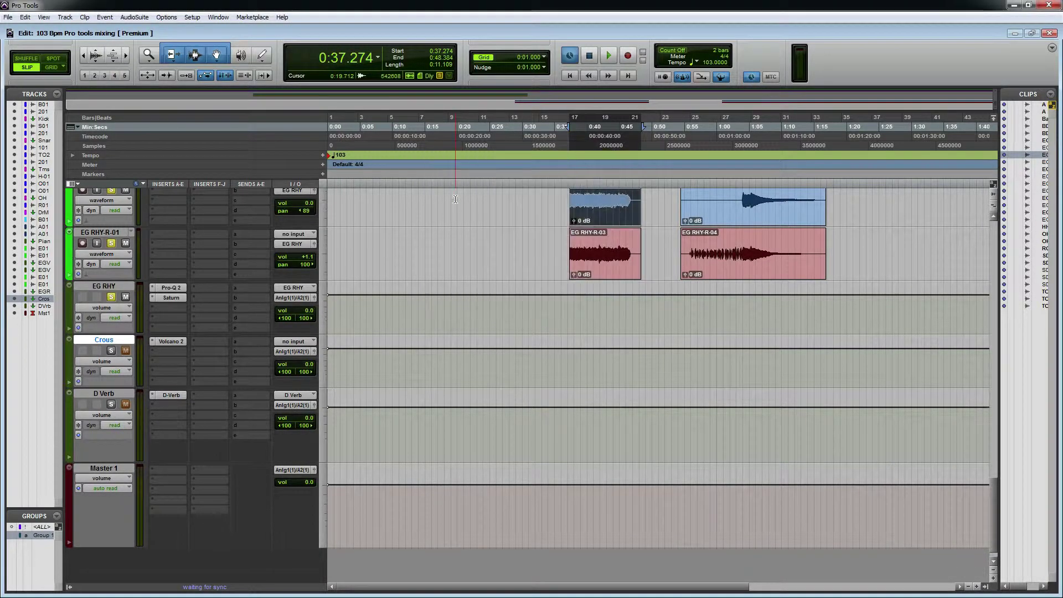
- Assign the first send of EG RHY to the stereo Crous track
key(space)
key(space)
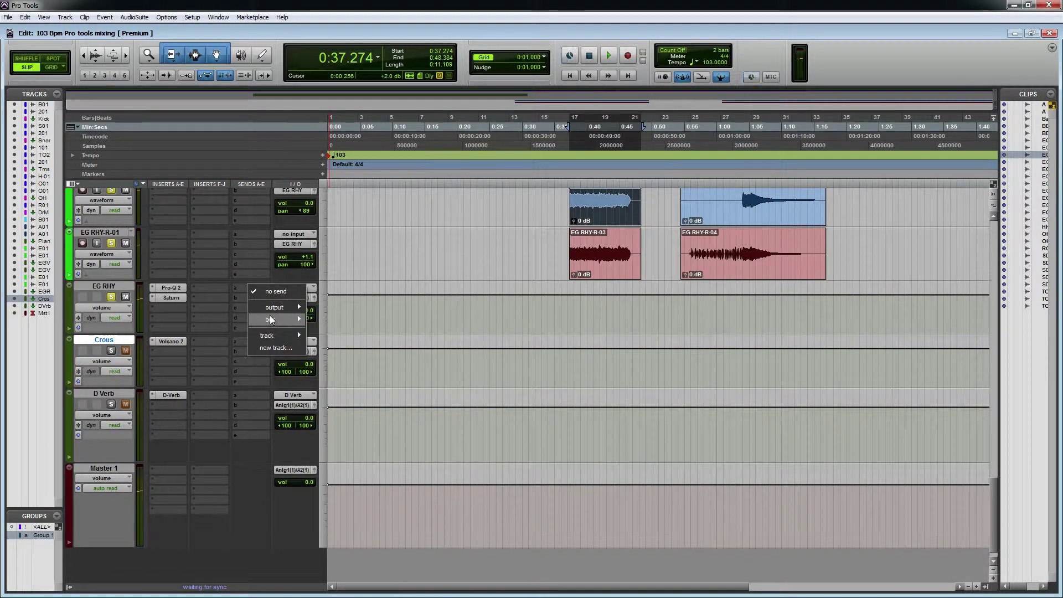
mouse_move(276, 310)
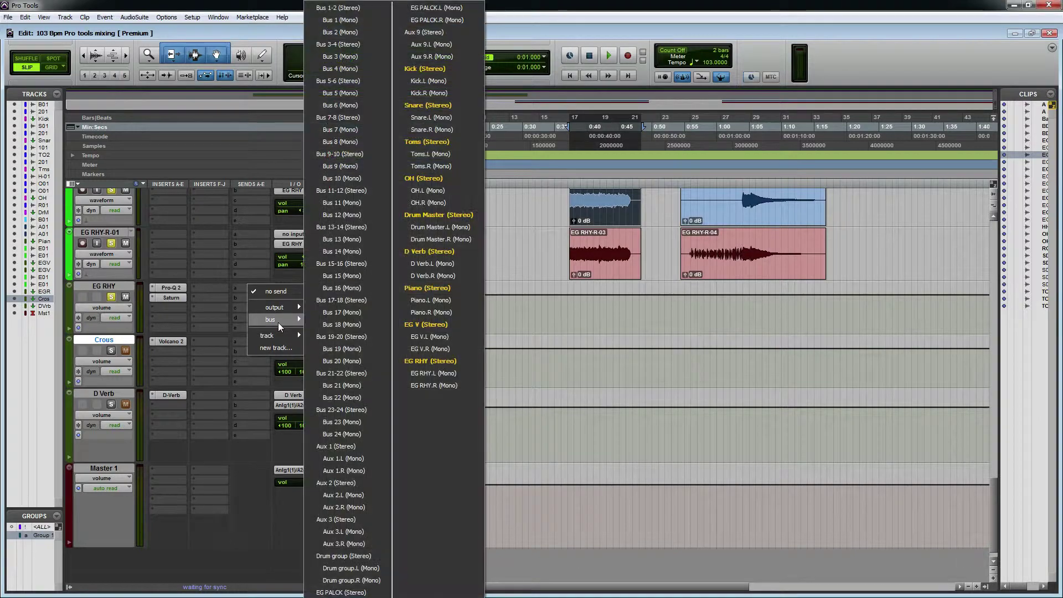
mouse_move(298, 333)
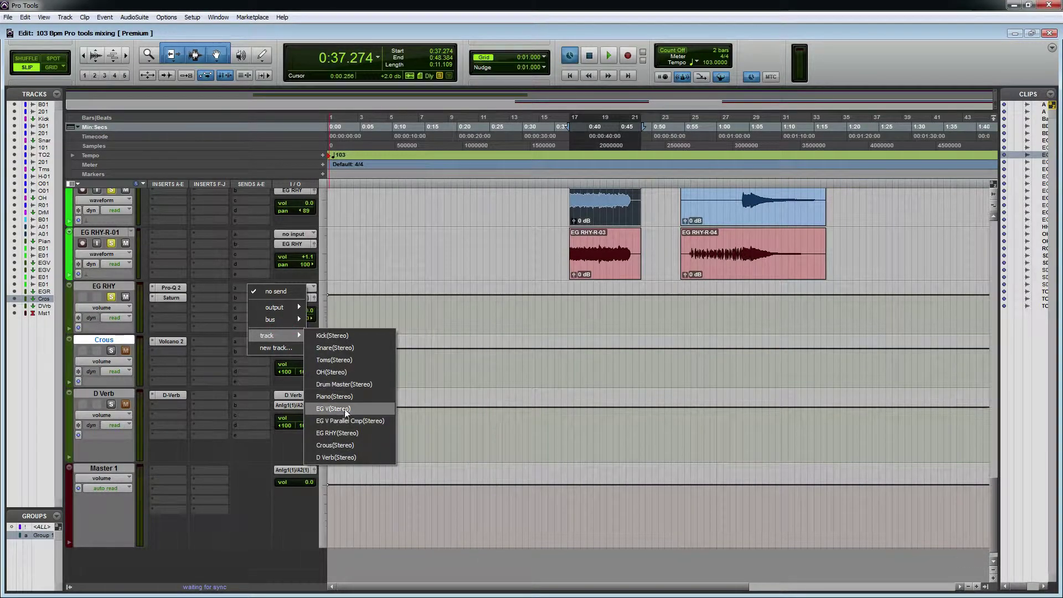
click(344, 443)
- Play the selection, raise the EG RHY send to Crous to about +1.6 dB and close the send window
key(space)
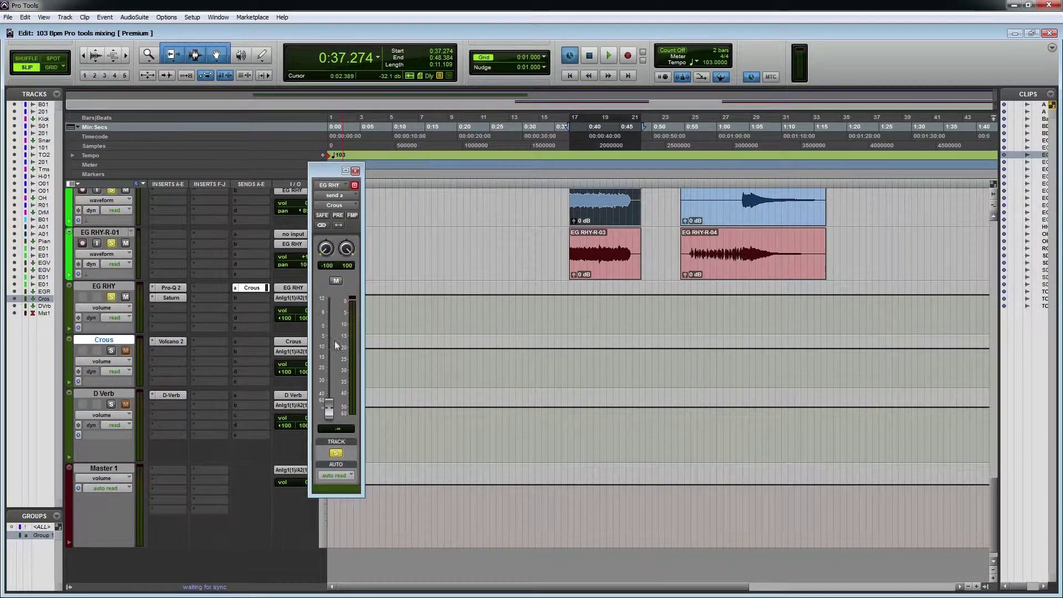
drag(329, 410, 331, 381)
mouse_move(334, 343)
mouse_down()
mouse_move(341, 292)
mouse_move(336, 351)
mouse_up()
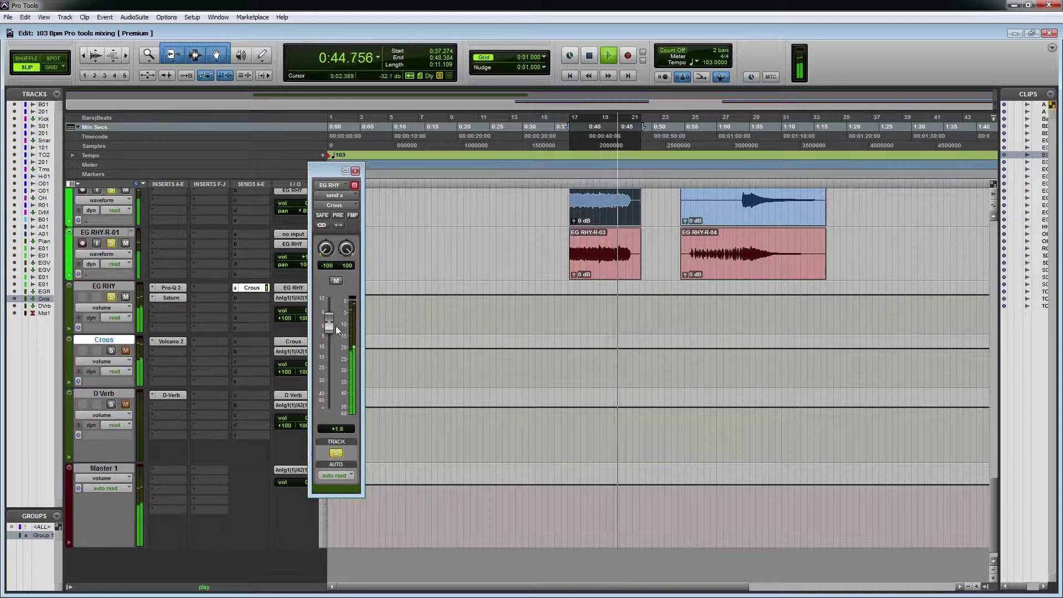
click(356, 170)
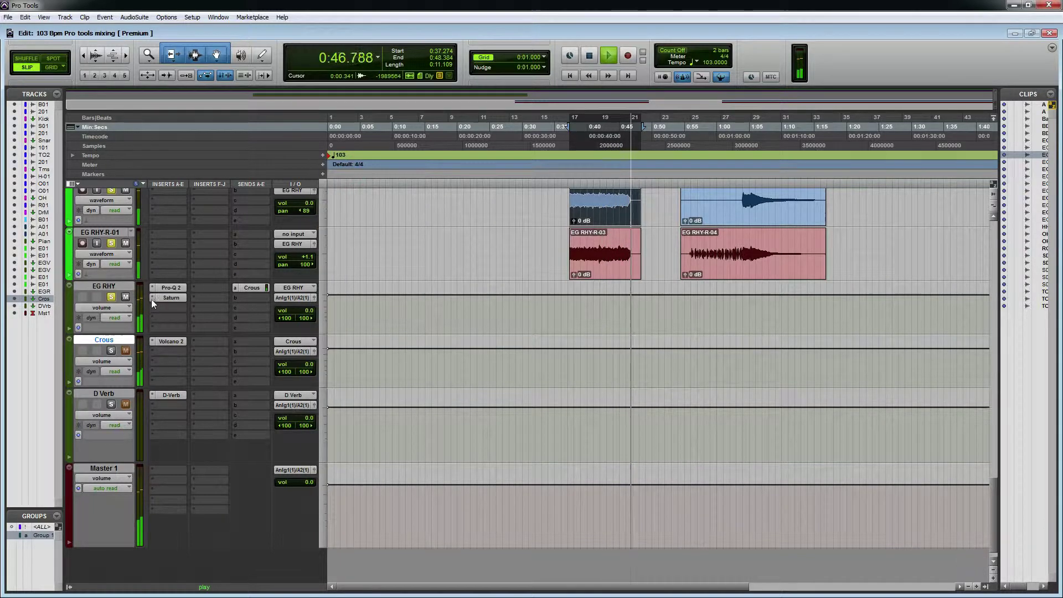
- Clear the solos on the EG RHY tracks and play the full mix from about 0:34.9, just before the EG RHY-03 clips
key(space)
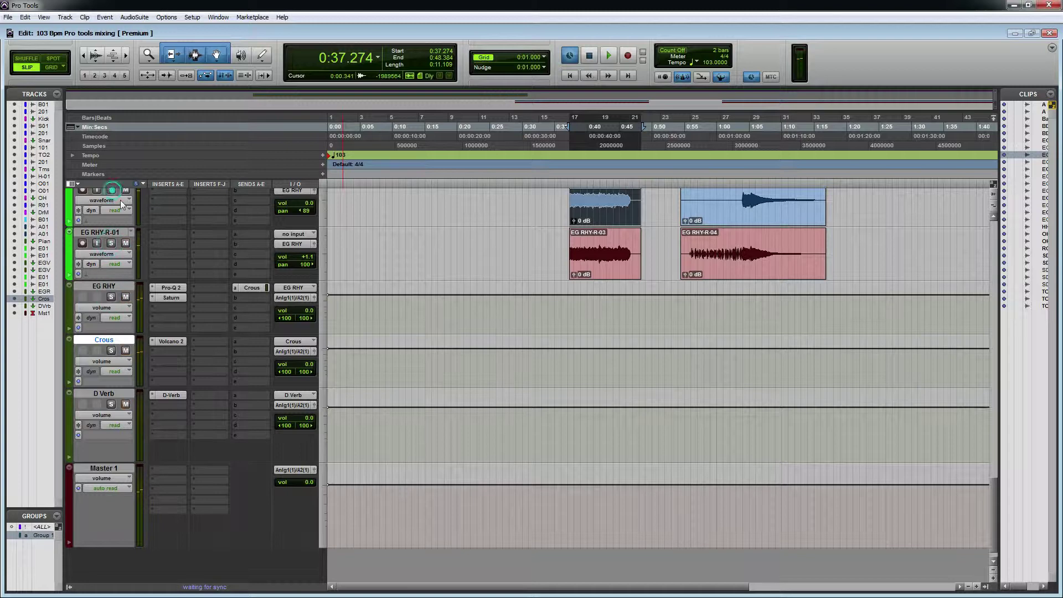
scroll(123, 205, up, 2)
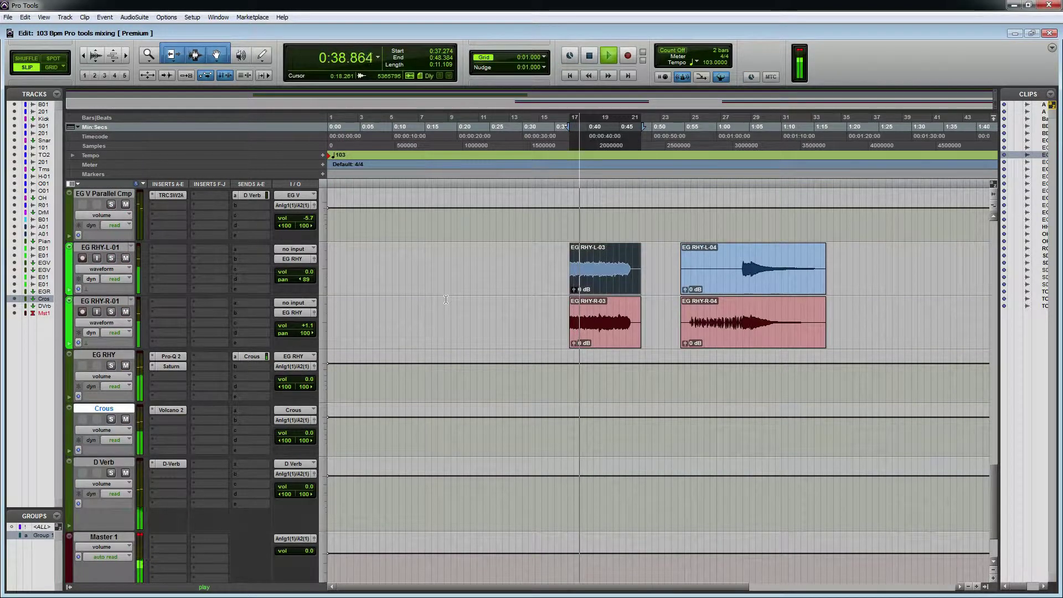
click(553, 267)
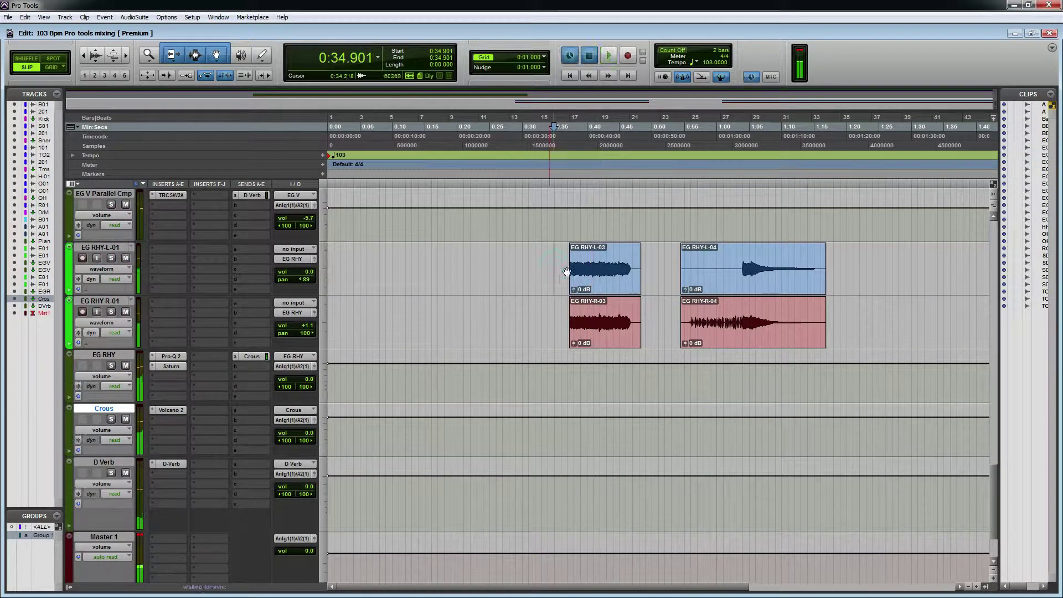
key(ctrl+bracketleft)
key(ctrl+bracketright)
key(ctrl+bracketright)
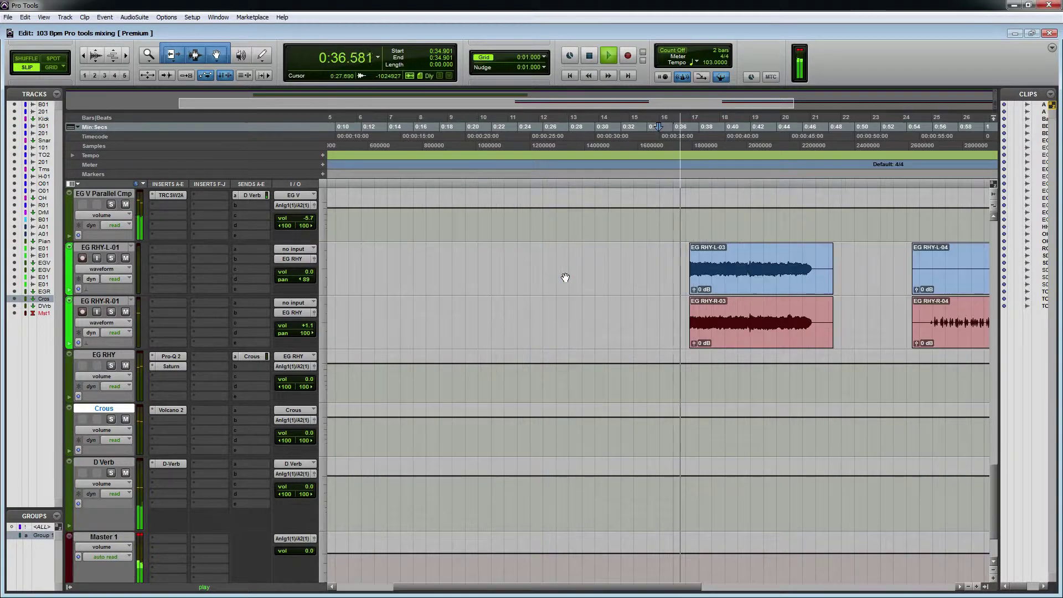
key(ctrl+bracketleft)
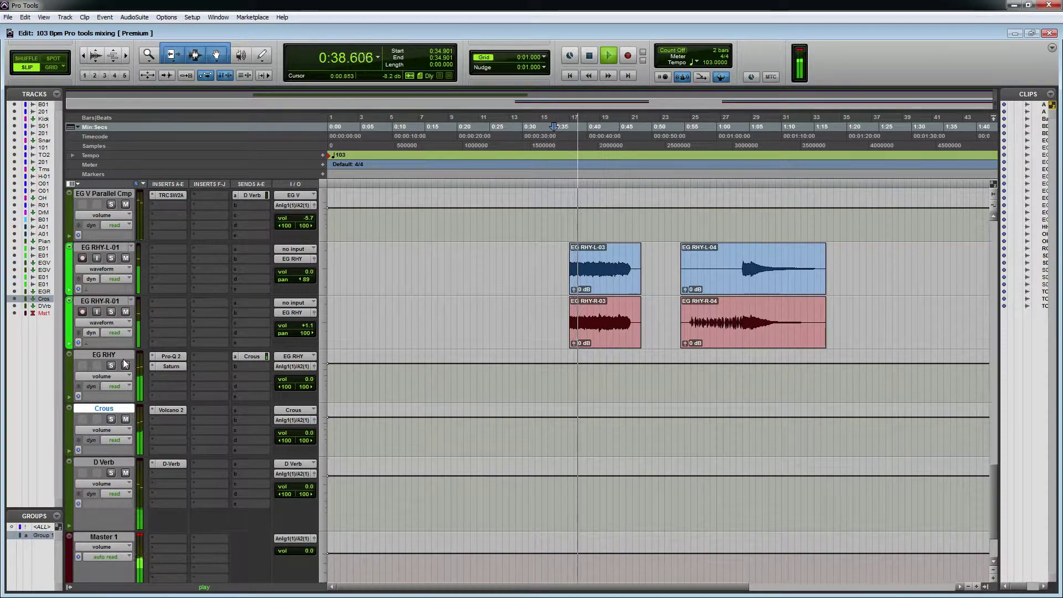
- Replay the mix from the same point and lower the EG RHY send to Crous to -19.5 dB
key(space)
key(space)
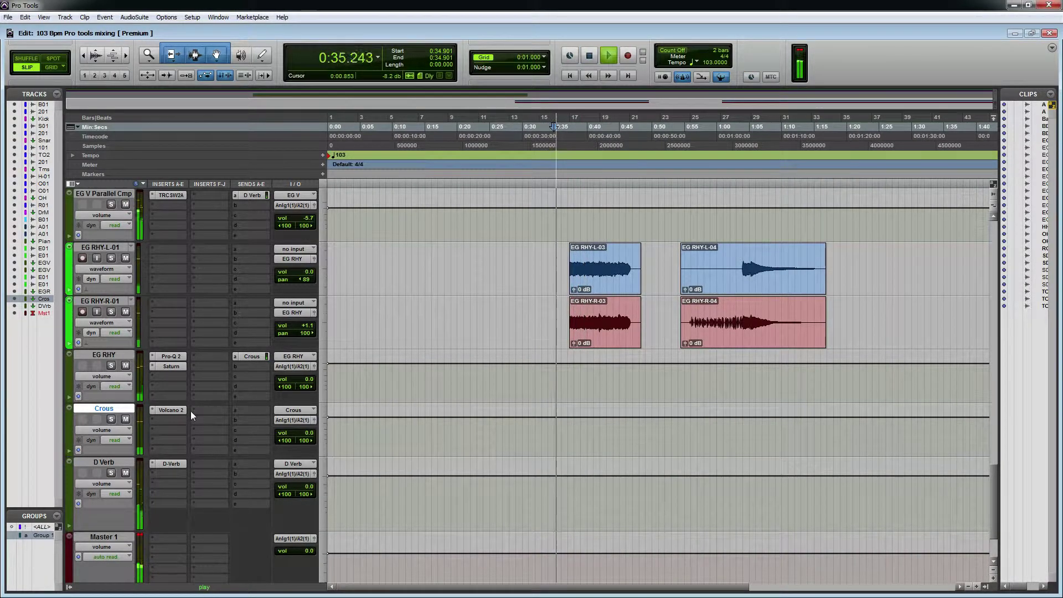
click(249, 358)
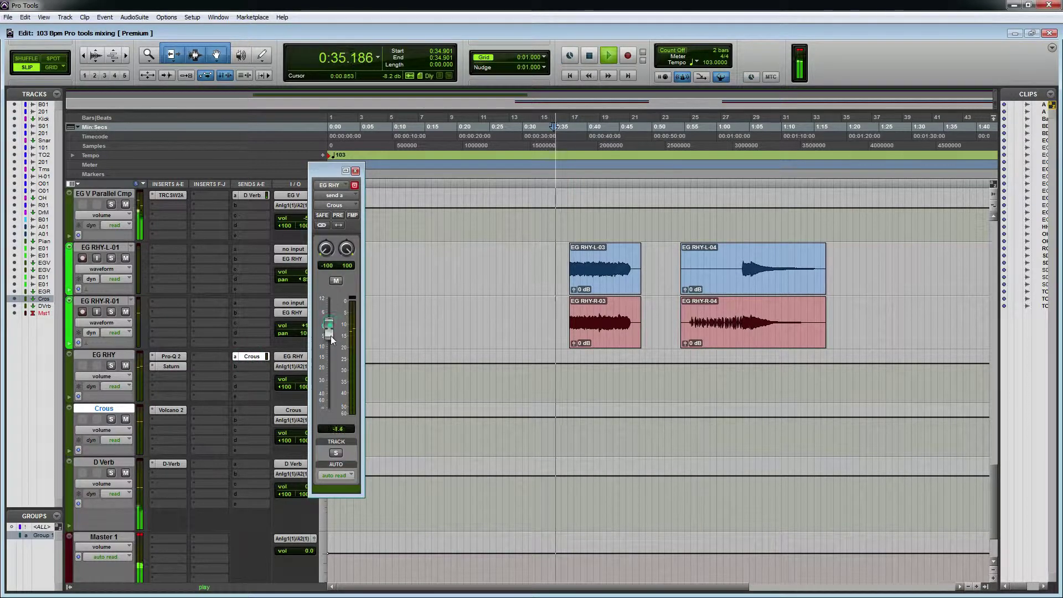
drag(331, 336, 331, 368)
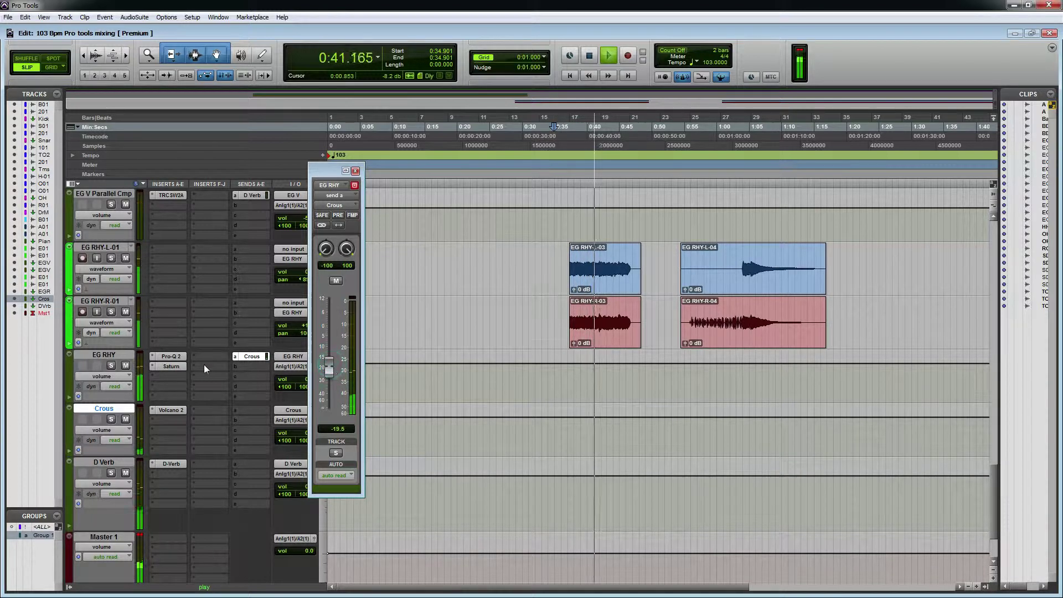
- Raise the first Tone slider of Saturn on EG RHY slightly and close the plug-in
click(167, 367)
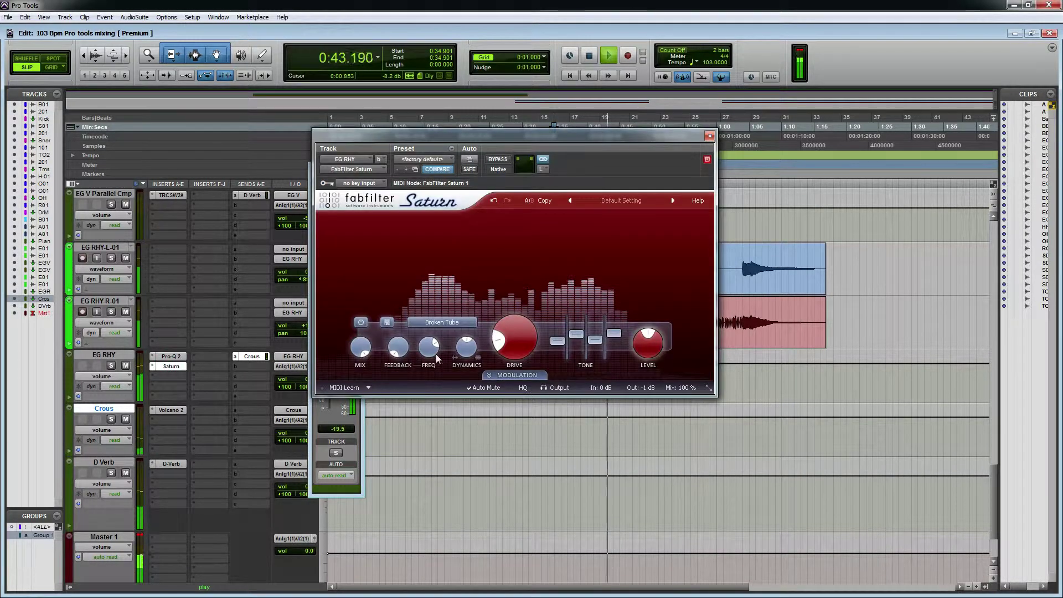
drag(557, 341, 561, 336)
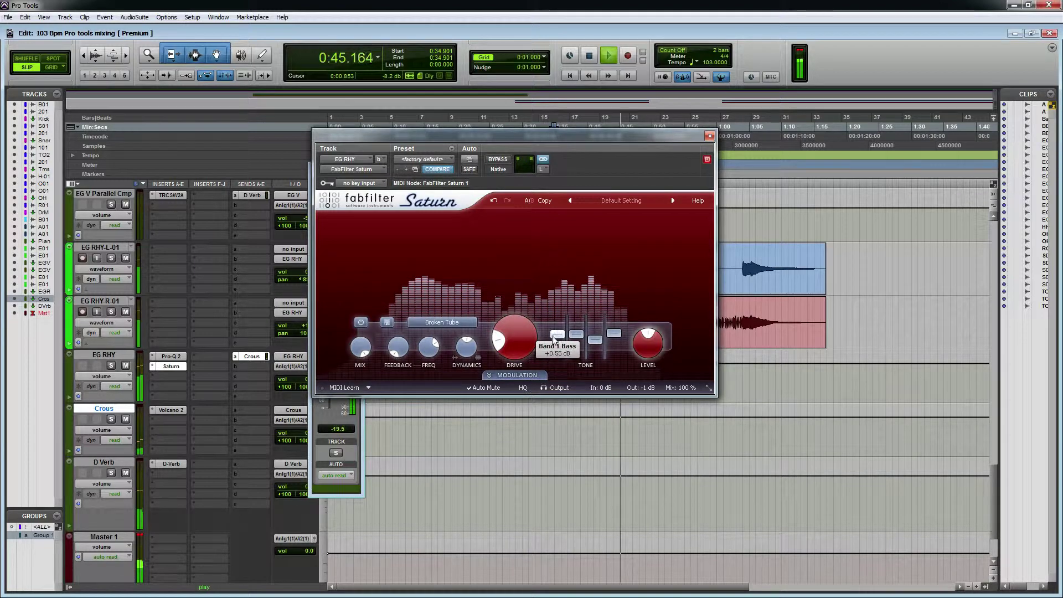
click(709, 135)
- Trim the start of the EG RHY-R-04 clip to about 0:55.2 and play from there
drag(688, 306, 698, 307)
key(ctrl+j)
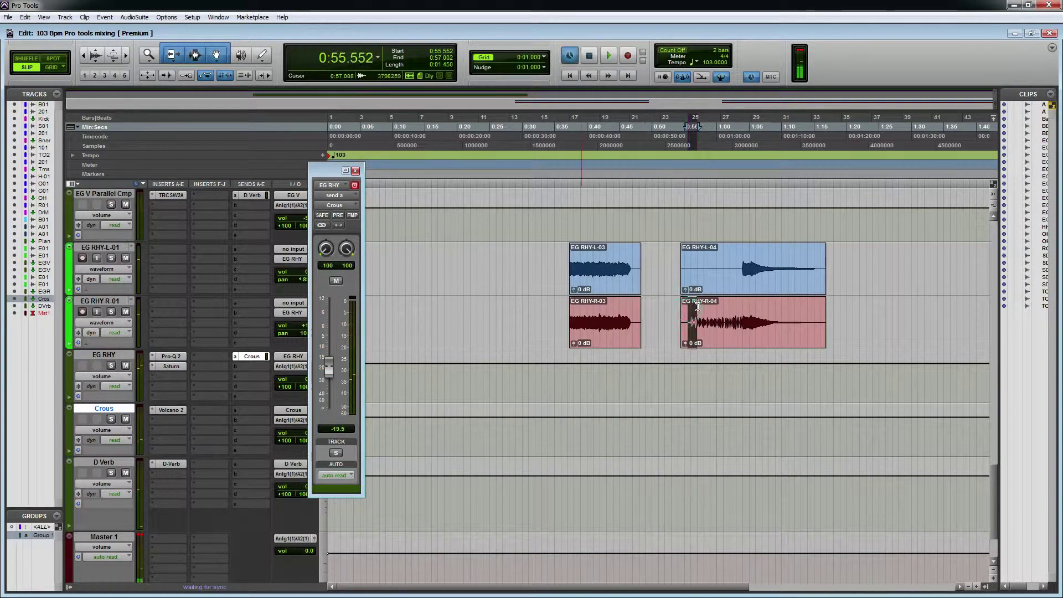
key(space)
click(688, 316)
key(space)
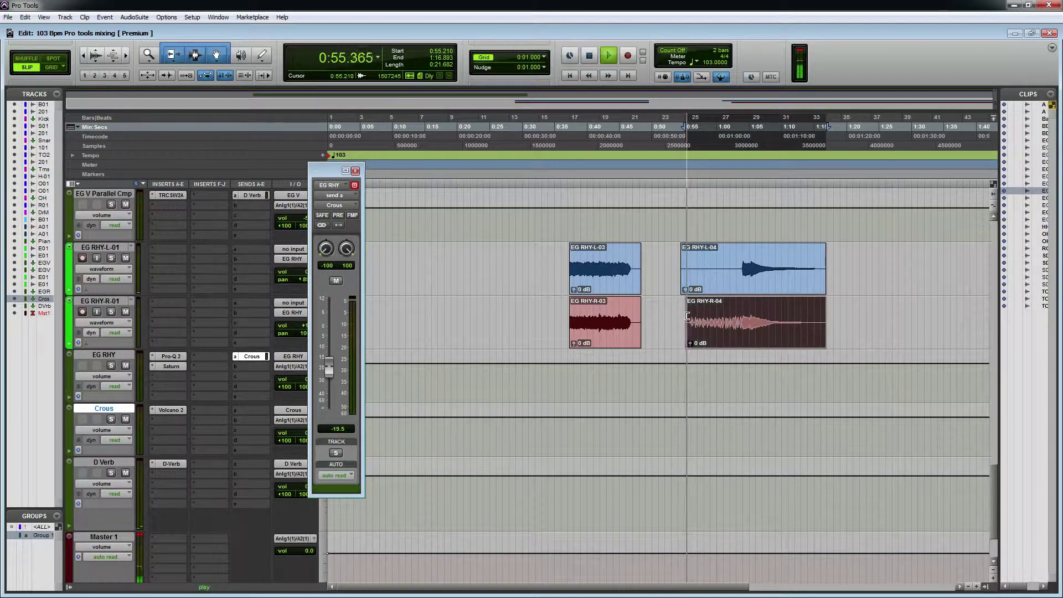
- Trim the silent start of the EG RHY-L-04 clip to about 1:03.6
scroll(719, 286, down, 1)
scroll(720, 285, up, 2)
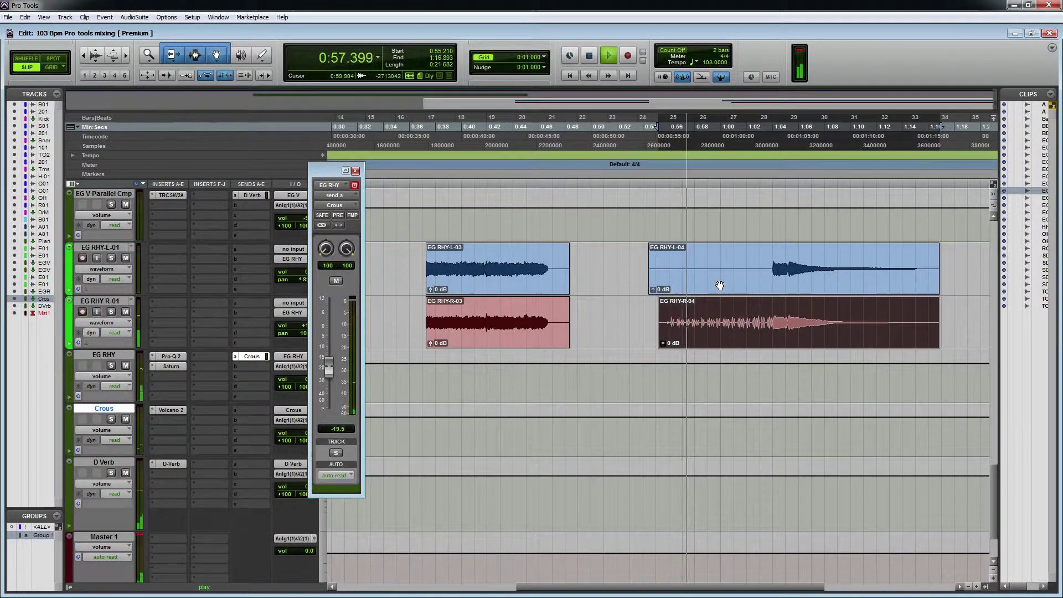
scroll(720, 285, down, 2)
drag(654, 271, 715, 274)
scroll(695, 261, down, 2)
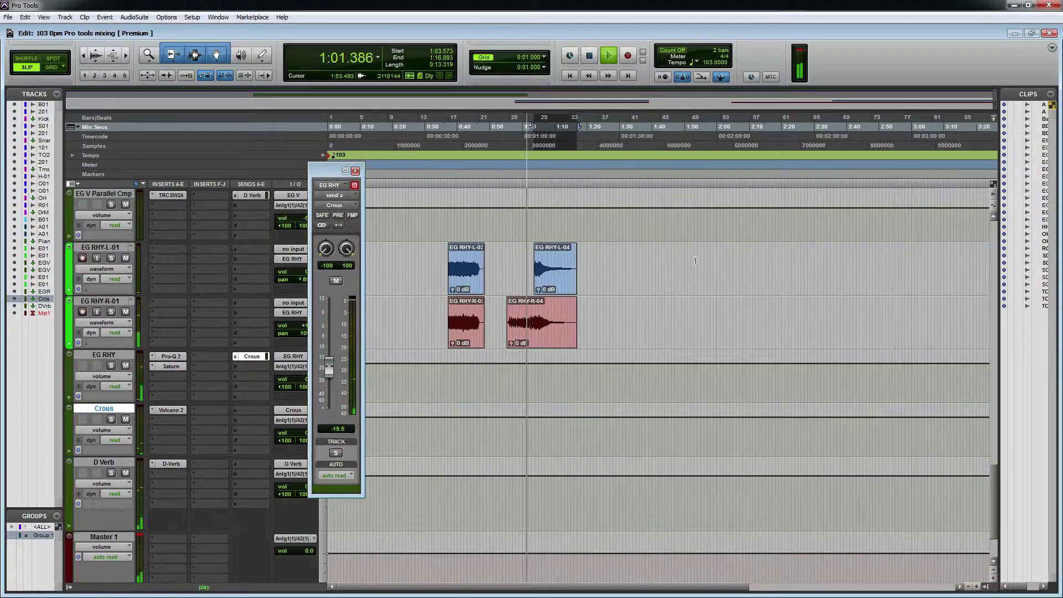
- Close the Crous send window and play the mix from about 0:36.0 to check the rhythm guitars' first section
click(356, 171)
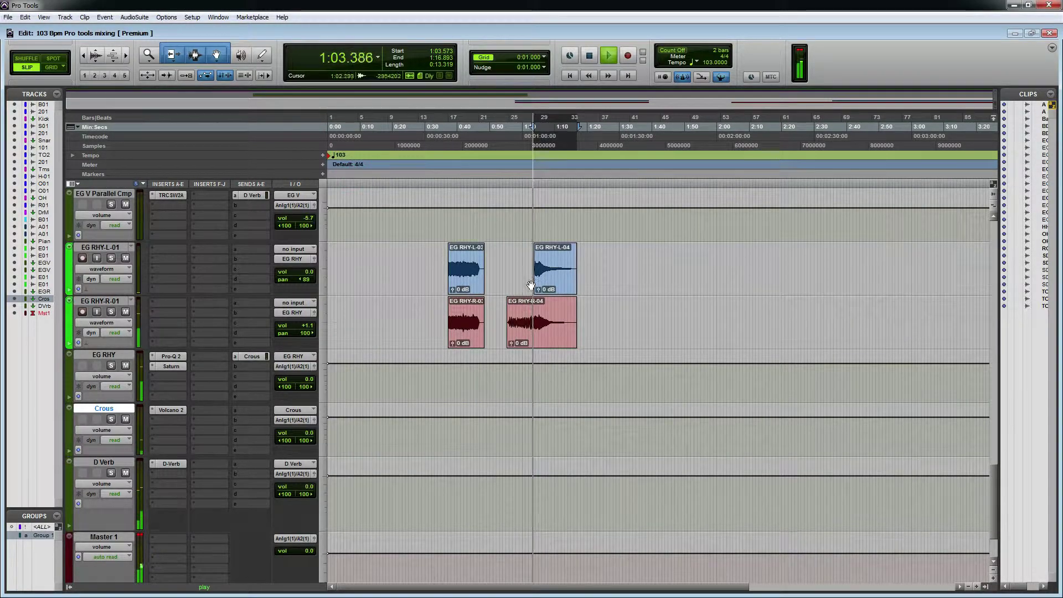
click(444, 267)
scroll(522, 277, up, 2)
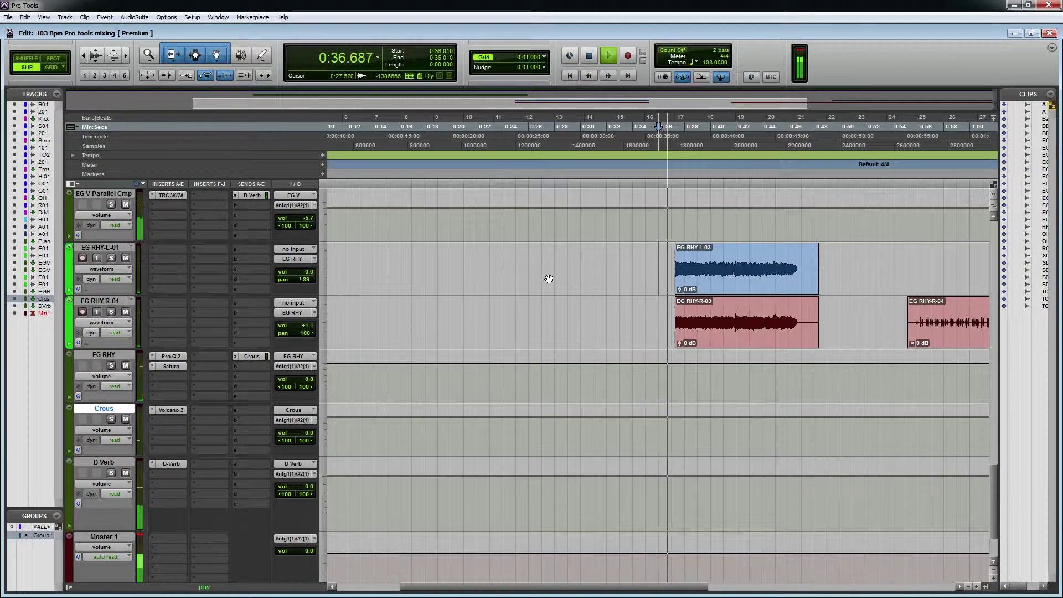
scroll(549, 279, down, 3)
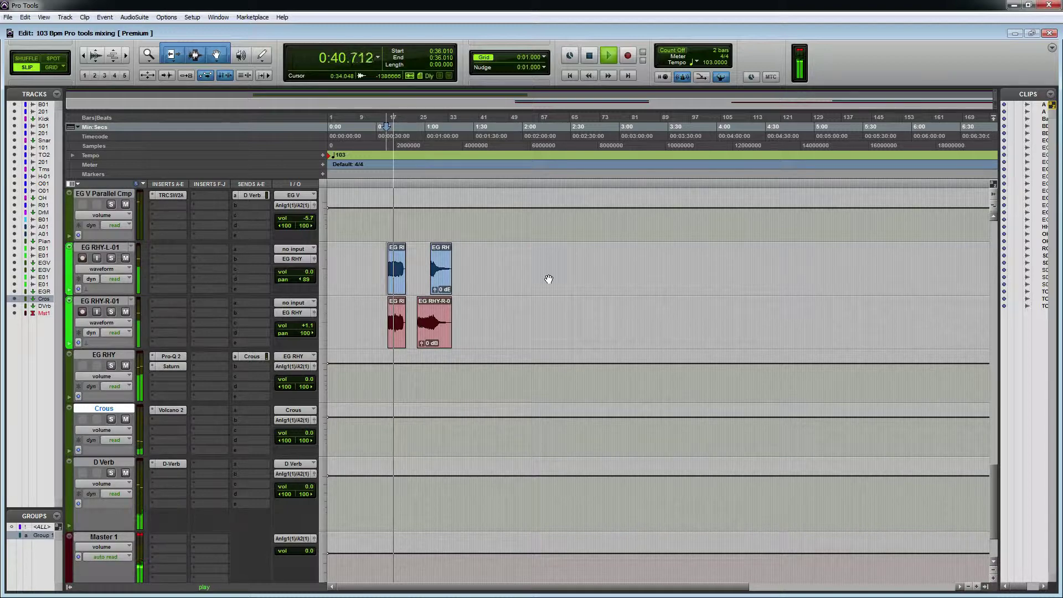
key(space)
key(space)
scroll(491, 298, down, 1)
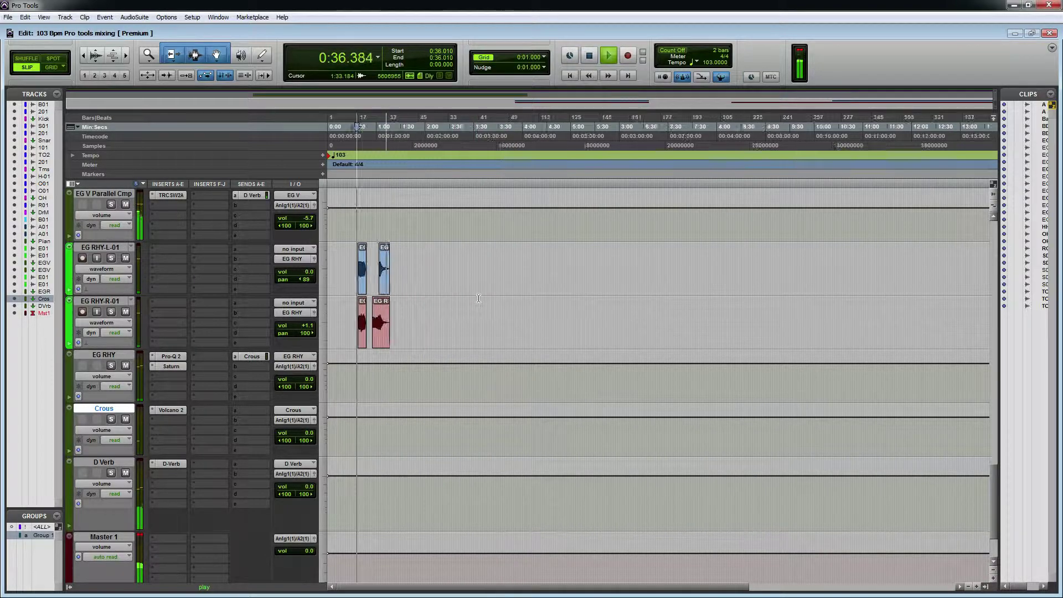
scroll(493, 298, up, 2)
scroll(501, 295, up, 1)
scroll(505, 296, down, 1)
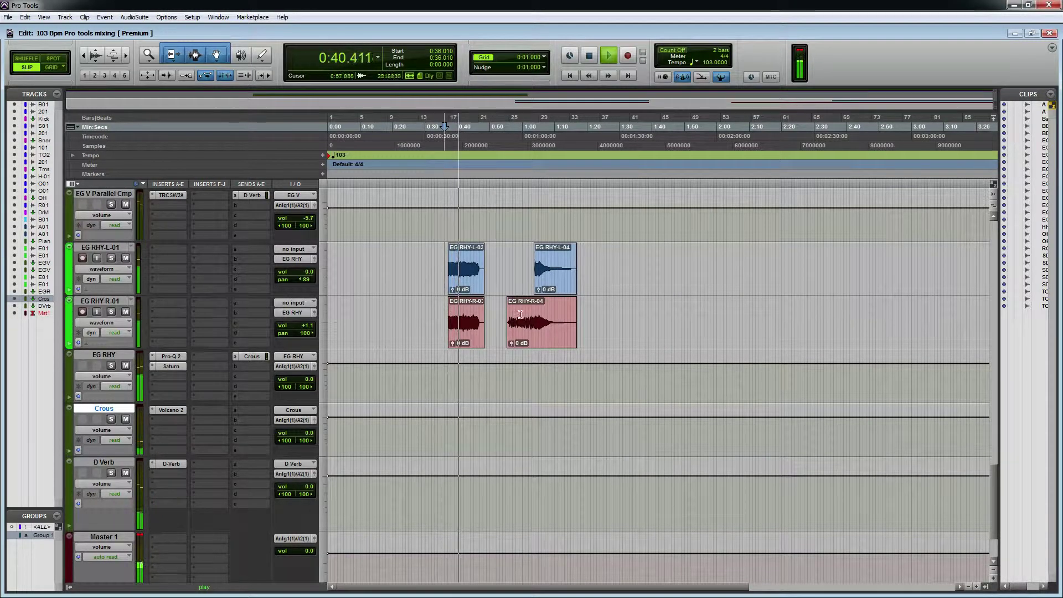
scroll(588, 327, down, 3)
scroll(588, 327, up, 1)
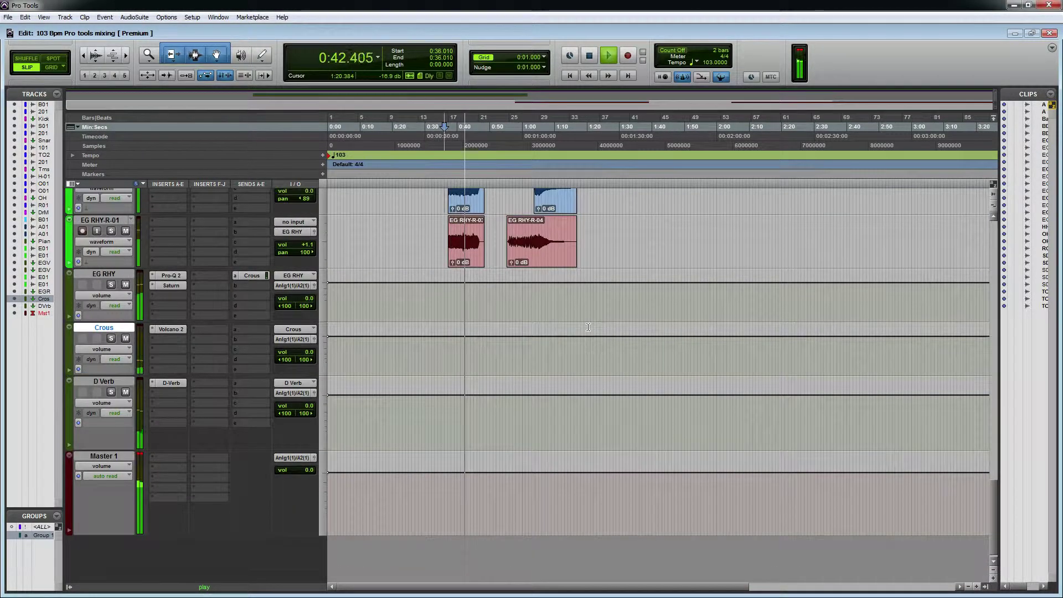
scroll(588, 327, up, 3)
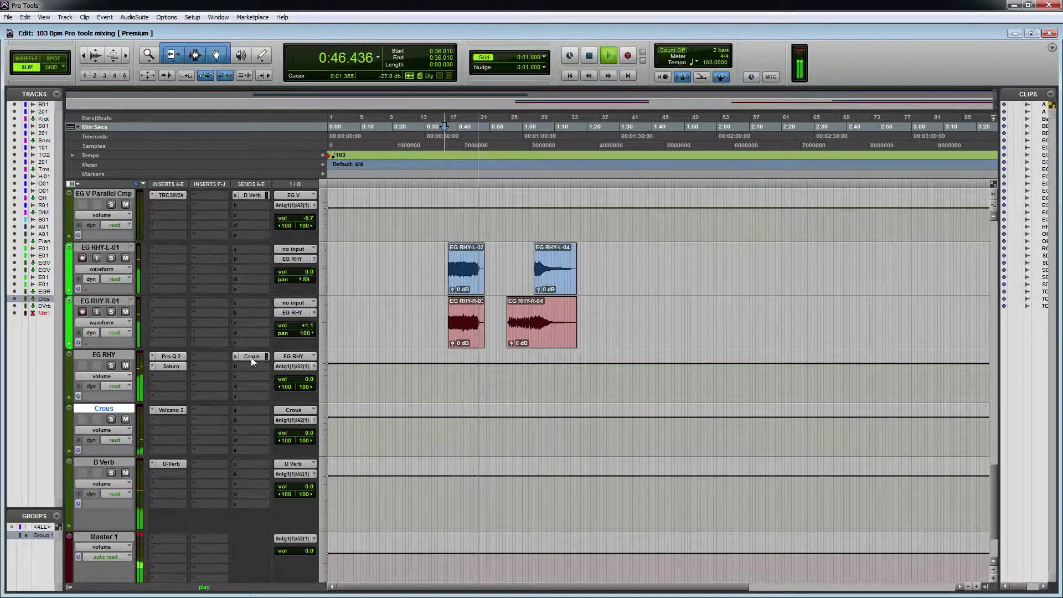
key(space)
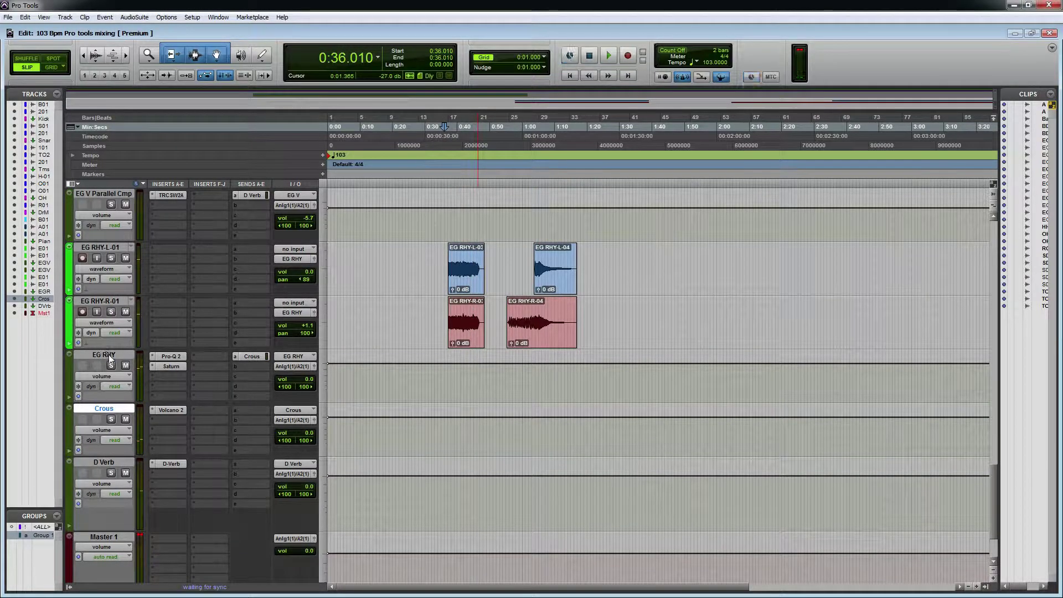
- Add a second send on the EG RHY aux, routed to the D Verb track
click(109, 354)
click(251, 369)
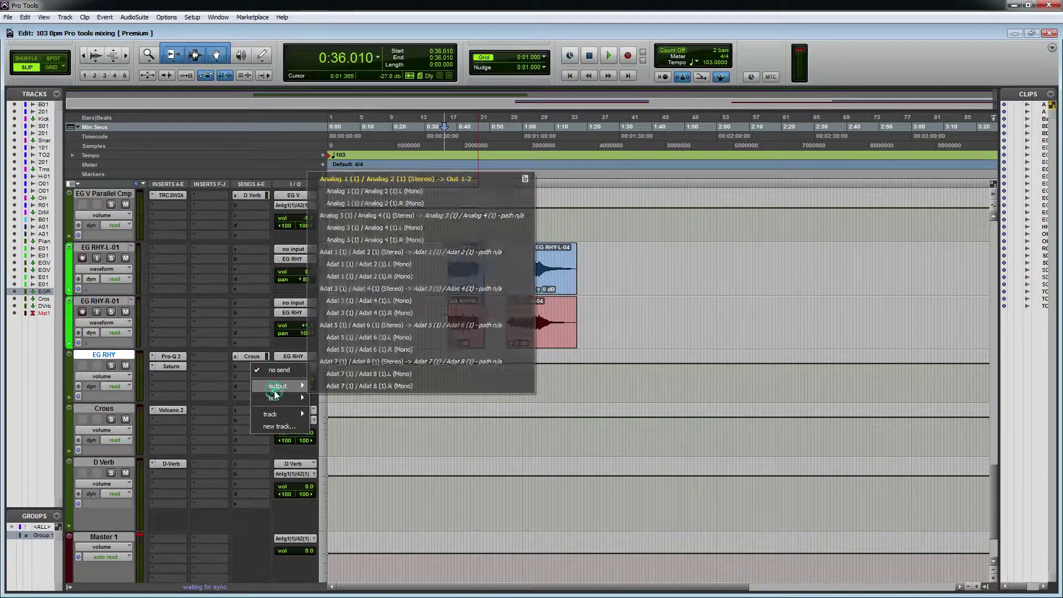
mouse_move(279, 397)
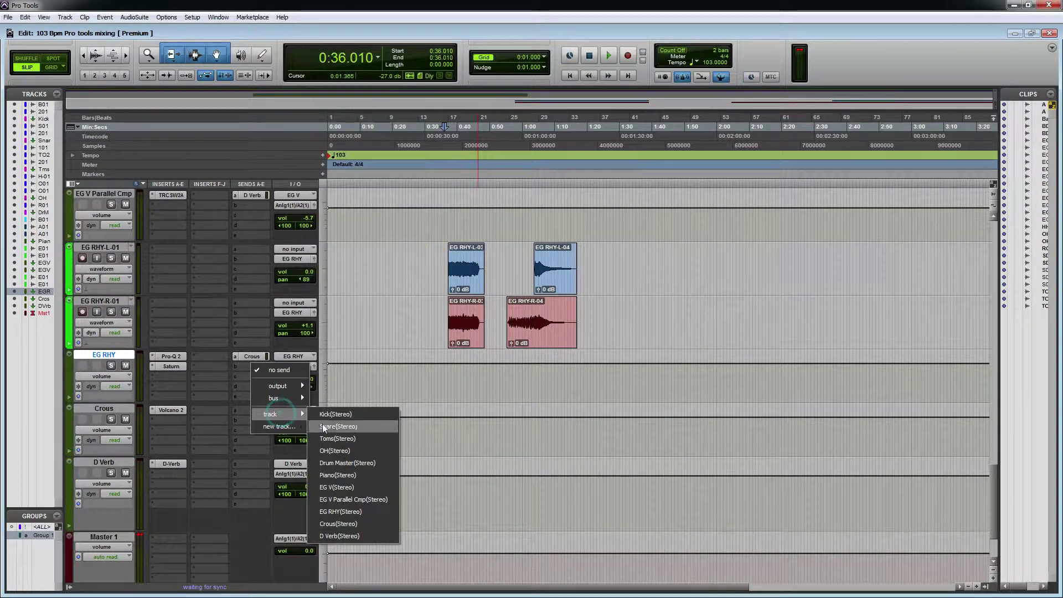
click(339, 536)
- Play from 0:36.0, raise the EG RHY send to D Verb by ear, and close the send window
key(space)
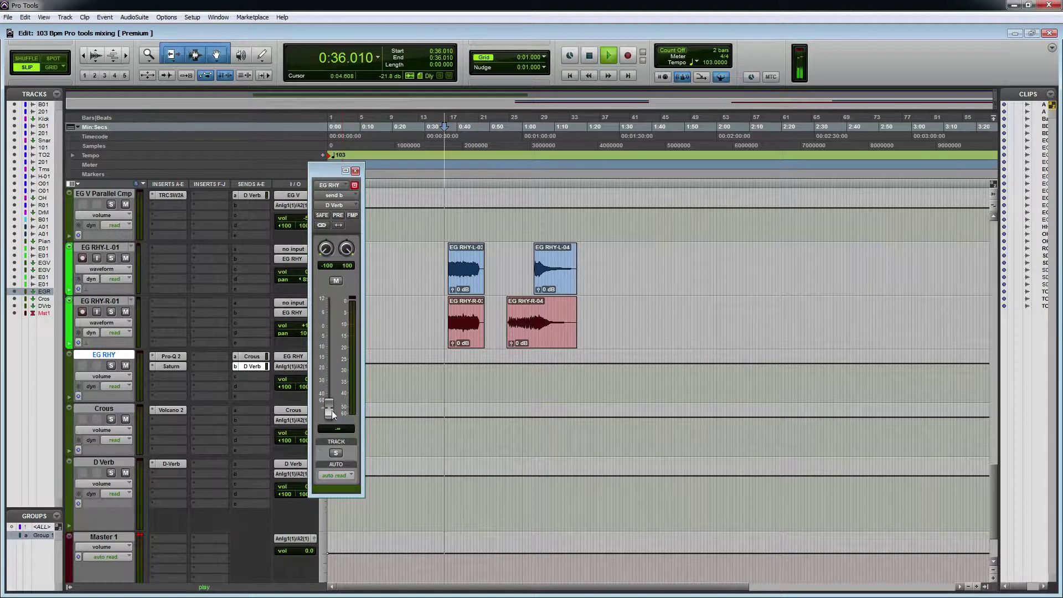
drag(330, 424, 330, 350)
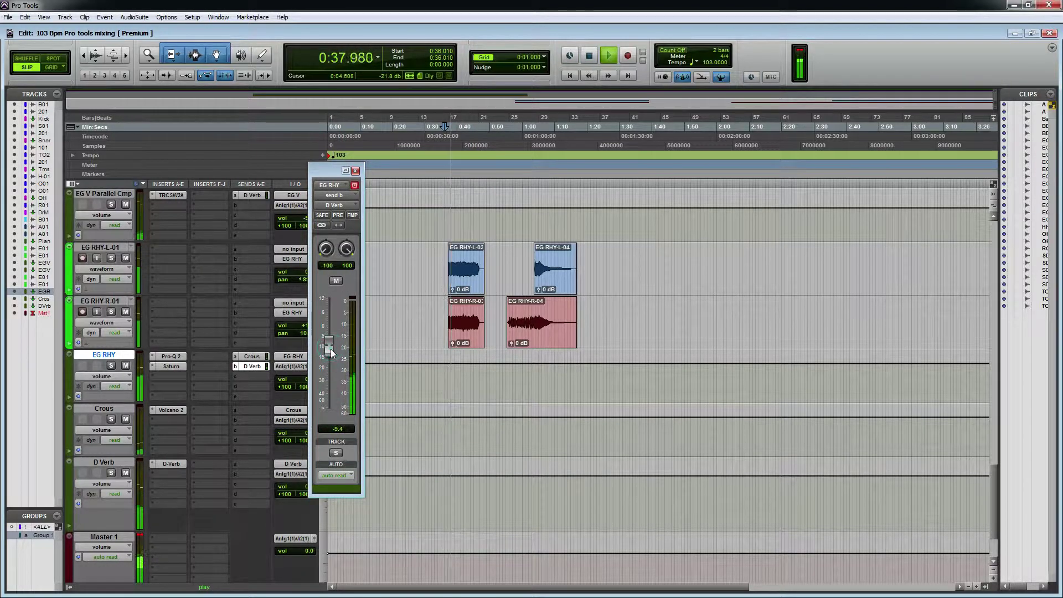
drag(338, 304, 329, 337)
click(355, 171)
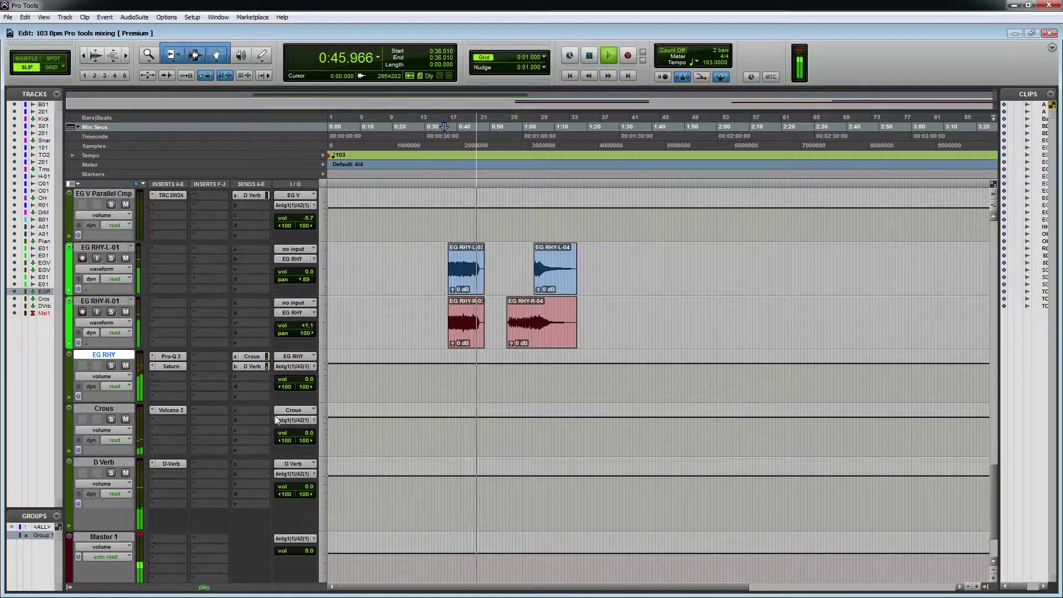
- Replay the mix from about 0:33.1 to check the reverb on the rhythm guitars against the other tracks
click(435, 265)
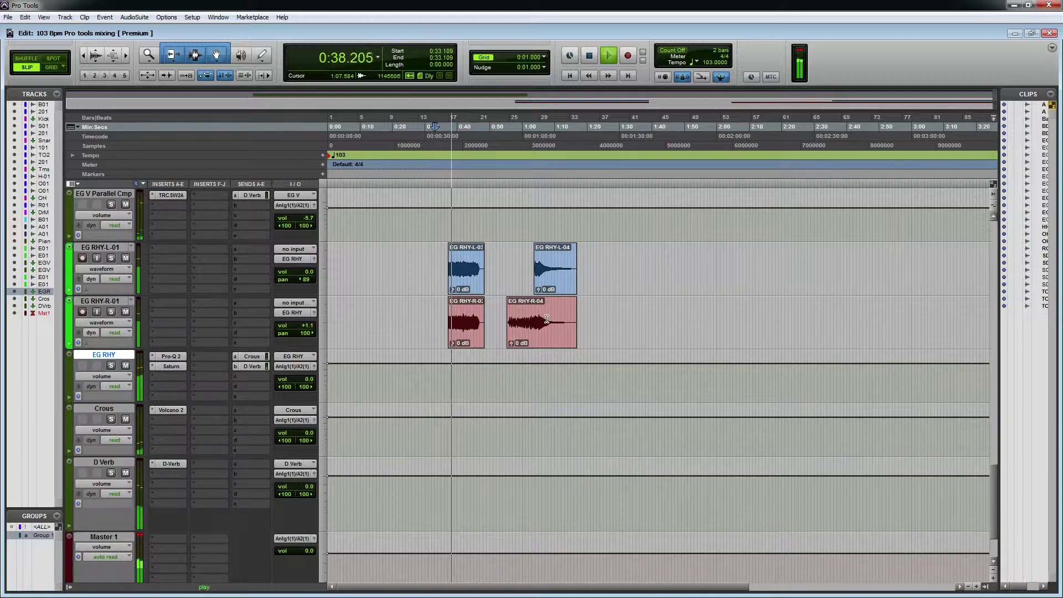
key(ctrl+bracketleft)
key(ctrl+bracketright)
key(ctrl+bracketright)
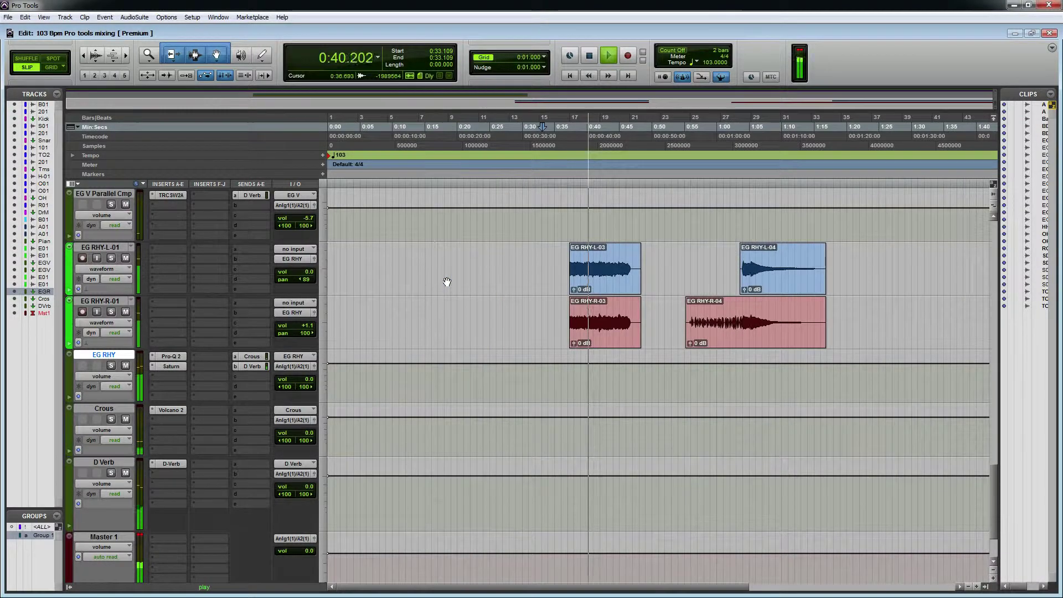
scroll(500, 284, up, 5)
scroll(500, 285, down, 7)
scroll(500, 285, up, 5)
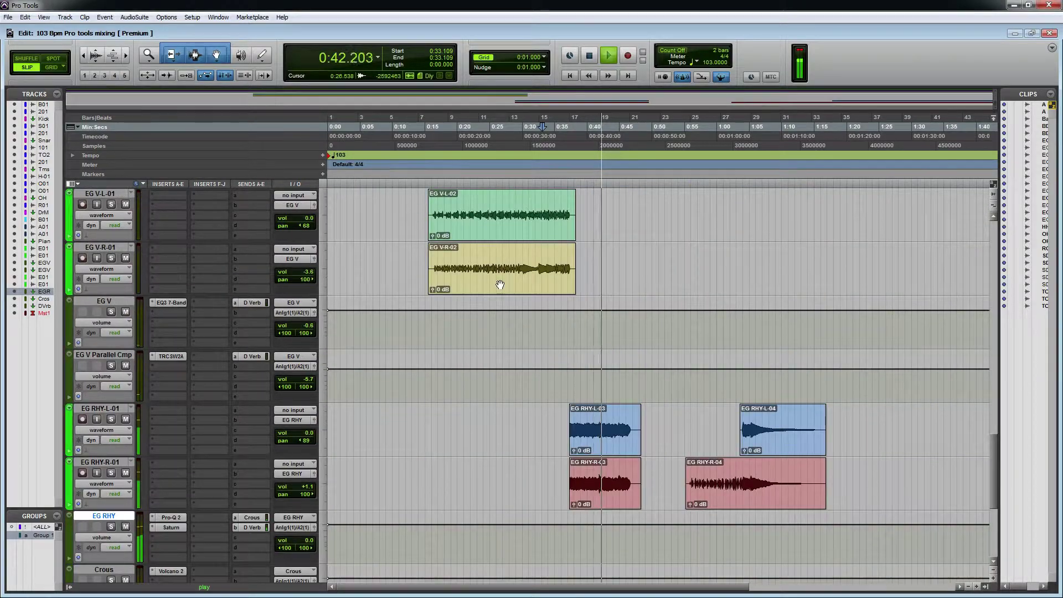
scroll(500, 285, down, 2)
scroll(500, 285, up, 10)
scroll(525, 289, down, 10)
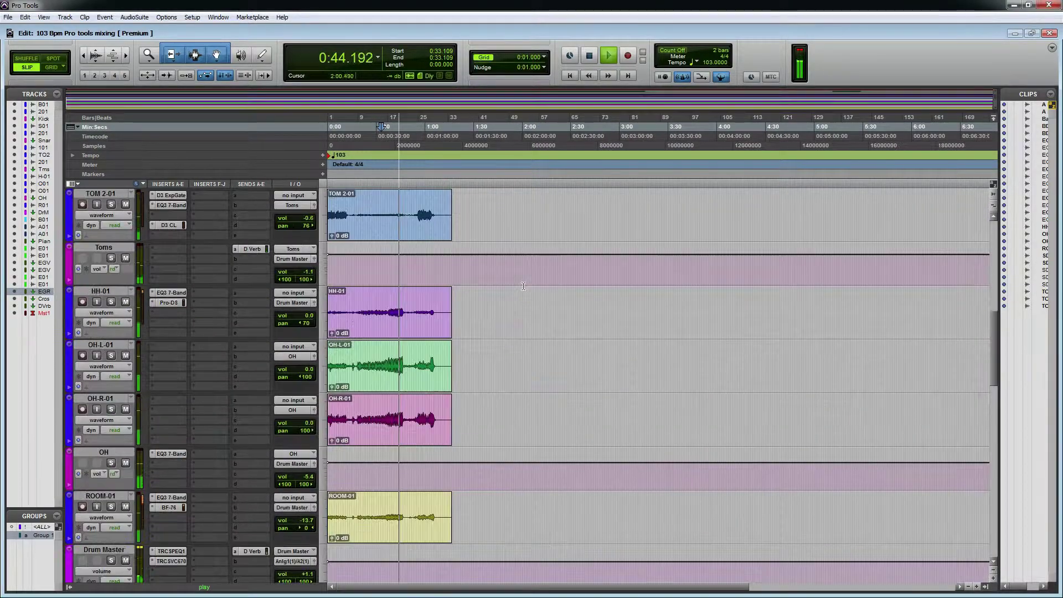
scroll(525, 288, down, 4)
key(ctrl+bracketright)
key(ctrl+bracketright)
key(ctrl+bracketleft)
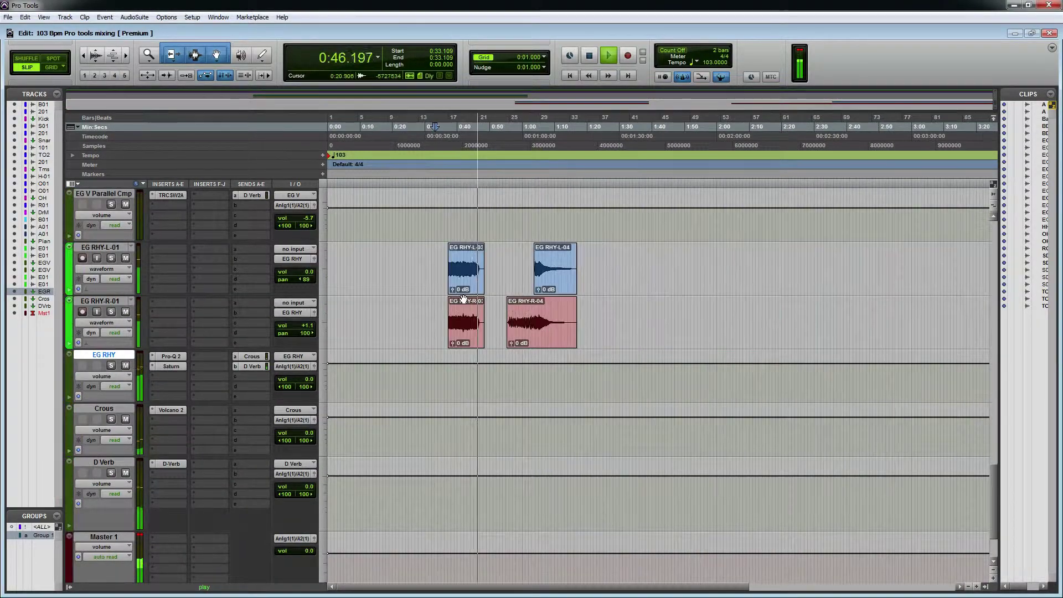
key(space)
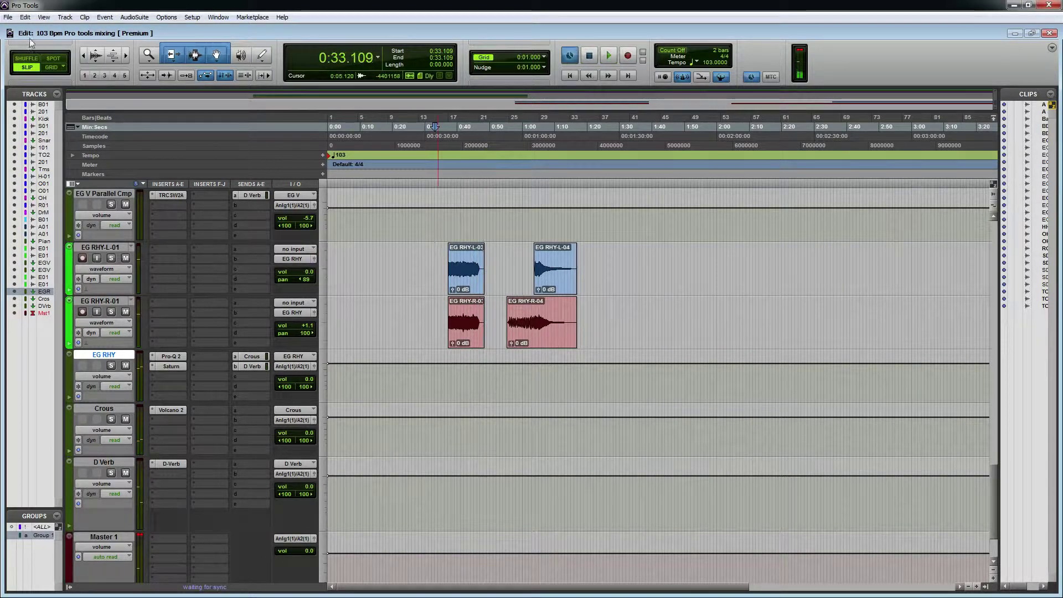